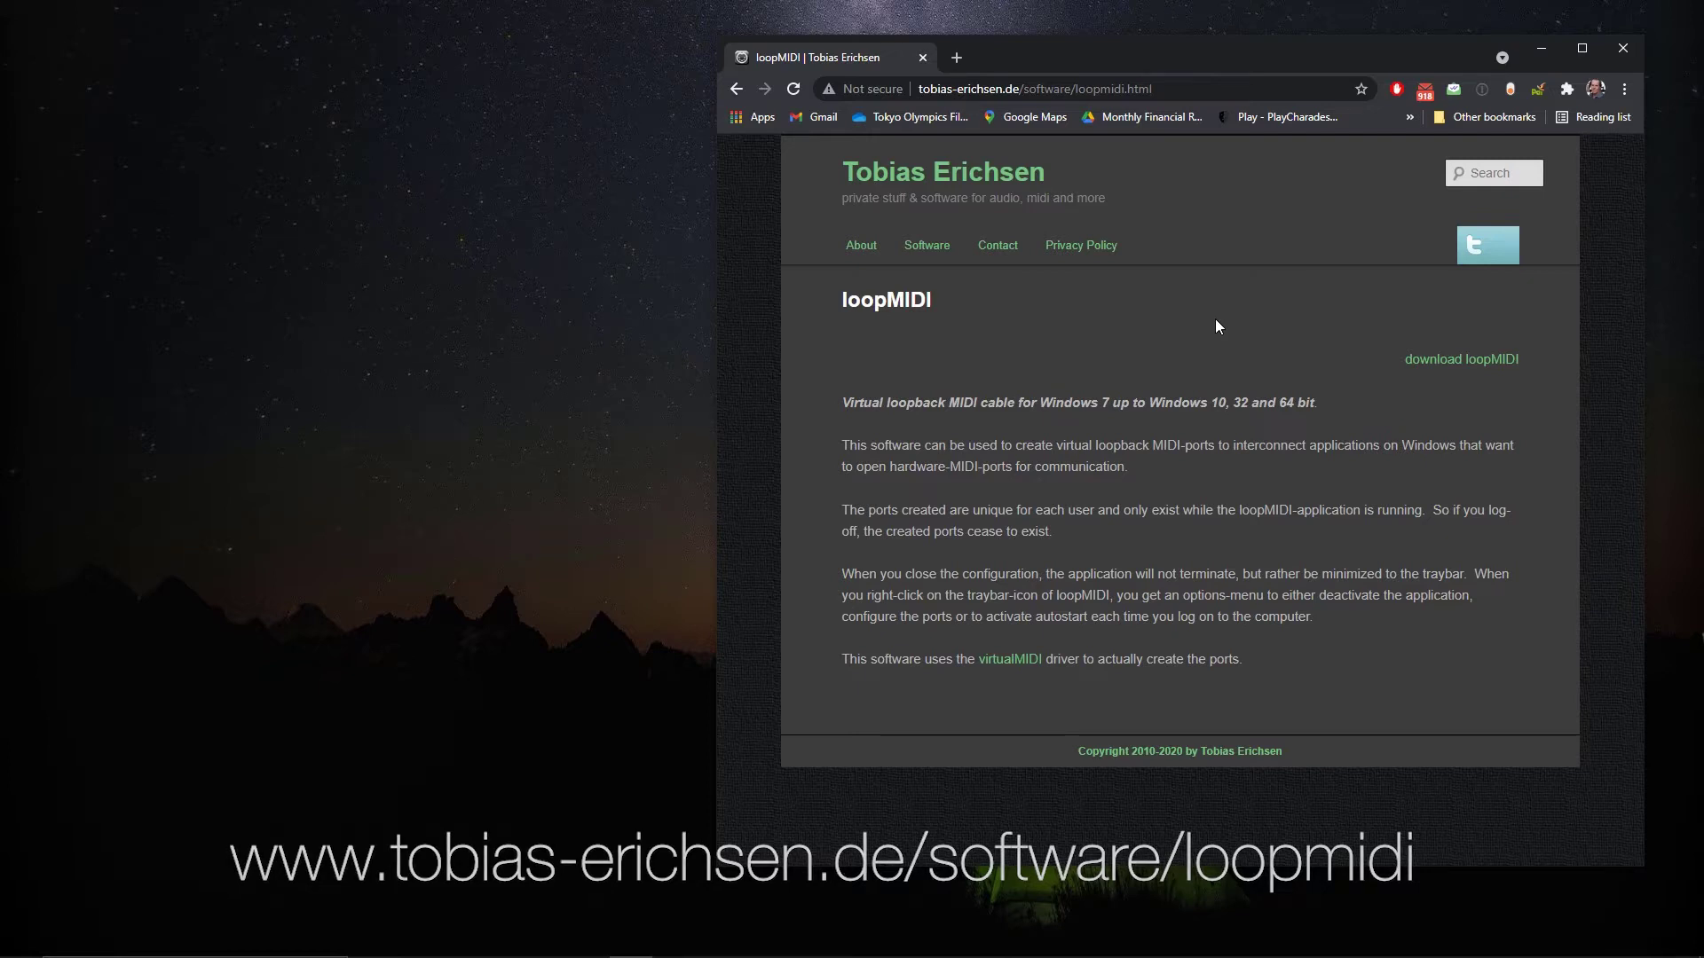
# Run loopMIDISetup from the Cubase downloads folder, accept the license terms and install loopMIDI.
pyautogui.click(1541, 48)
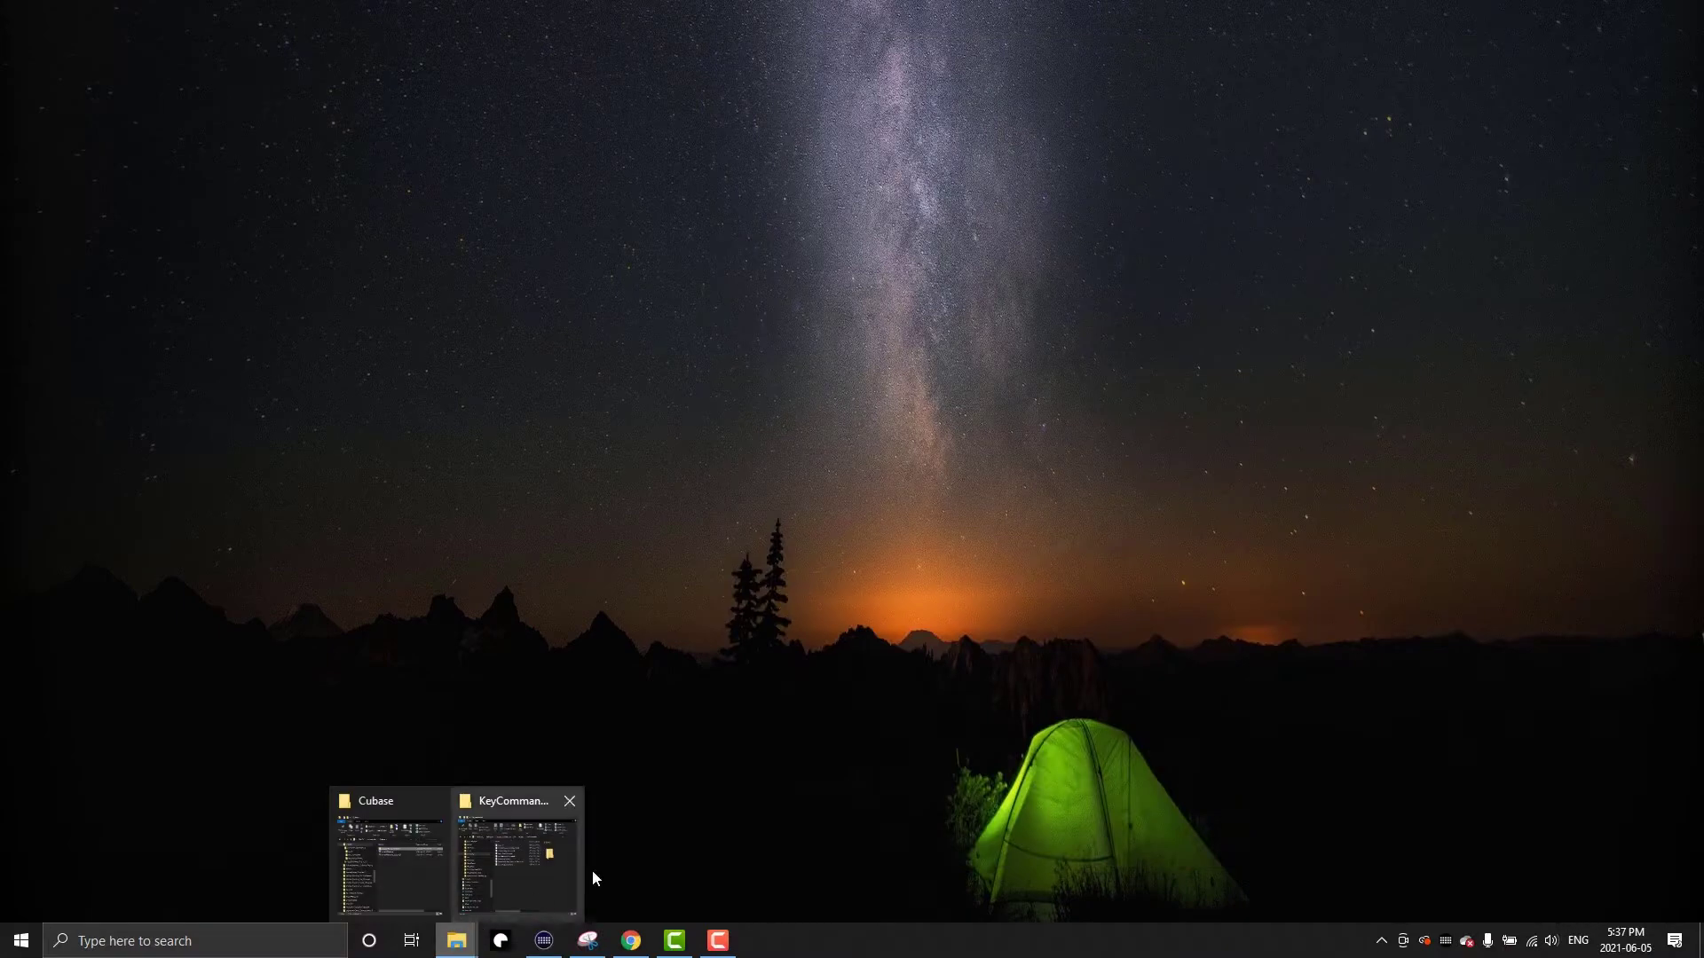
pyautogui.click(417, 799)
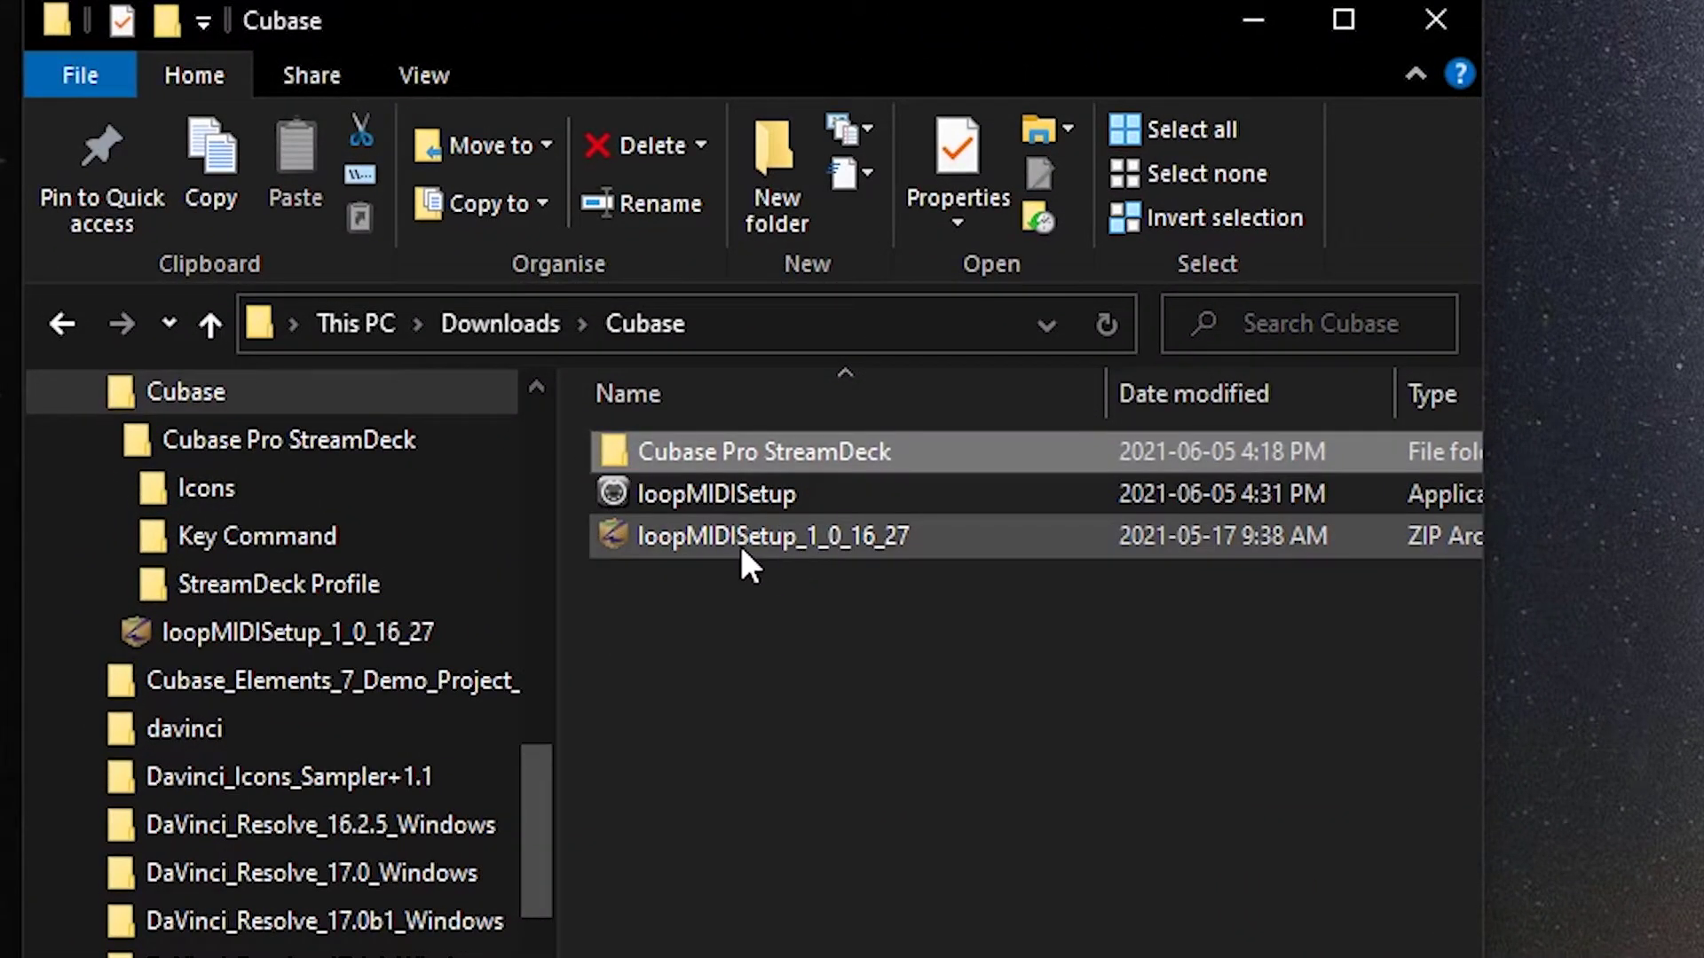
pyautogui.doubleClick(684, 492)
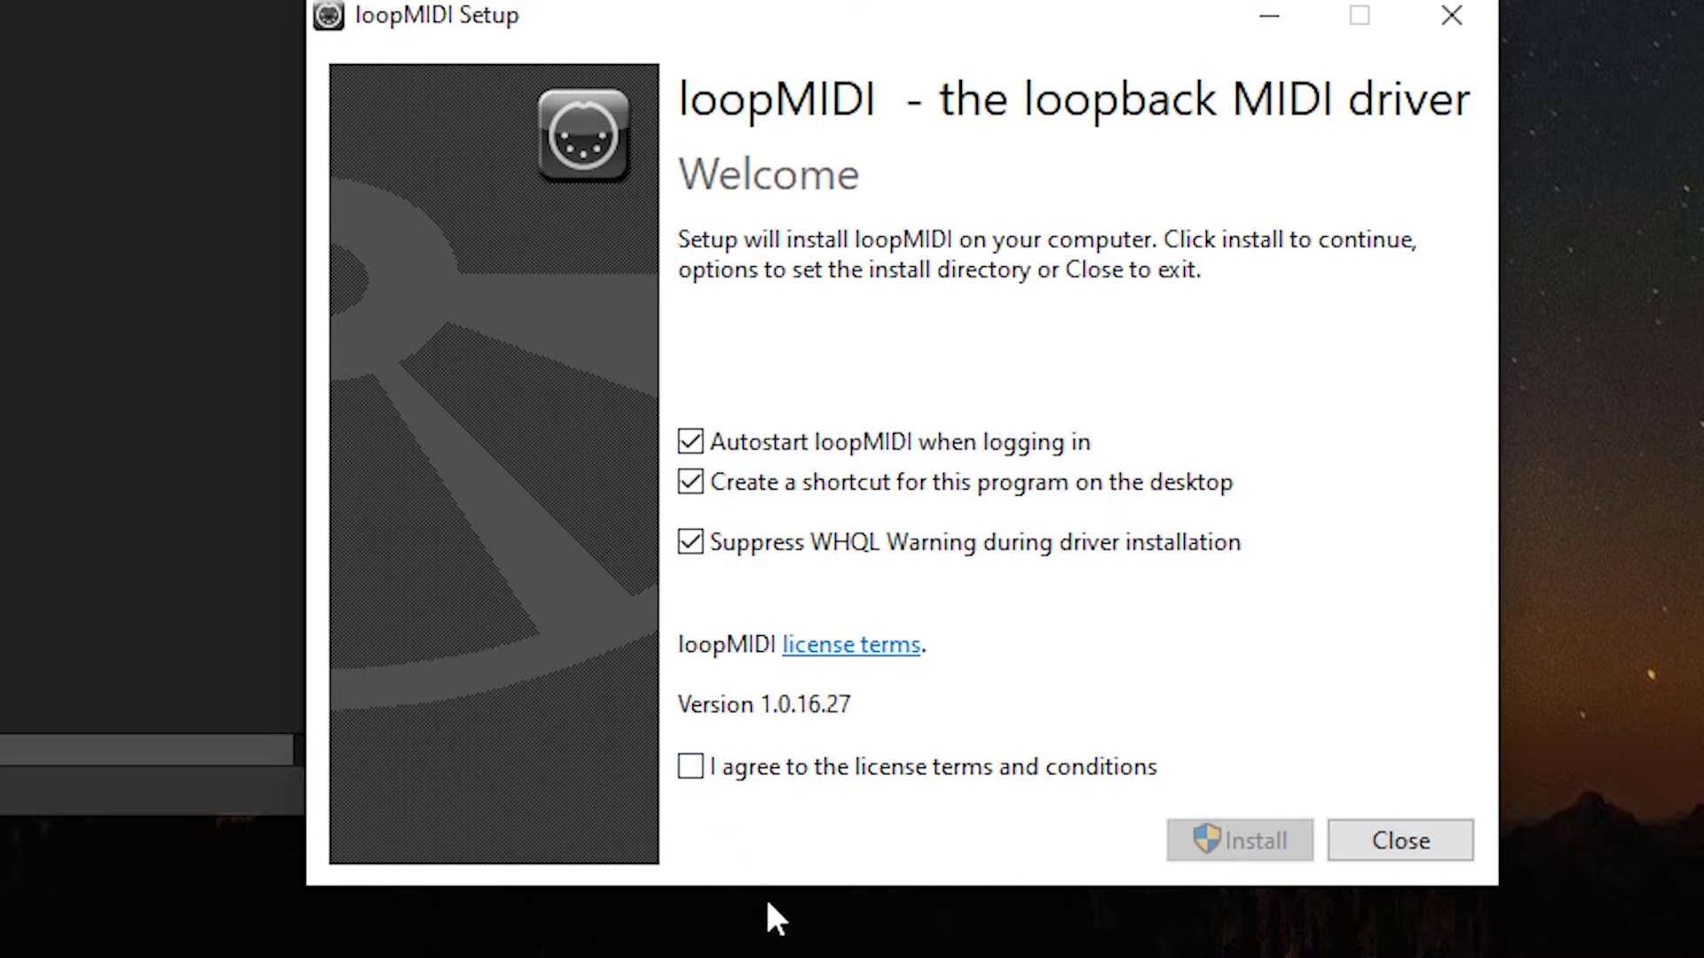
pyautogui.click(691, 765)
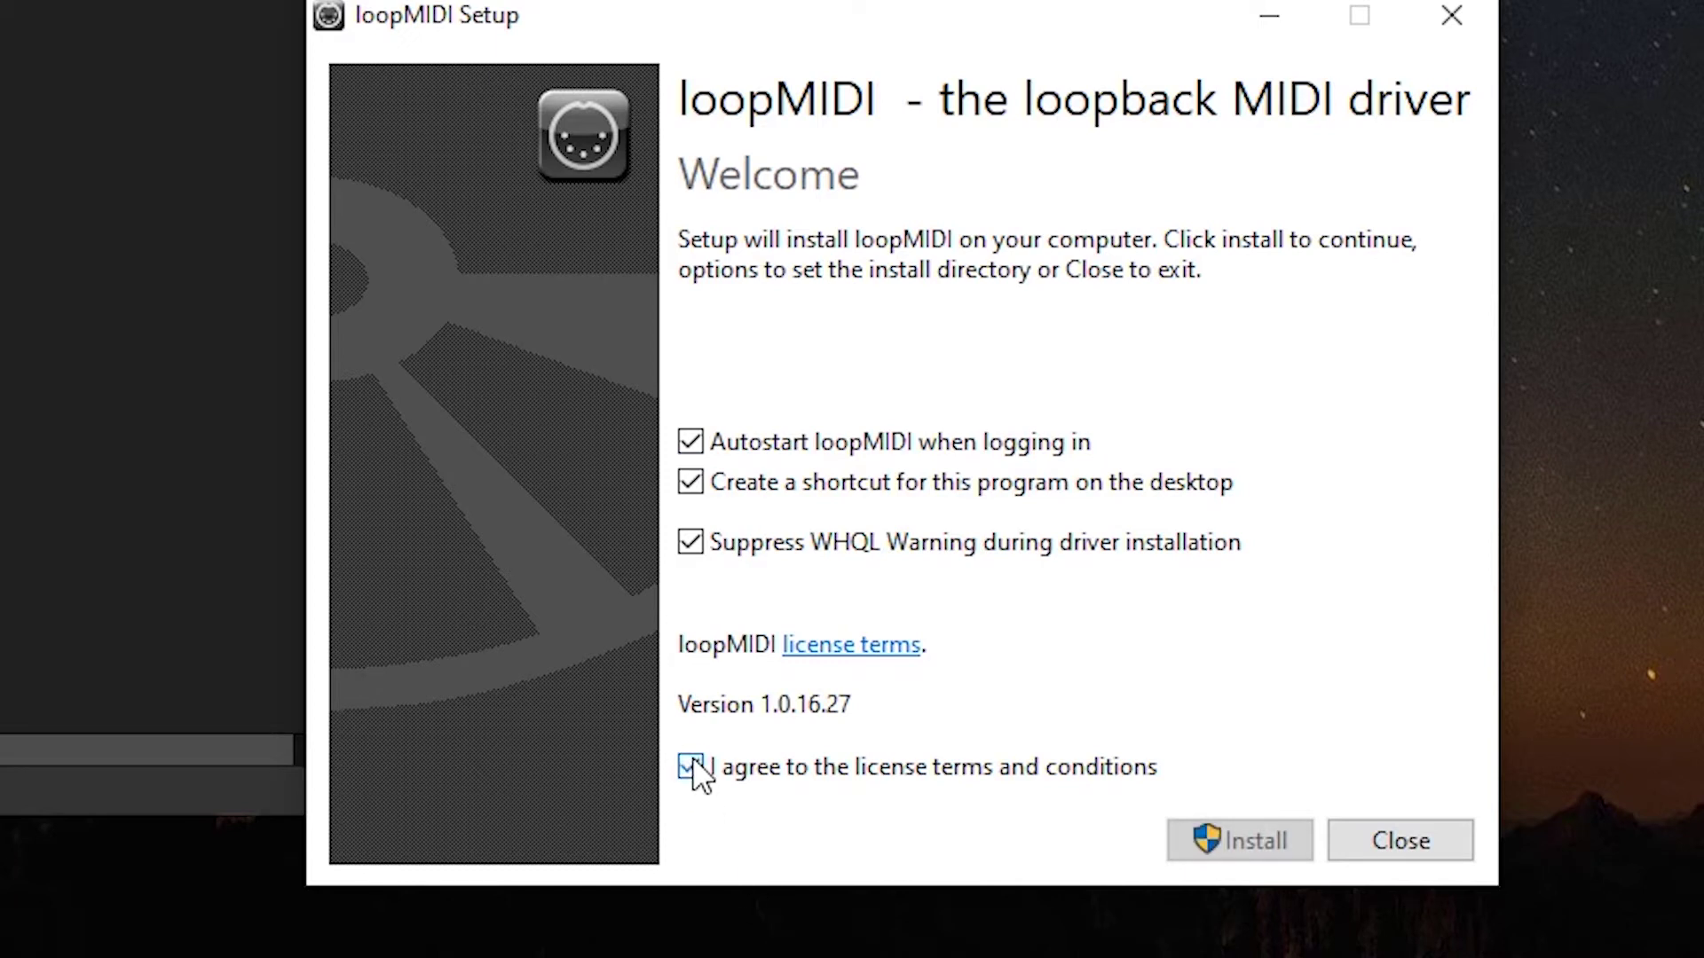
pyautogui.click(1227, 830)
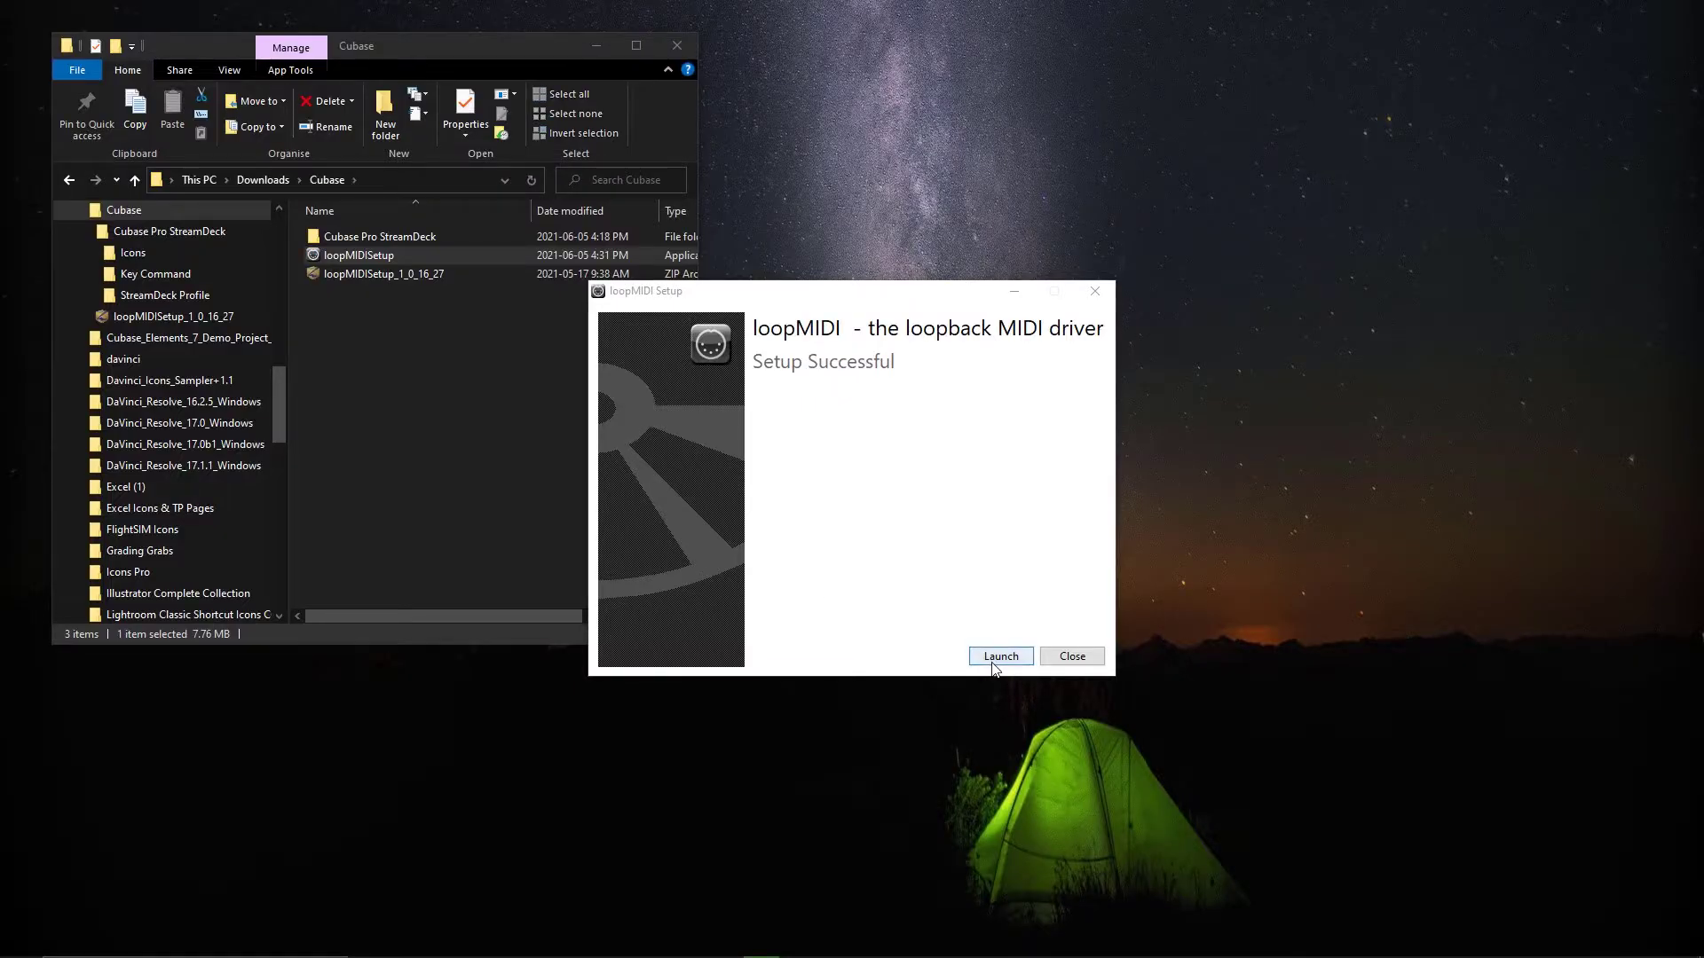
# Launch loopMIDI and add a loopback port named StreamDeck2Daw.
pyautogui.click(995, 658)
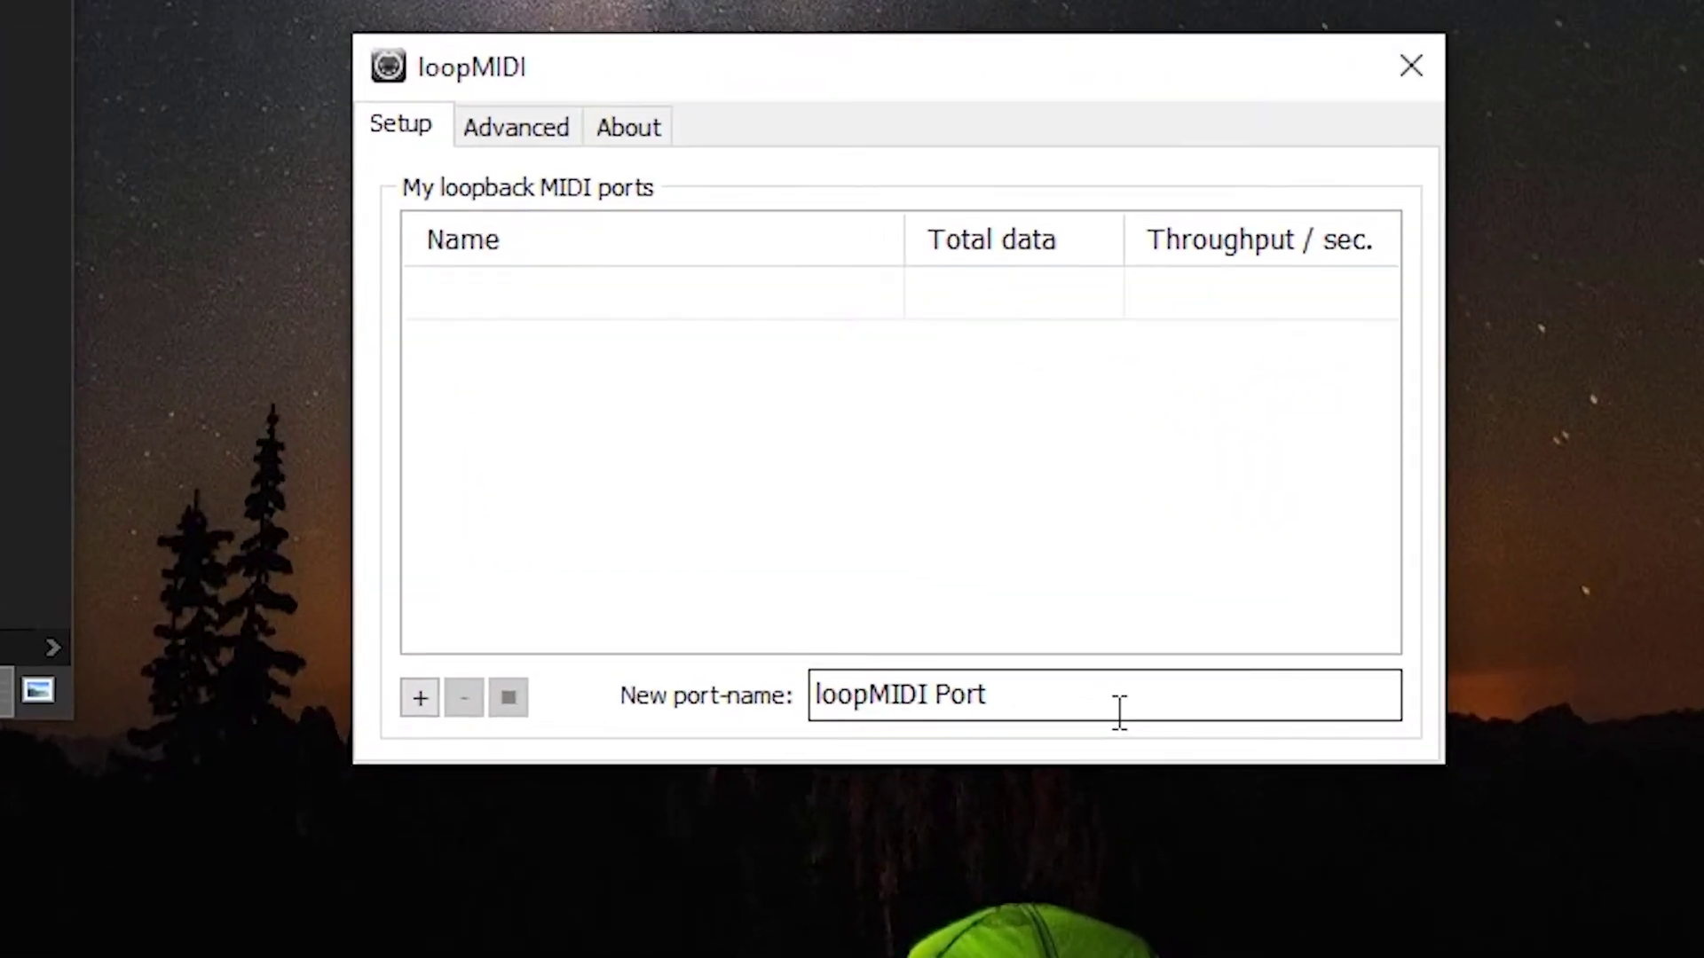
pyautogui.click(1032, 696)
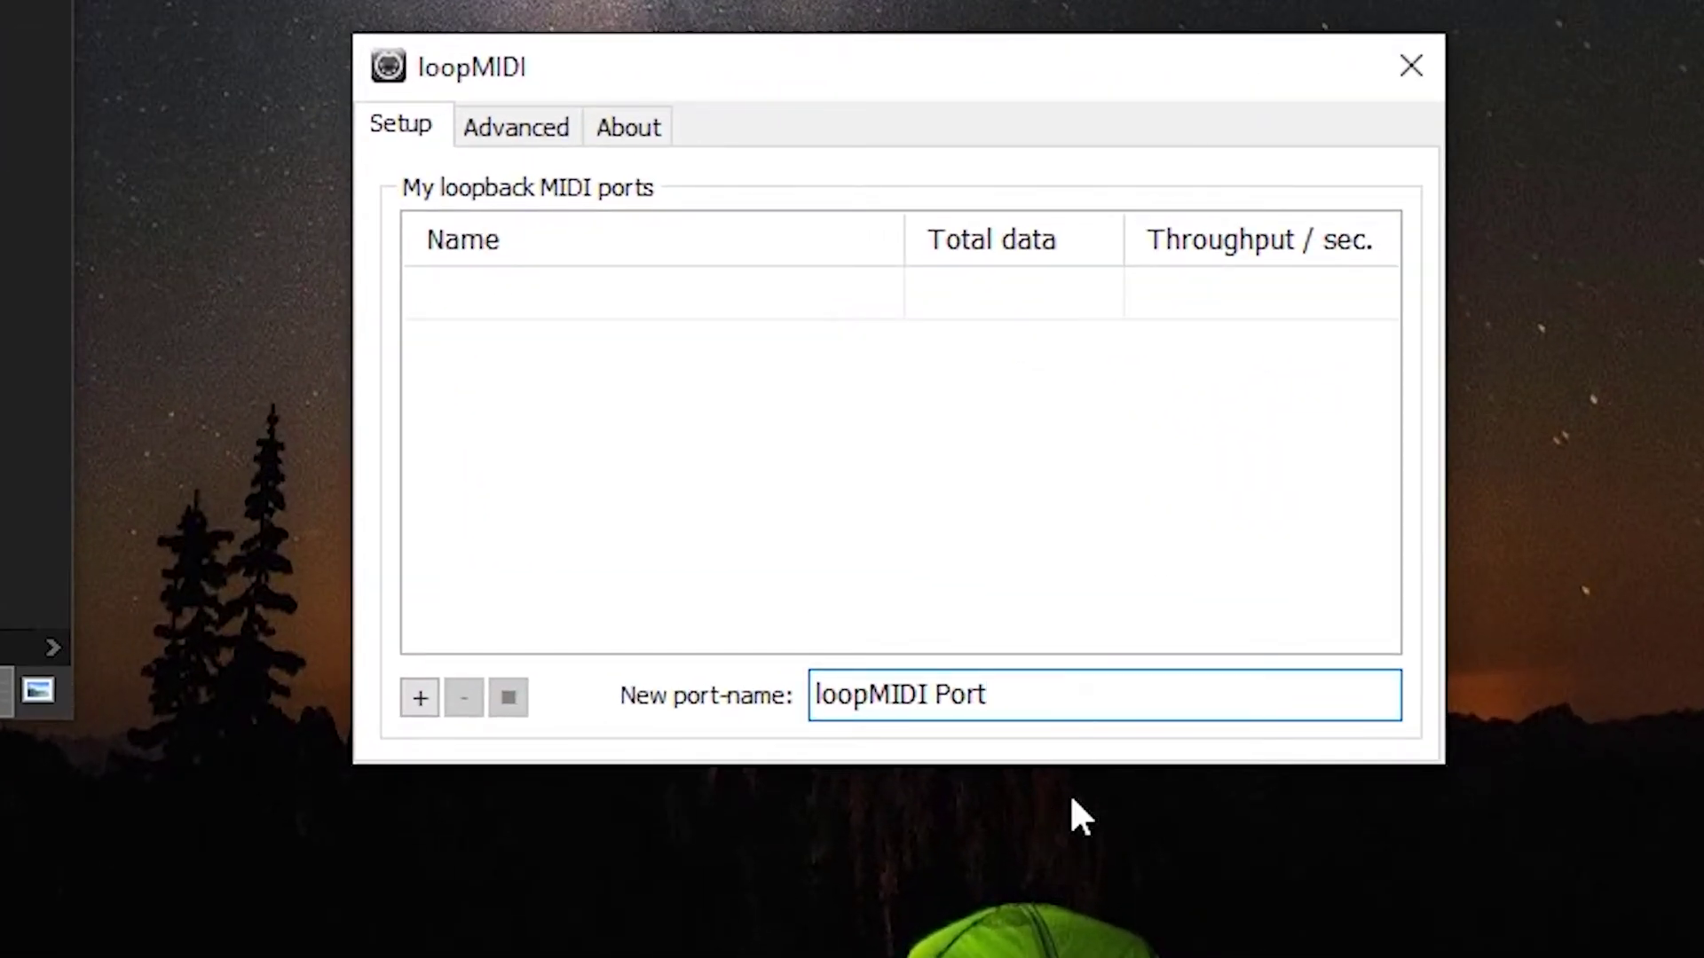
pyautogui.hotkey('ctrl', 'a')
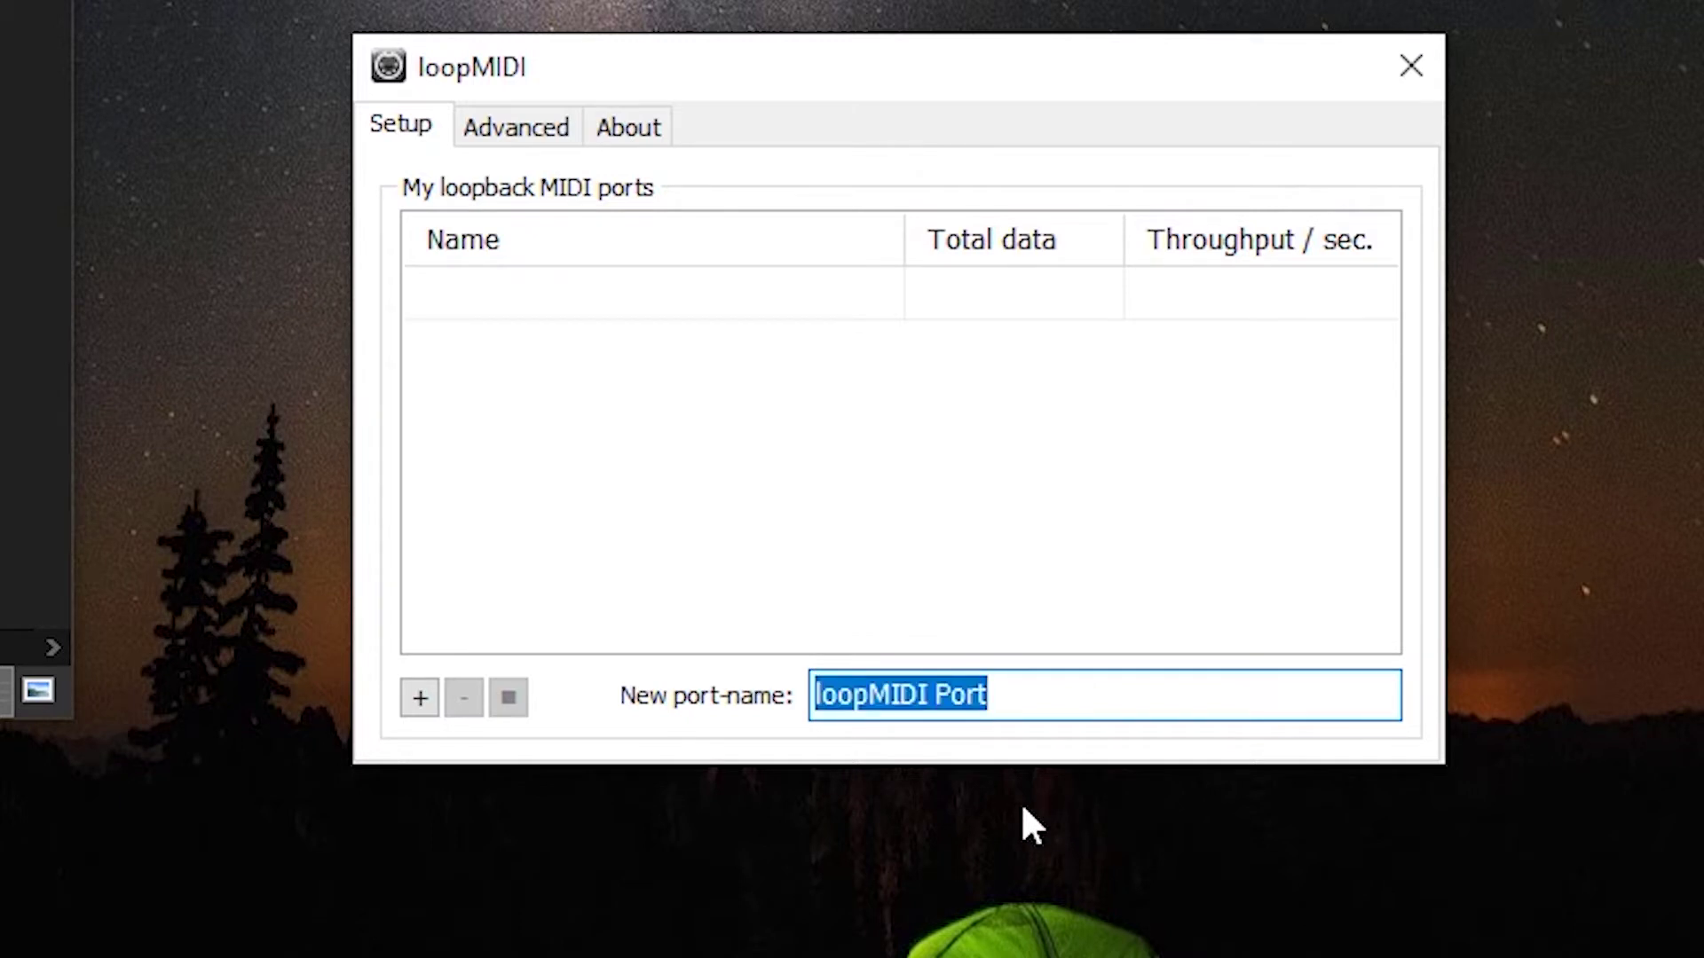
pyautogui.press('BackSpace')
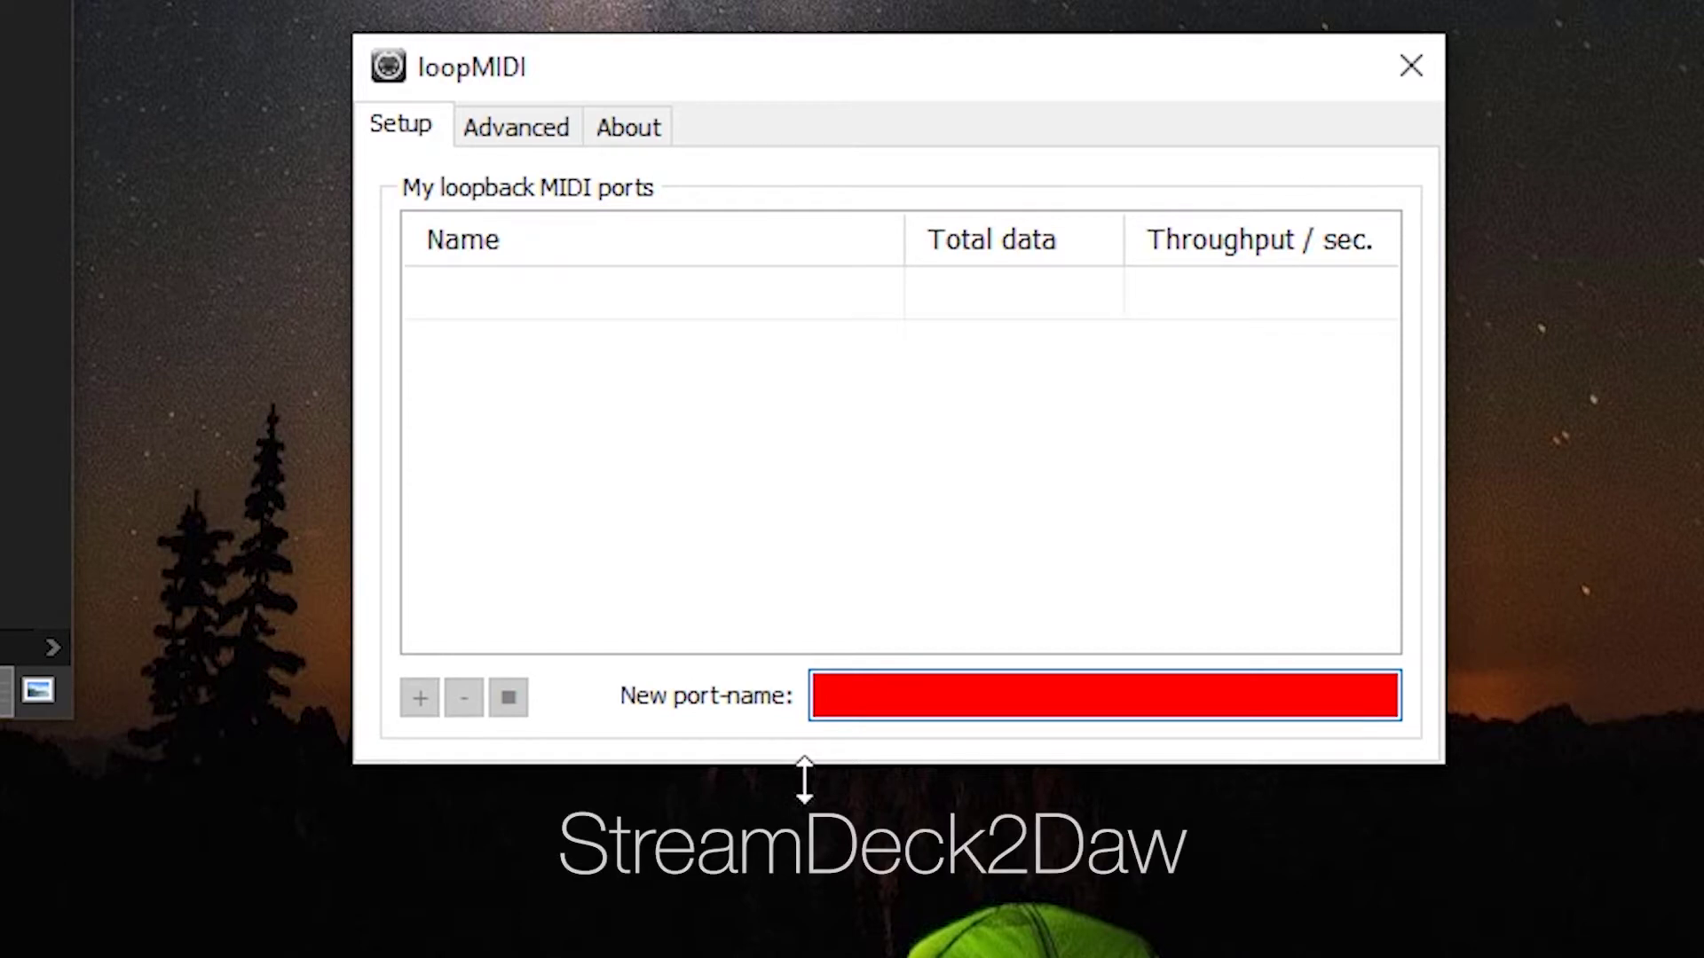
pyautogui.write('StreamDeck2Daw')
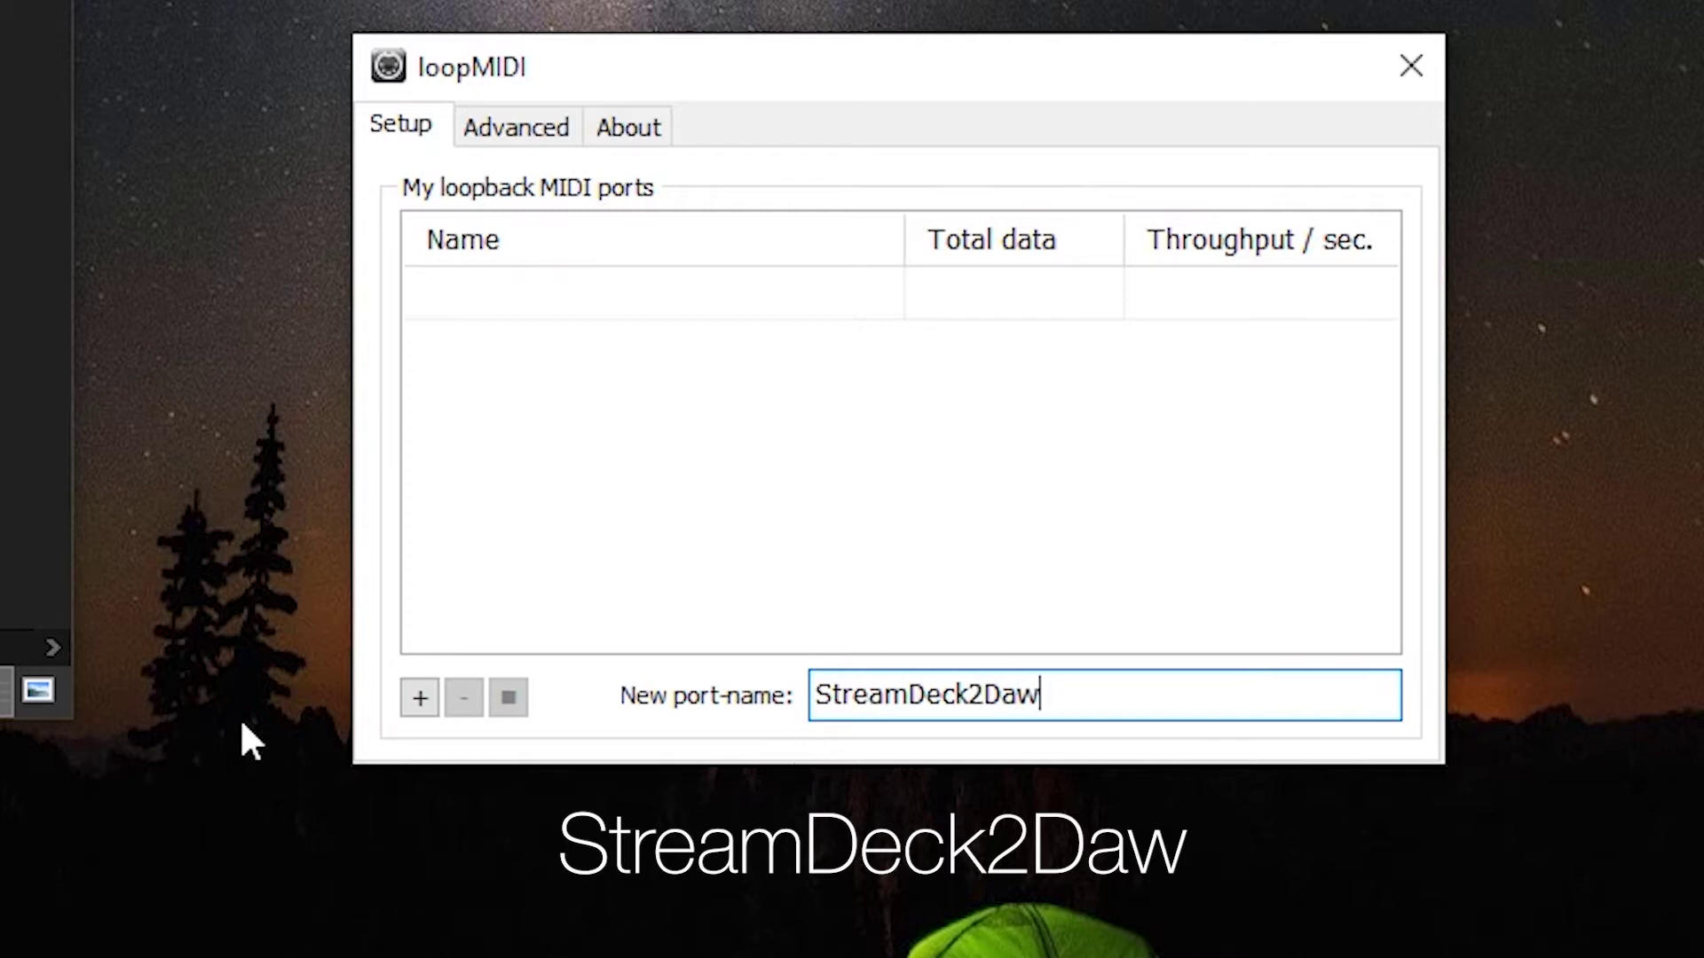
pyautogui.click(414, 698)
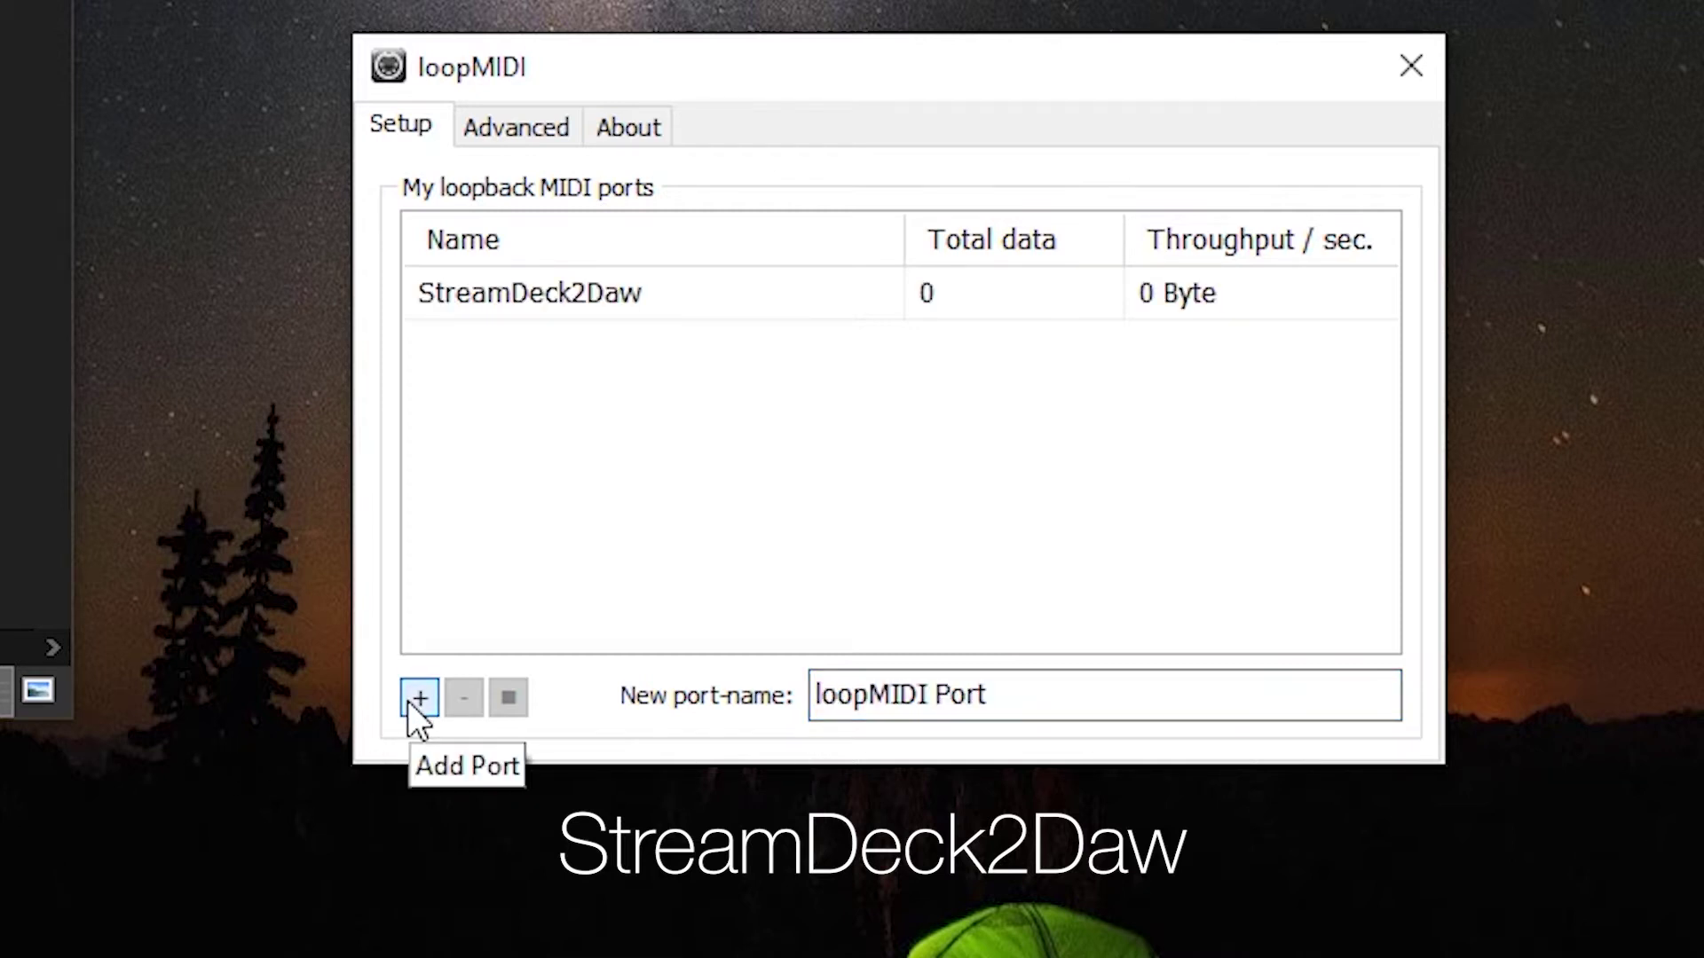
# Add a second loopback port named Daw2StreamDeck.
pyautogui.moveTo(1016, 684); pyautogui.dragTo(736, 675)
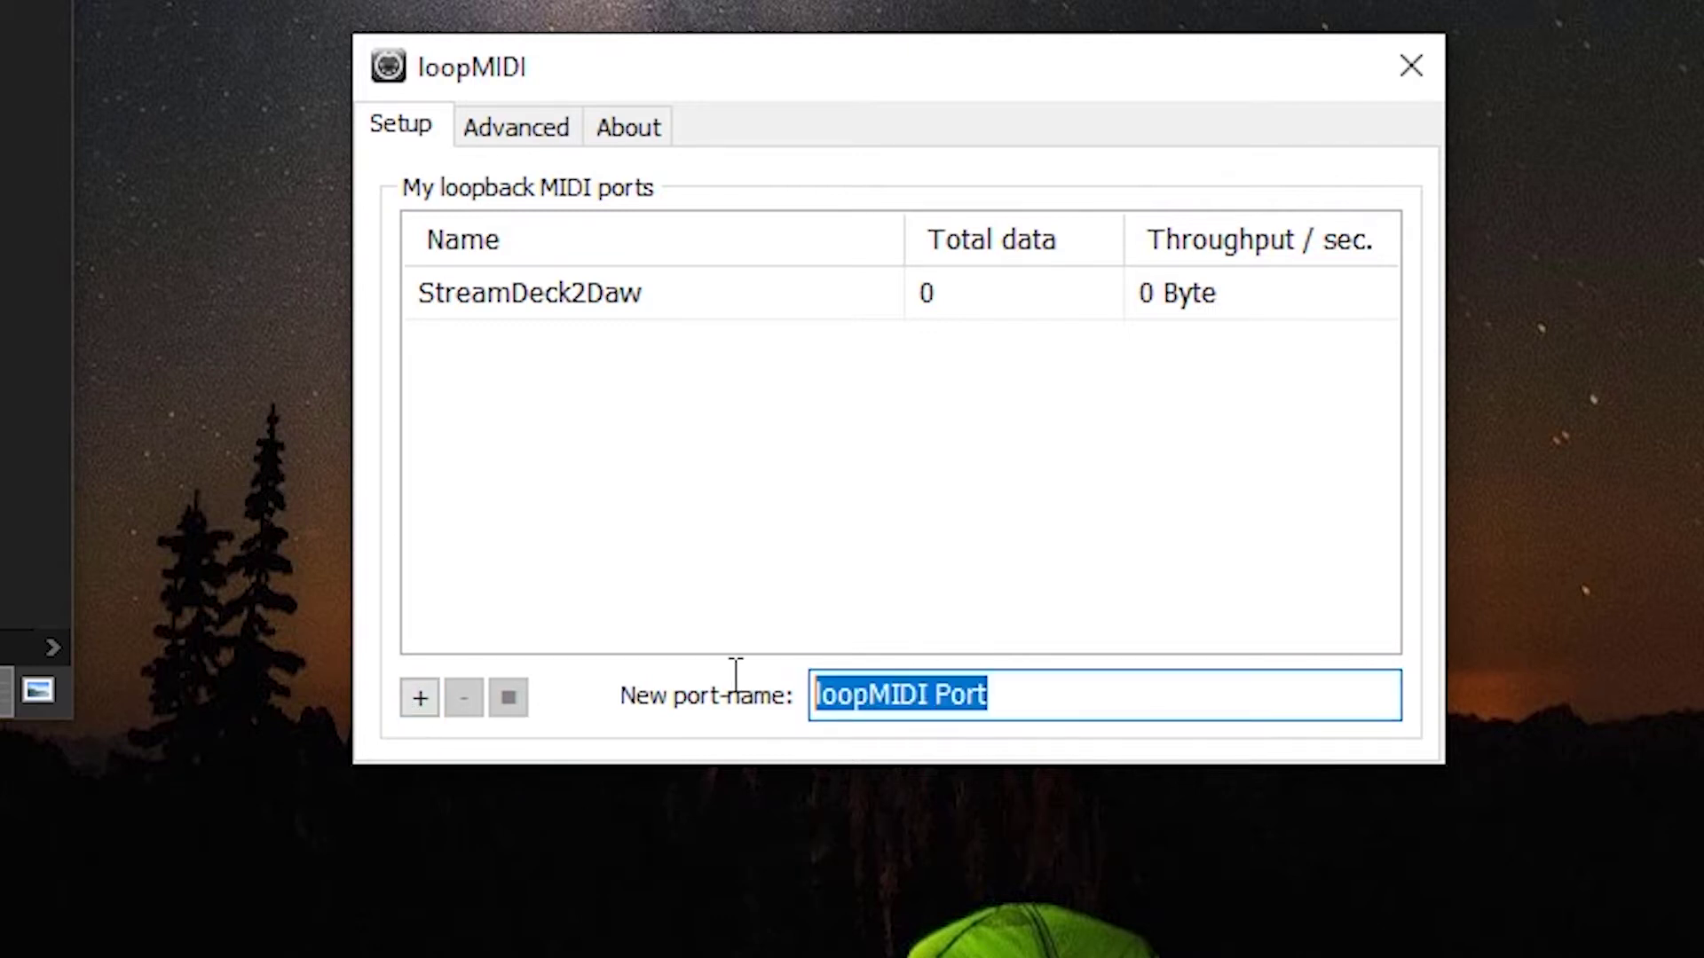
pyautogui.write('Da')
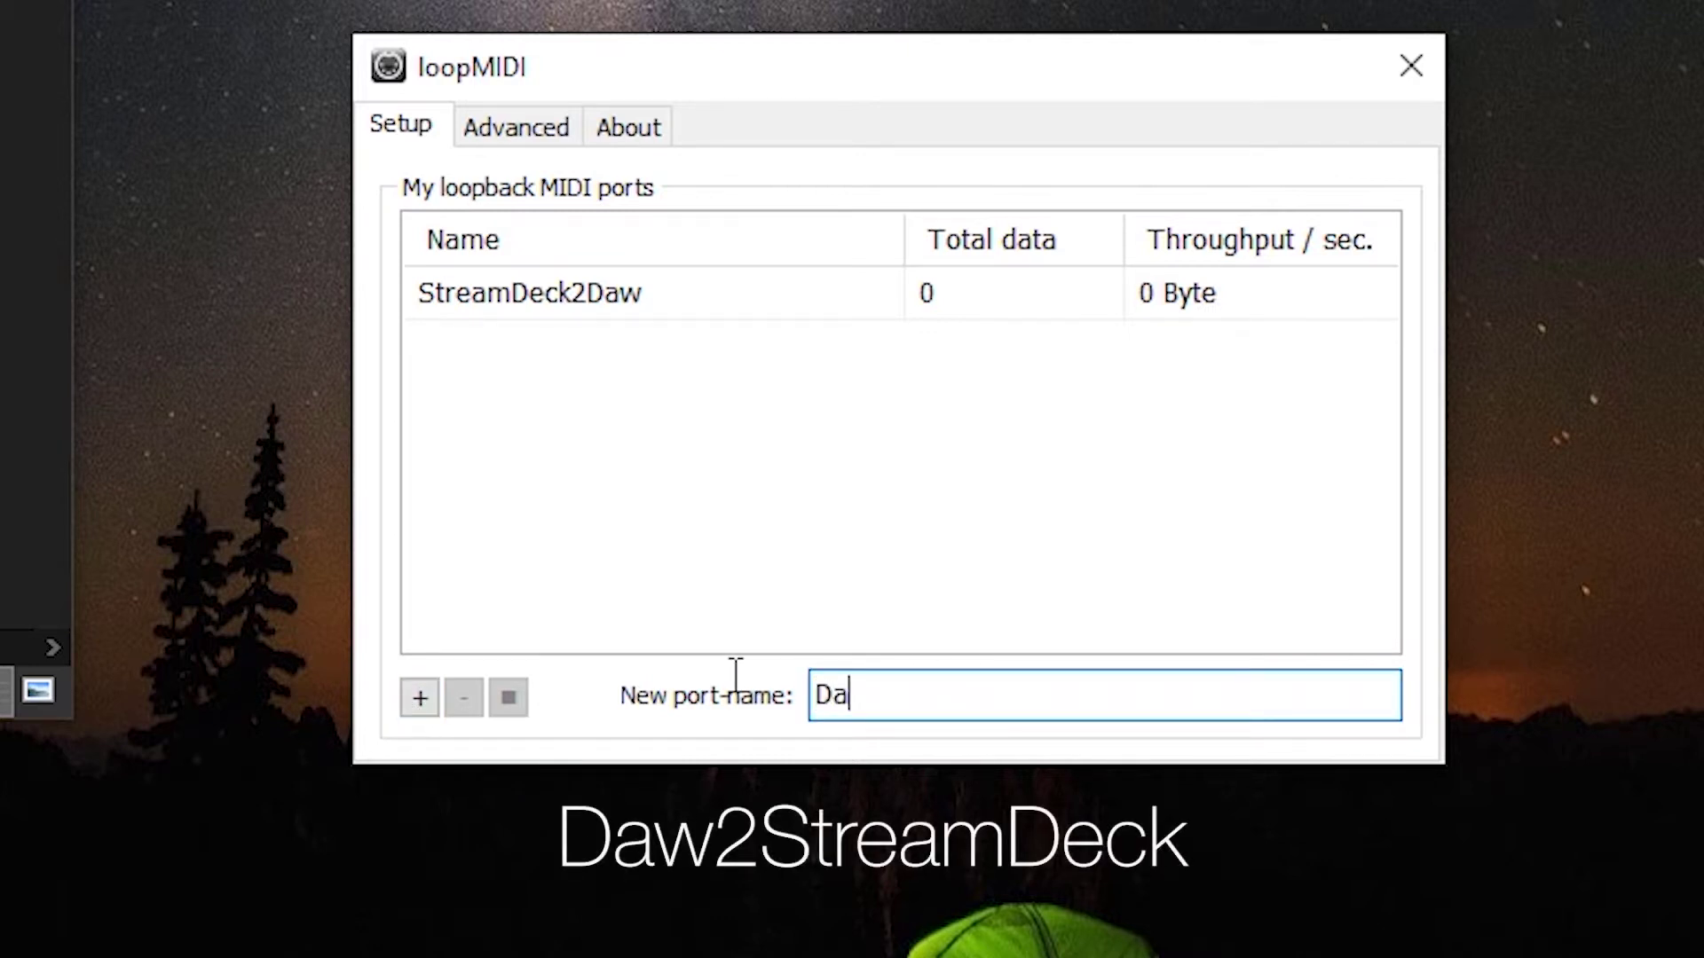
pyautogui.write('w2StreamDeck')
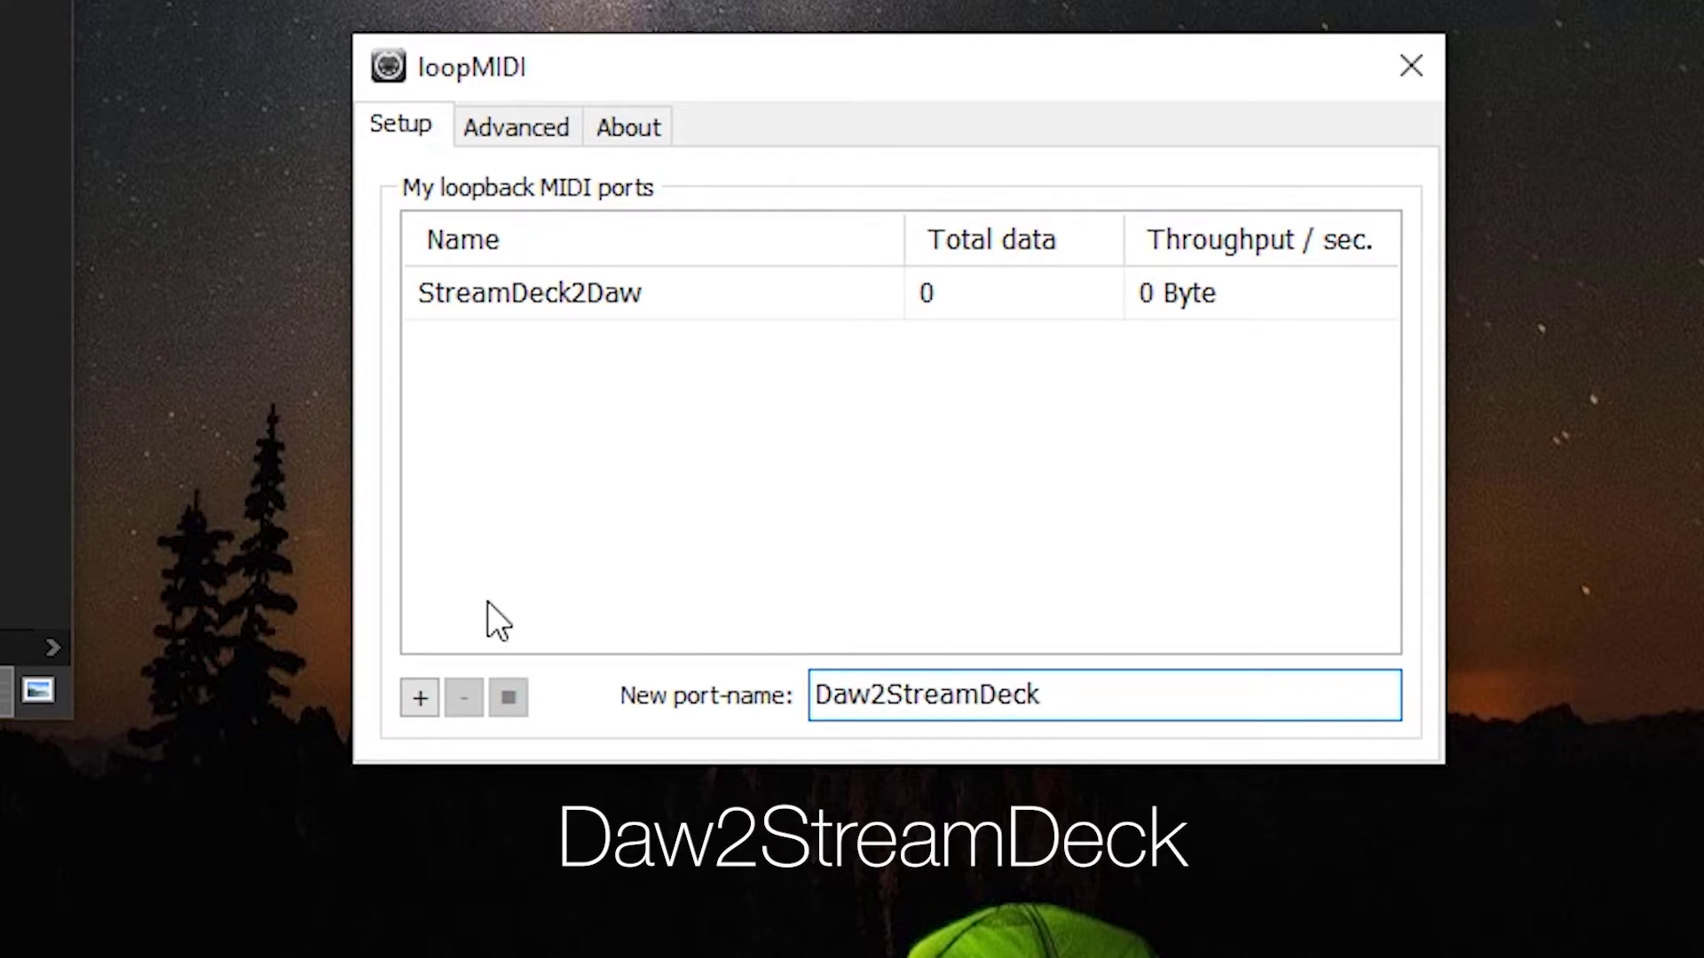
pyautogui.click(422, 708)
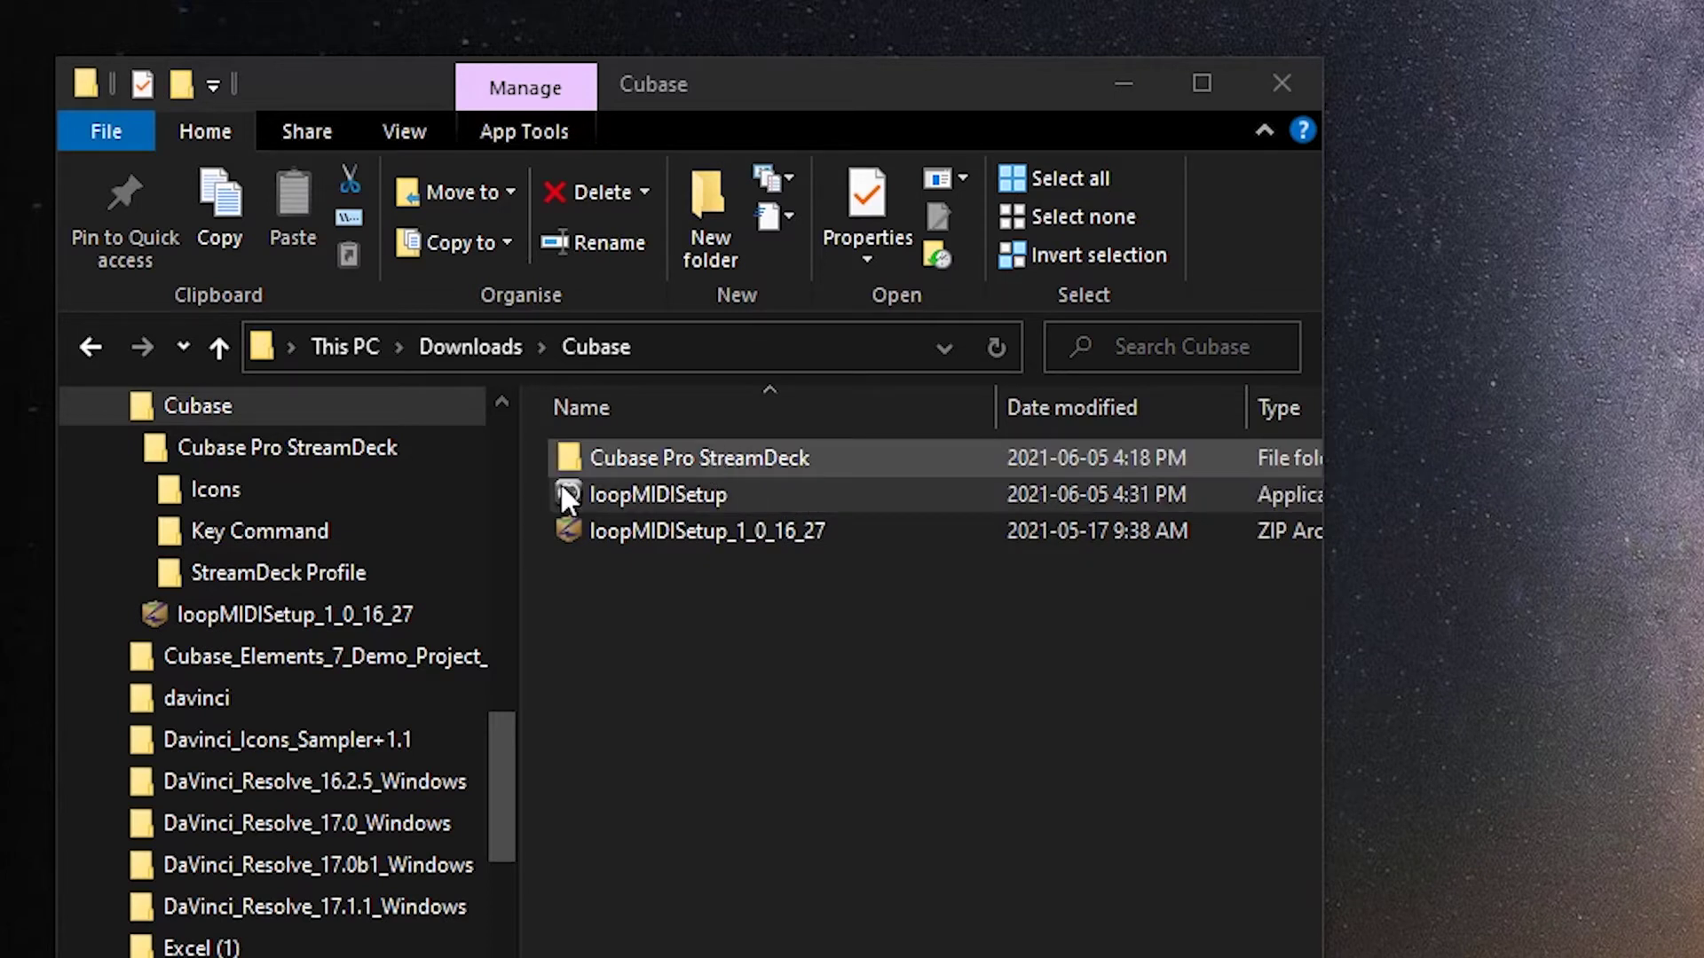
# Open the Cubase Pro StreamDeck › Key Command › Win folder.
pyautogui.doubleClick(701, 452)
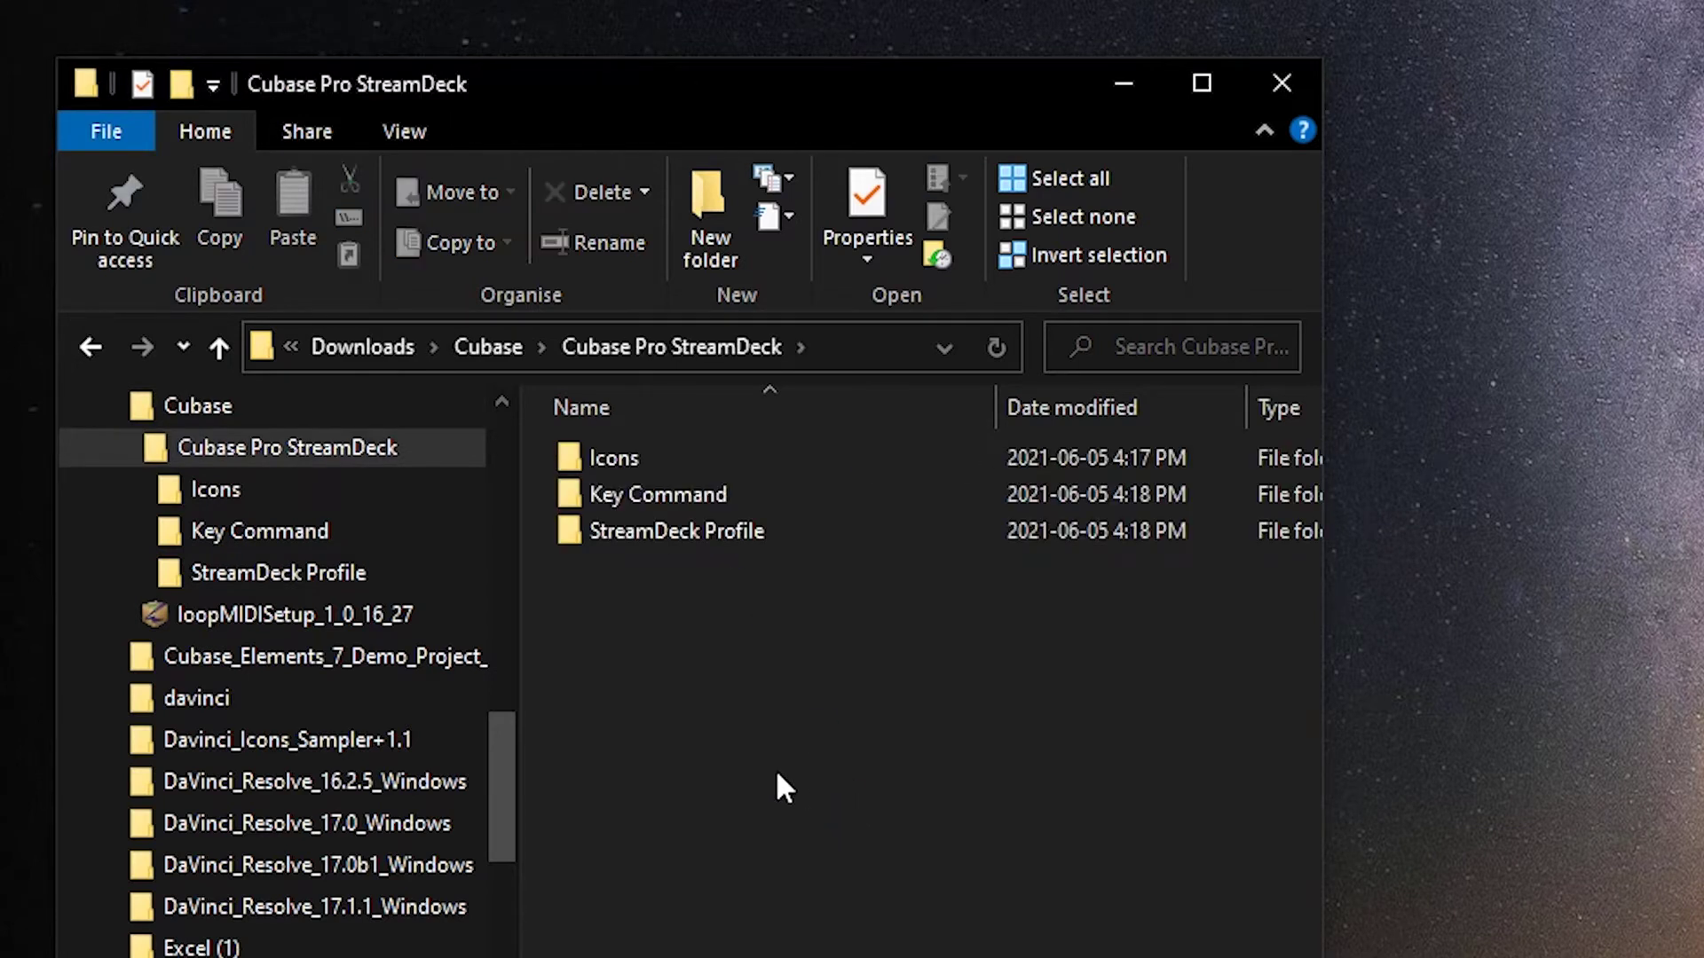
pyautogui.doubleClick(609, 490)
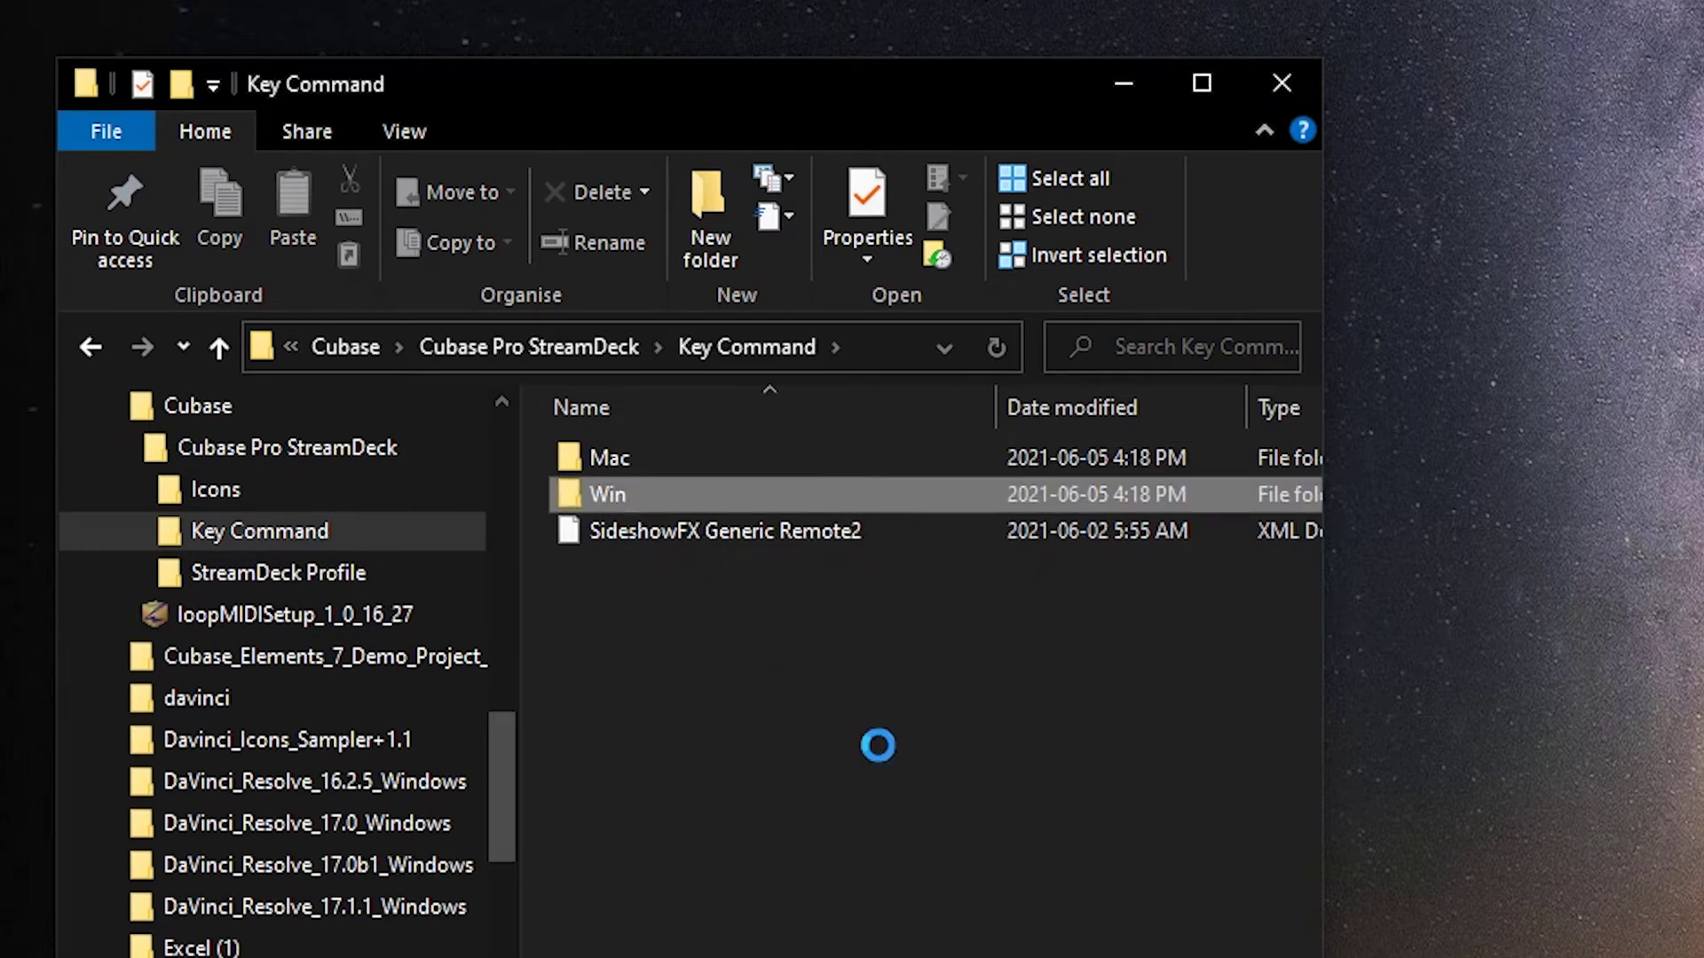
pyautogui.doubleClick(625, 502)
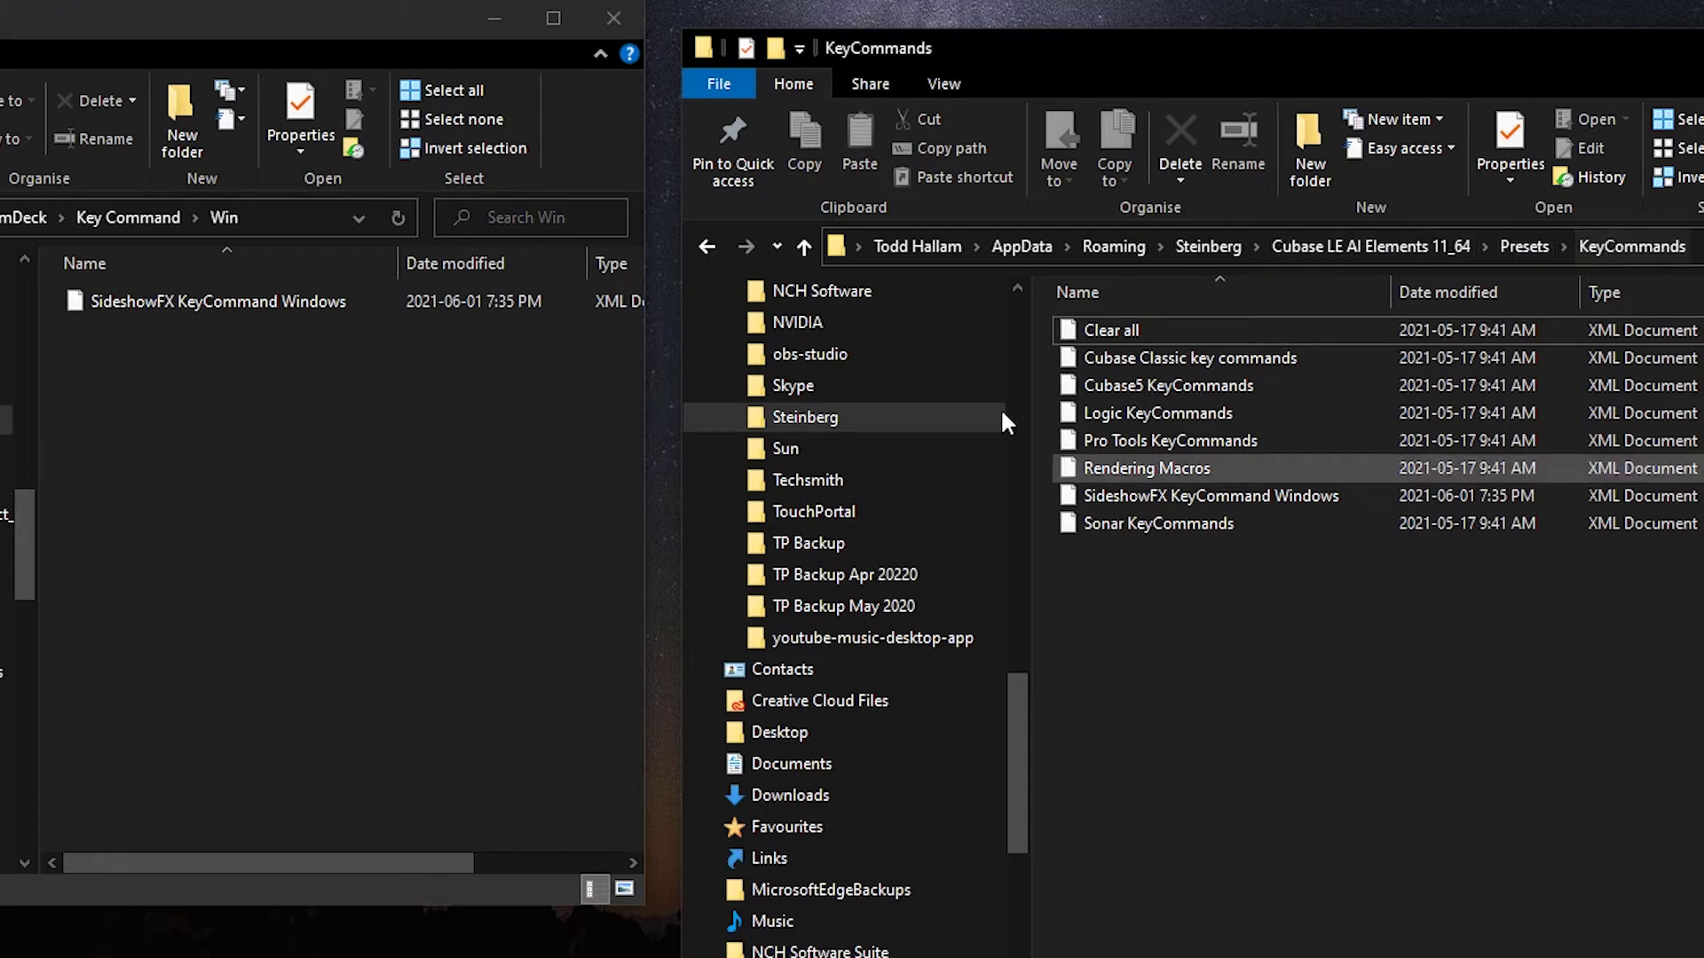
# Move SideshowFX KeyCommand Windows into Cubase's Presets › KeyCommands folder and close that window.
pyautogui.scroll(4, 843, 497)
pyautogui.scroll(5, 839, 511)
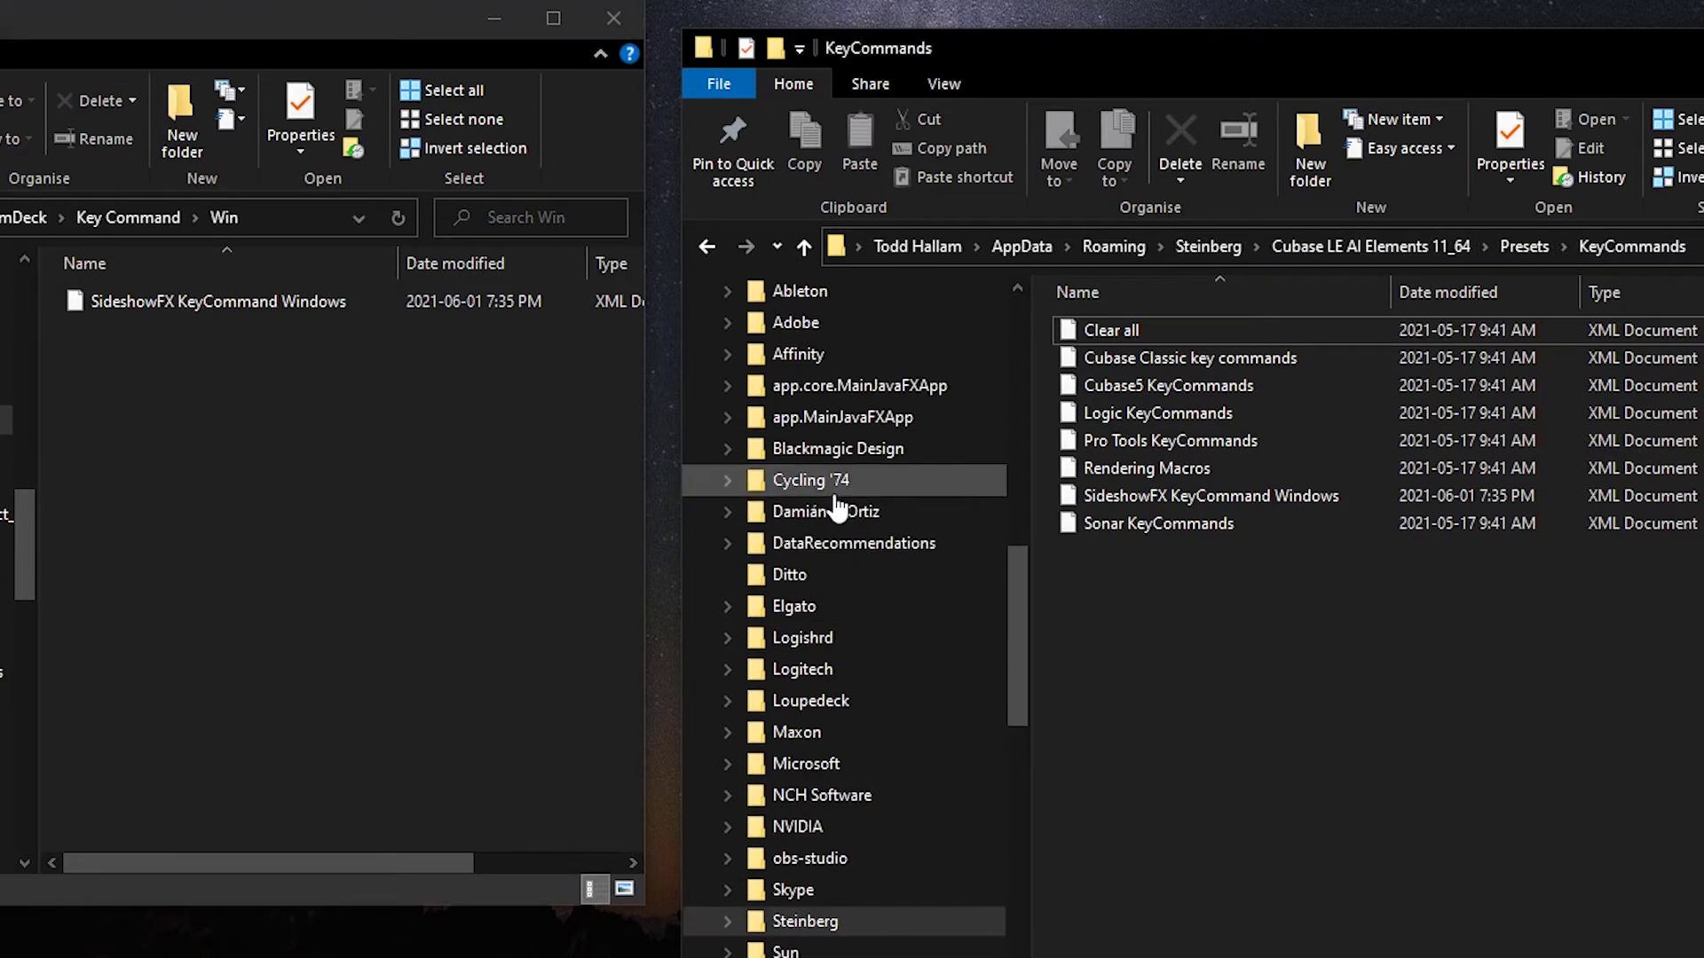
pyautogui.click(181, 301)
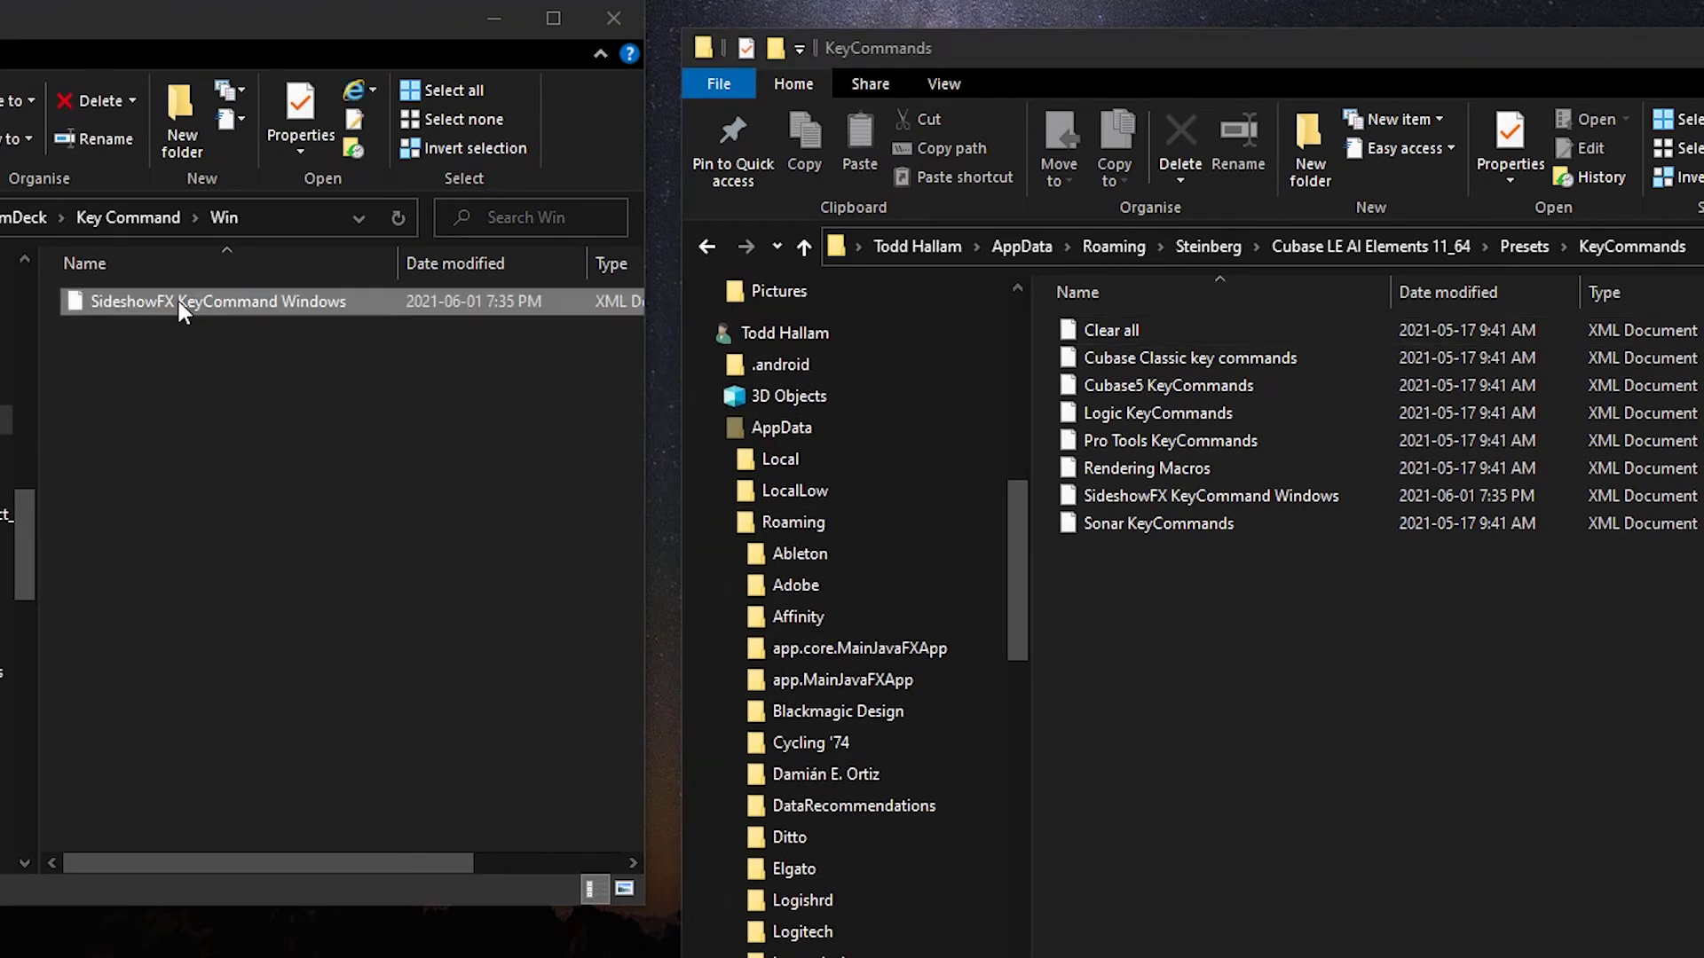
pyautogui.moveTo(177, 301); pyautogui.dragTo(312, 472)
pyautogui.click(1588, 64)
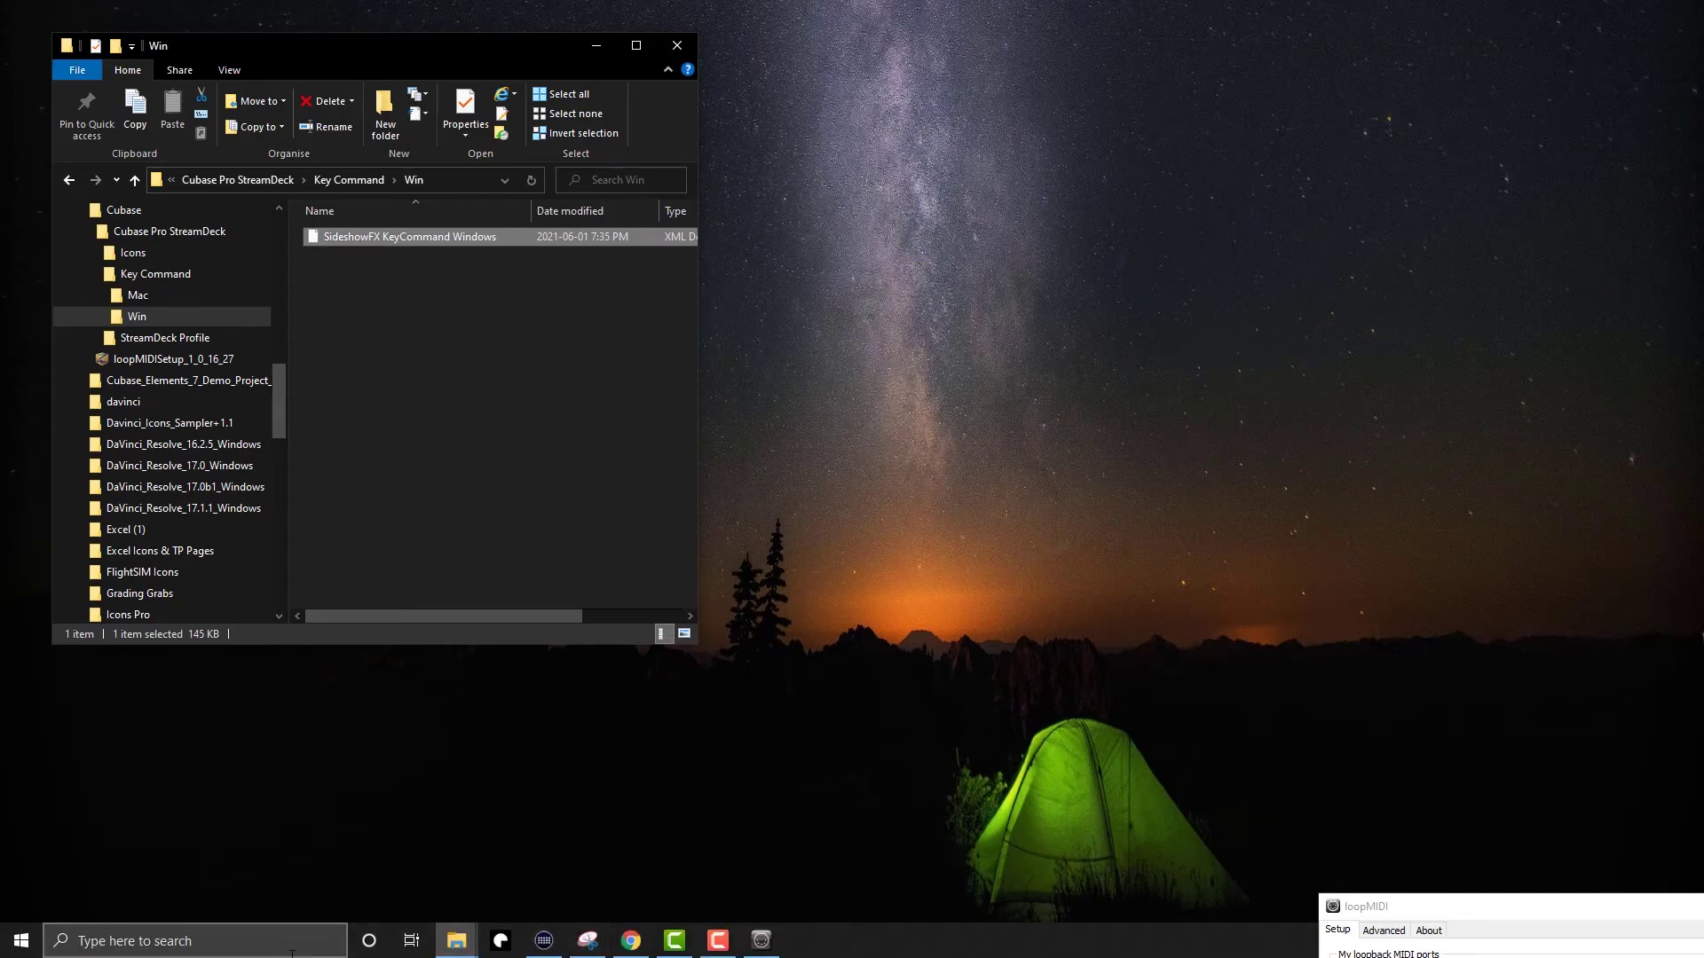
# Load the SideshowFX KeyCommand Windows preset in Cubase's Key Commands settings and confirm.
pyautogui.click(677, 942)
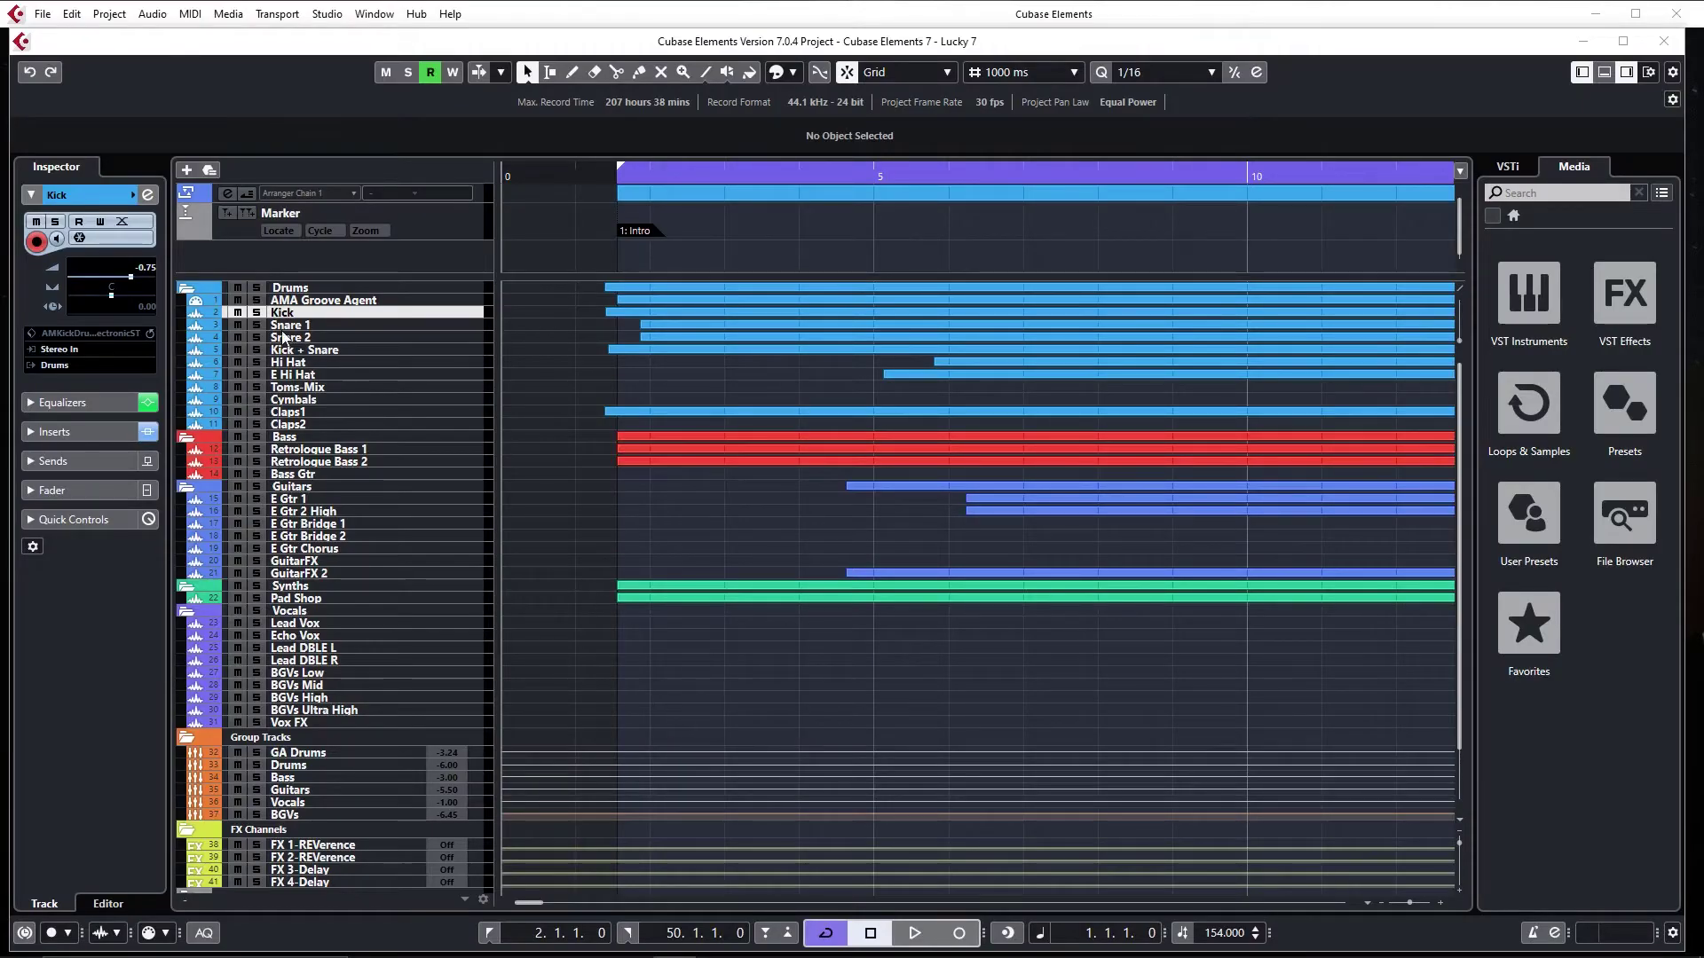
pyautogui.click(70, 14)
pyautogui.moveTo(92, 11)
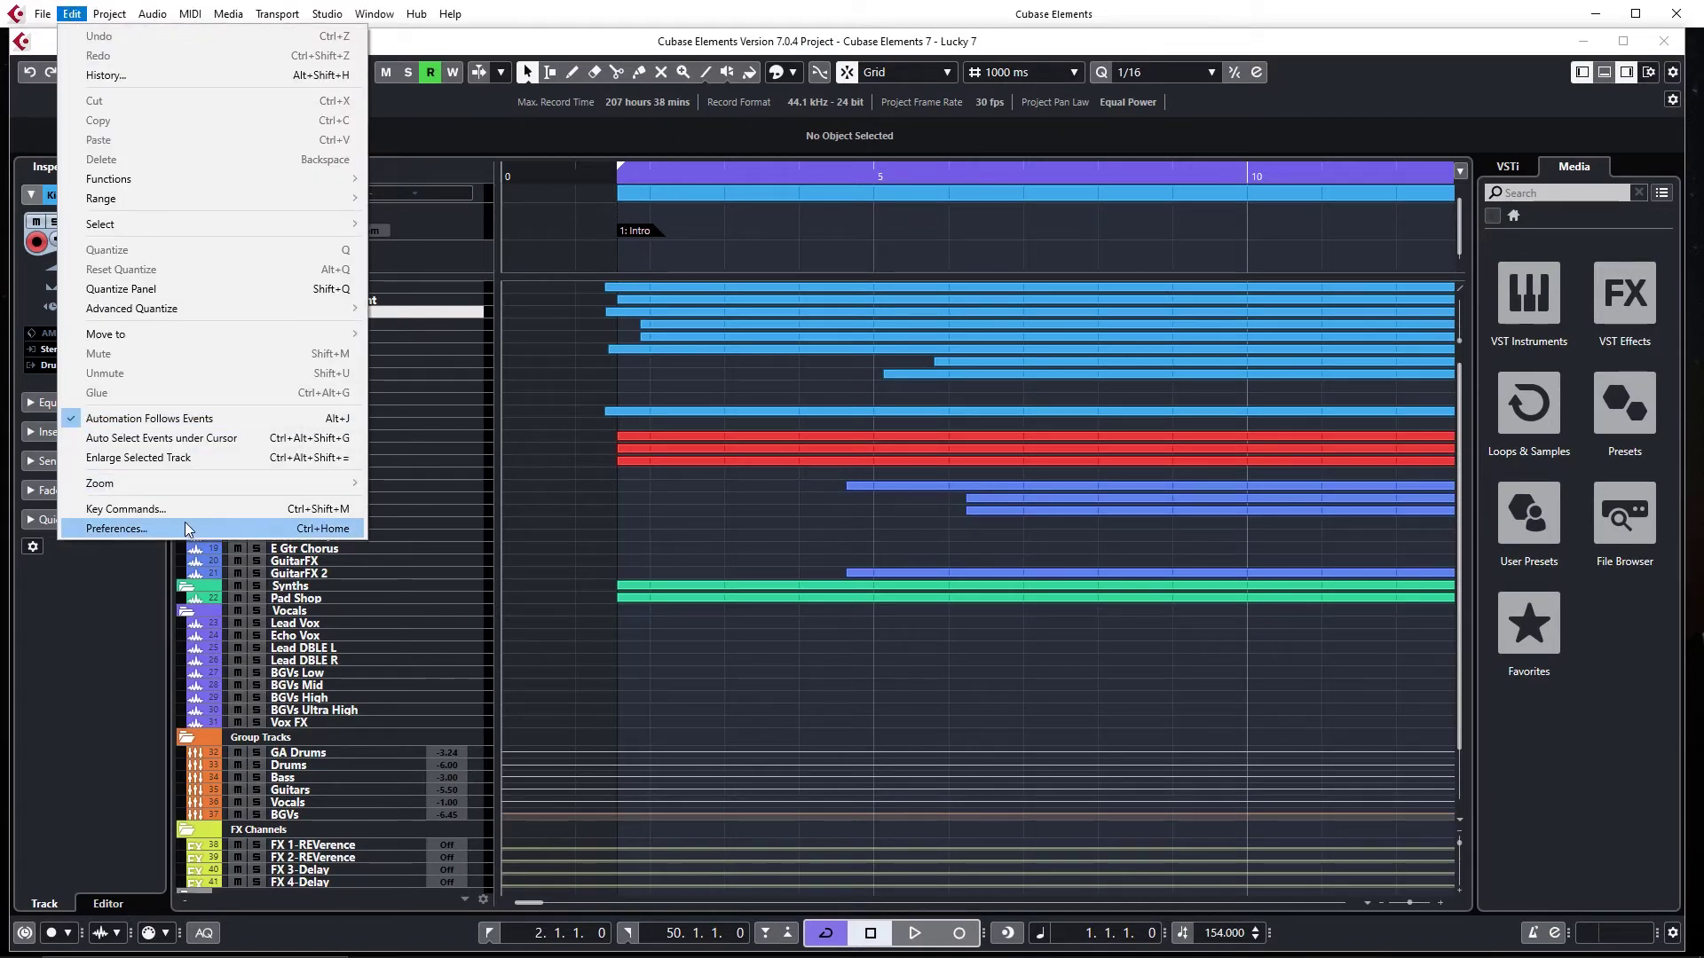
pyautogui.click(168, 510)
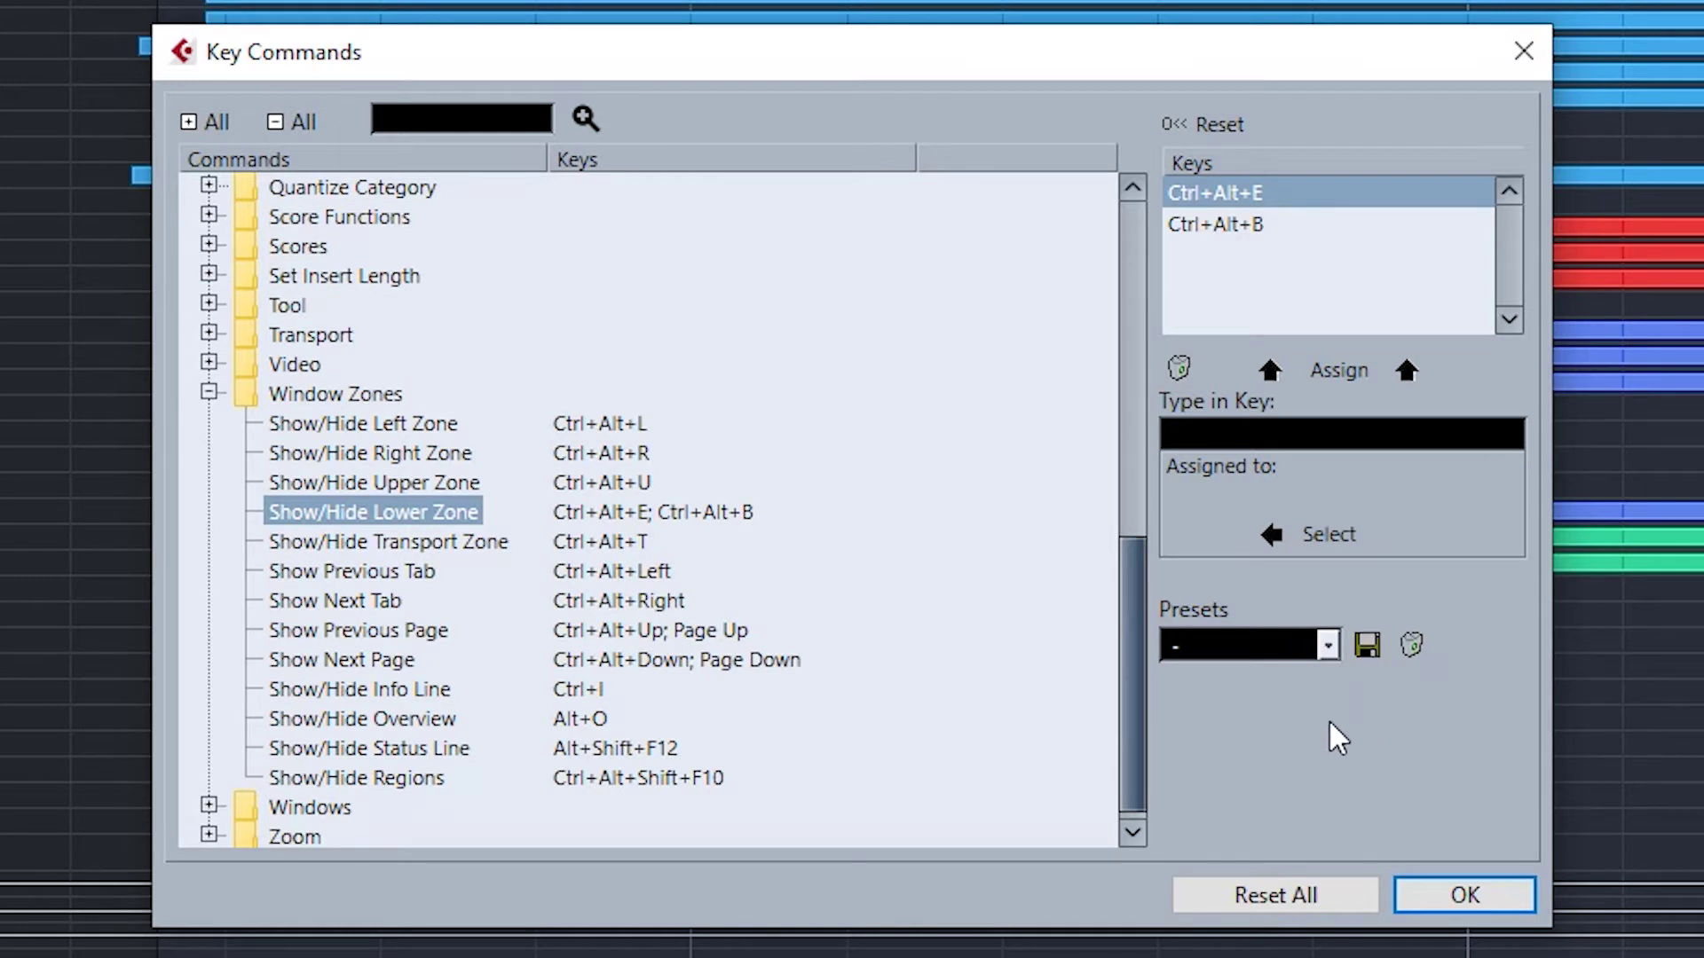
pyautogui.click(1329, 646)
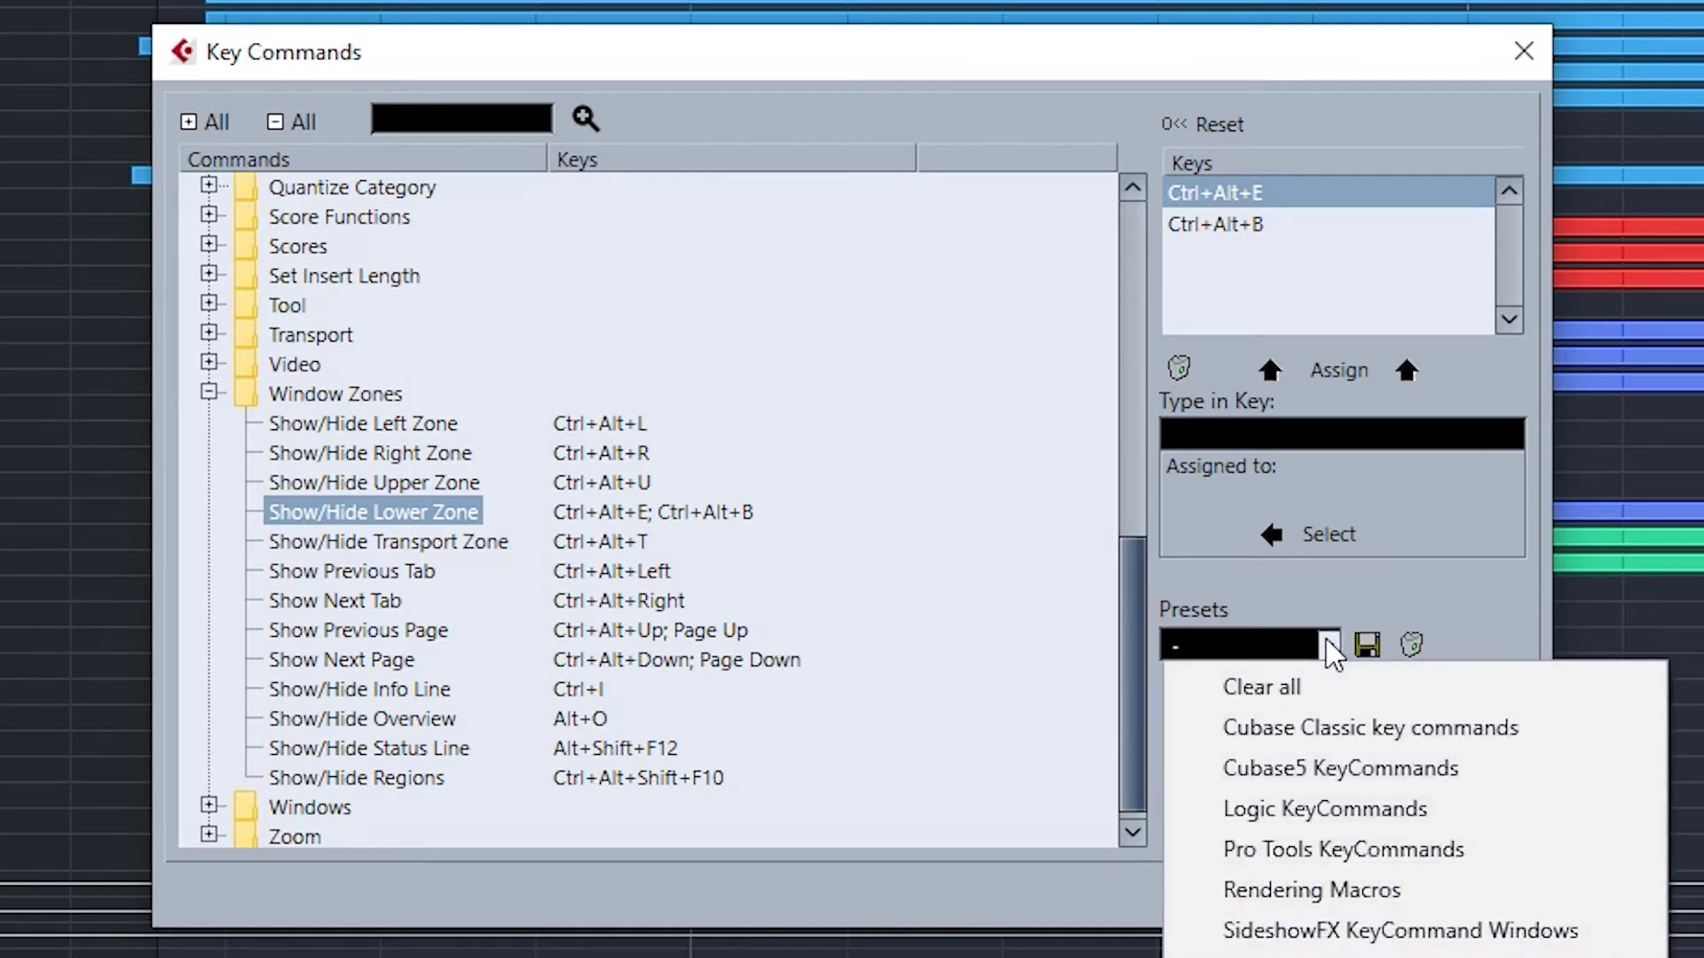
pyautogui.click(1344, 933)
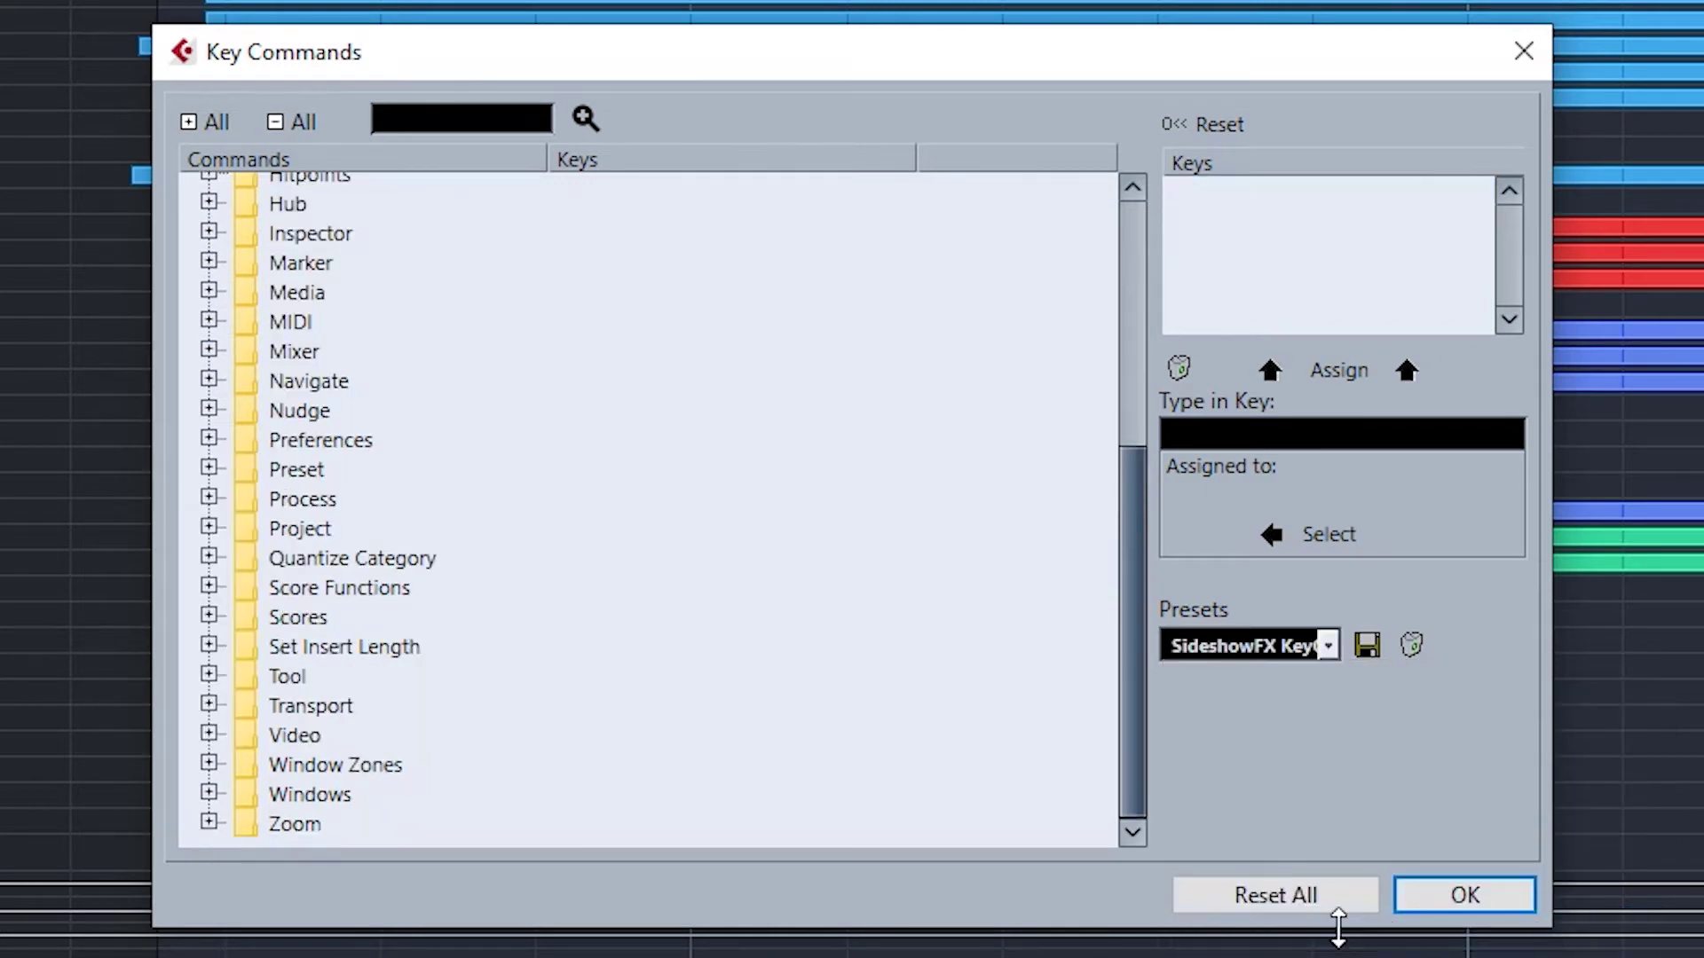
pyautogui.click(1464, 904)
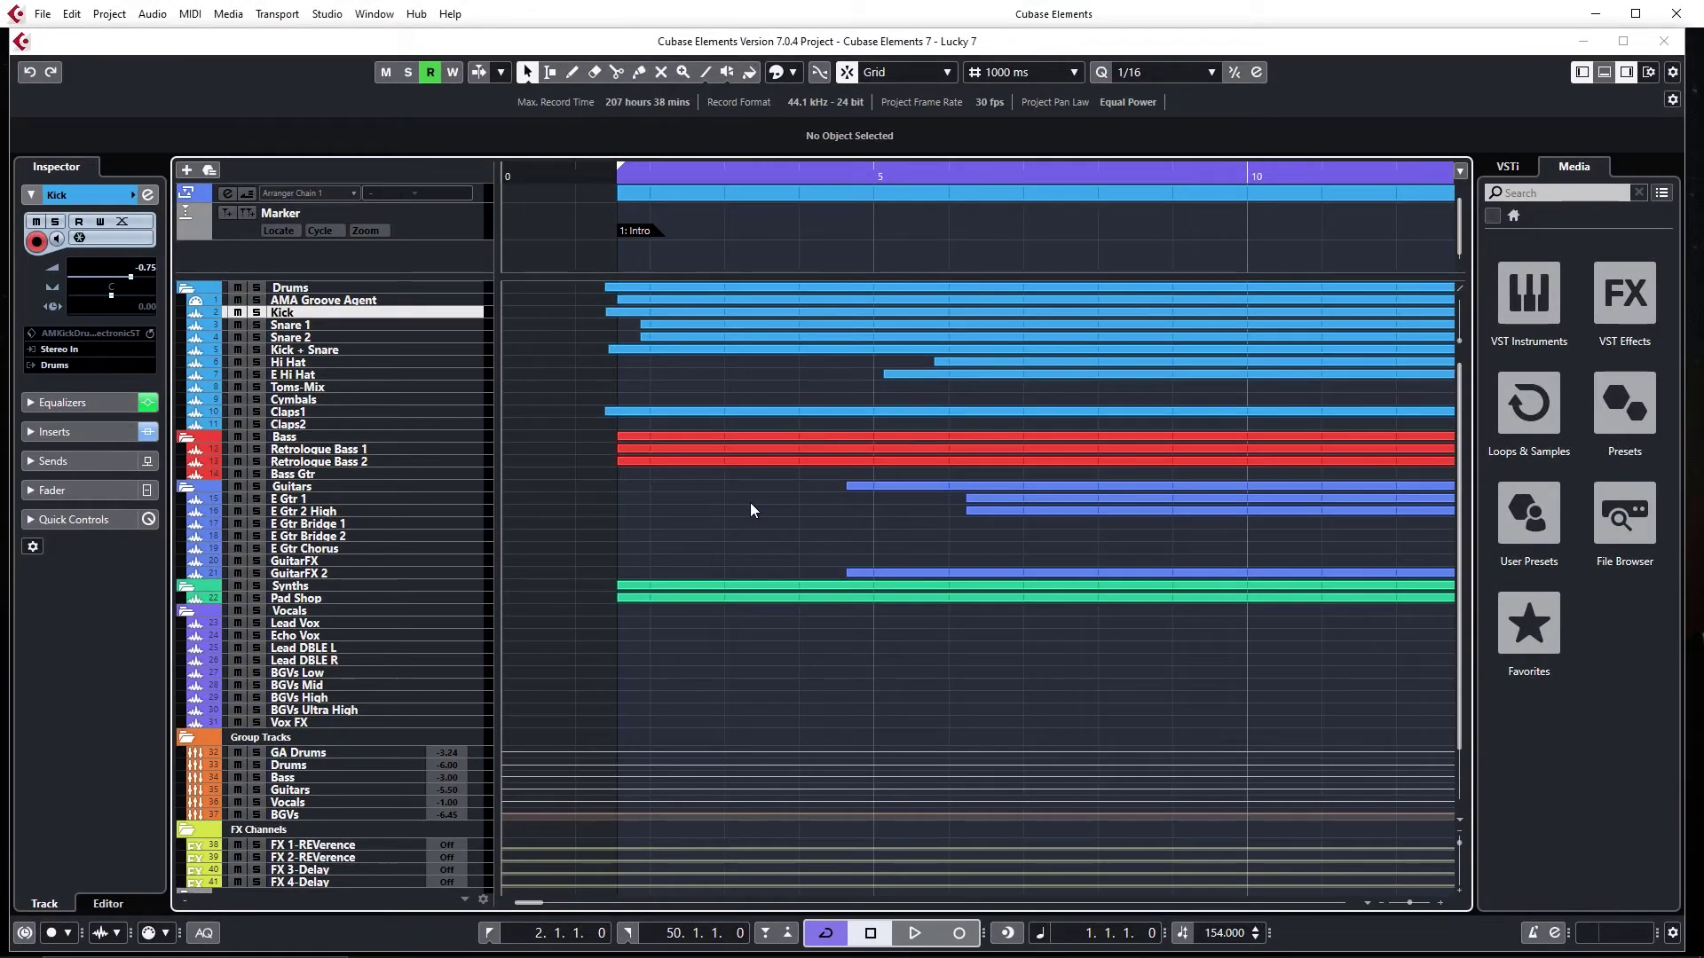
# Import the Loop Midi device setup file from Cubase Pro StreamDeck › Key Command into the MIDI Device Manager.
pyautogui.press('8')
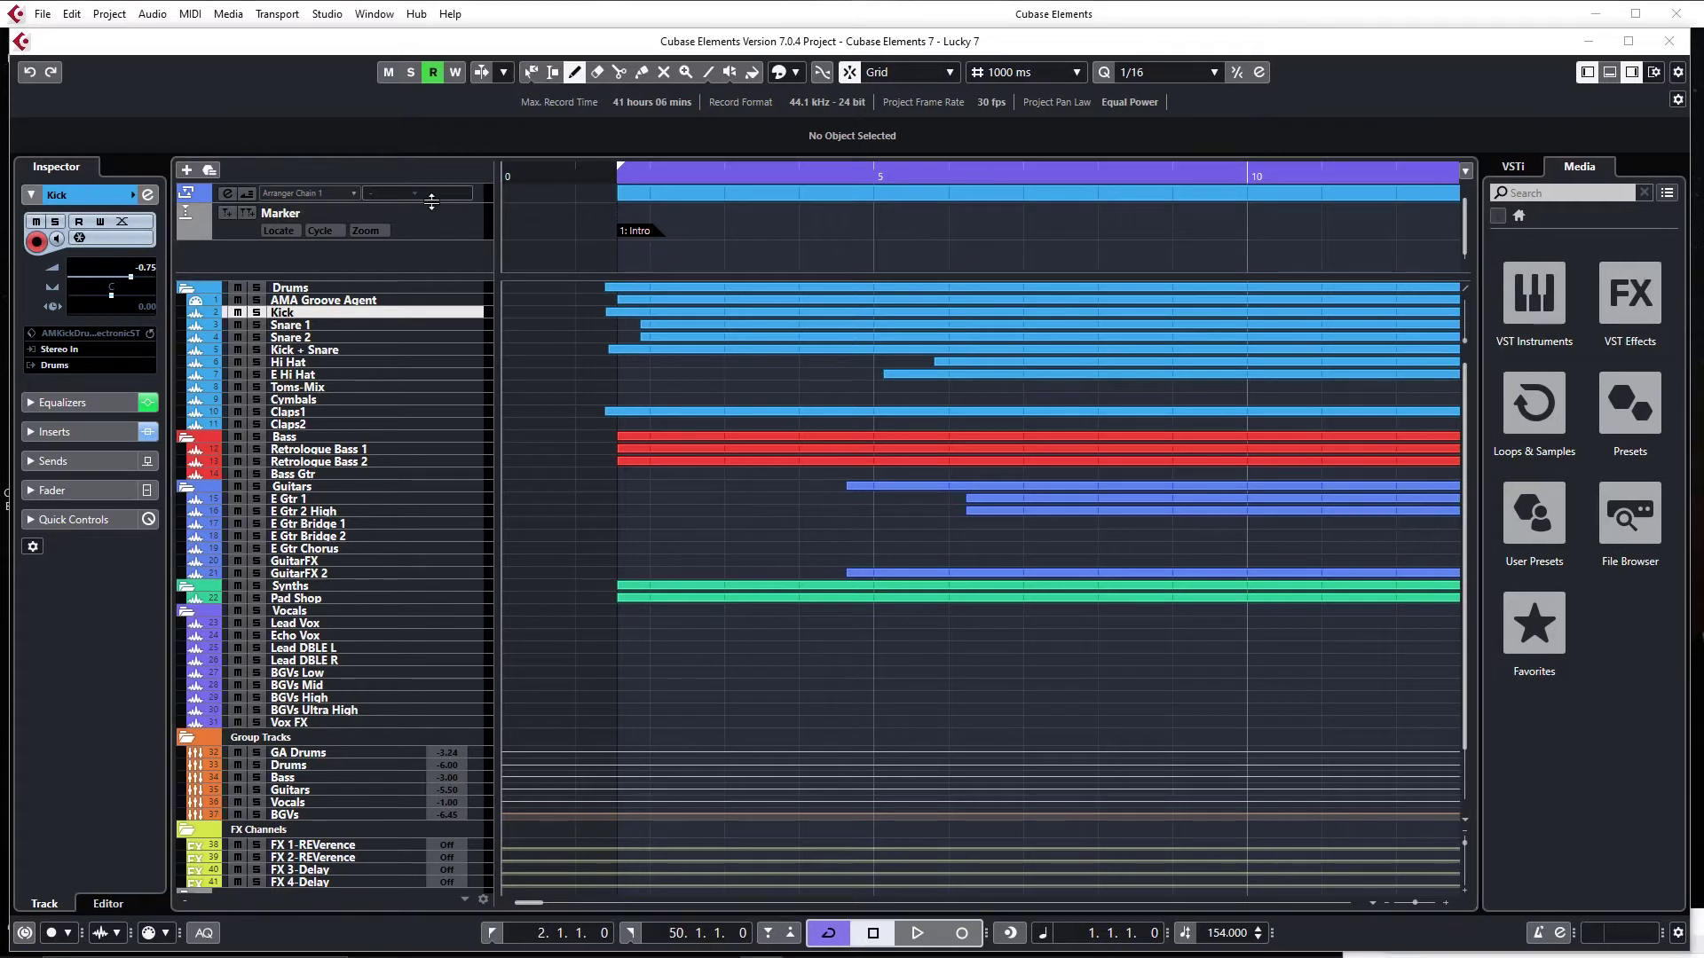
pyautogui.click(328, 15)
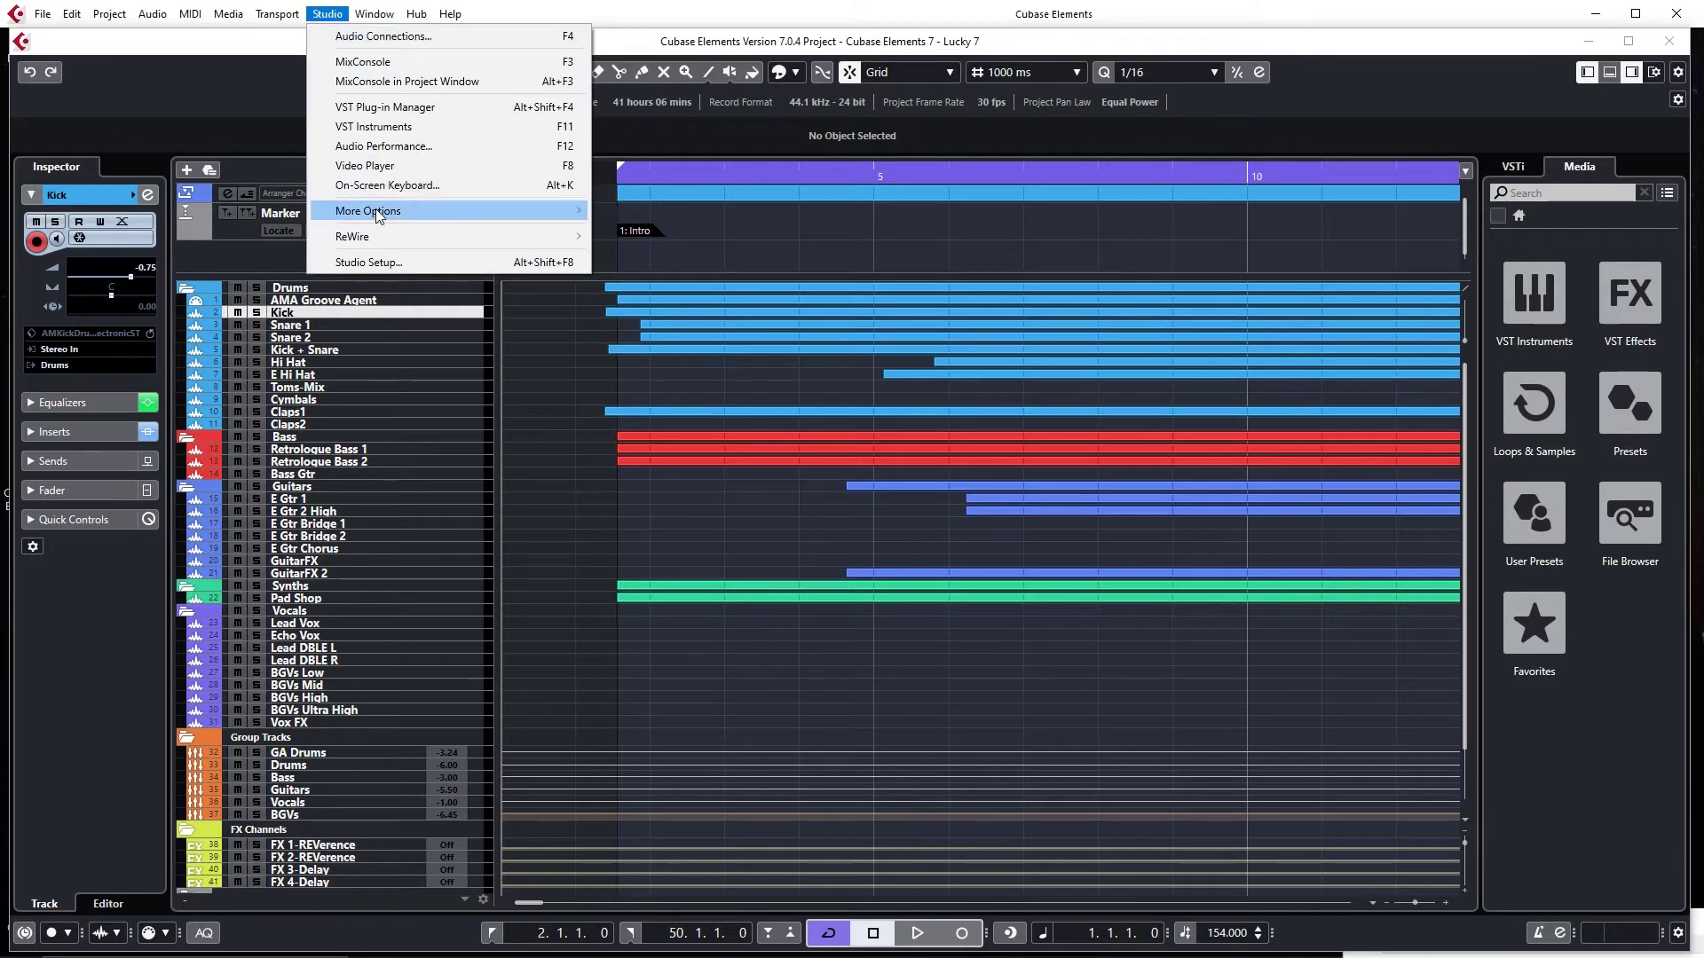
pyautogui.moveTo(379, 217)
pyautogui.click(689, 229)
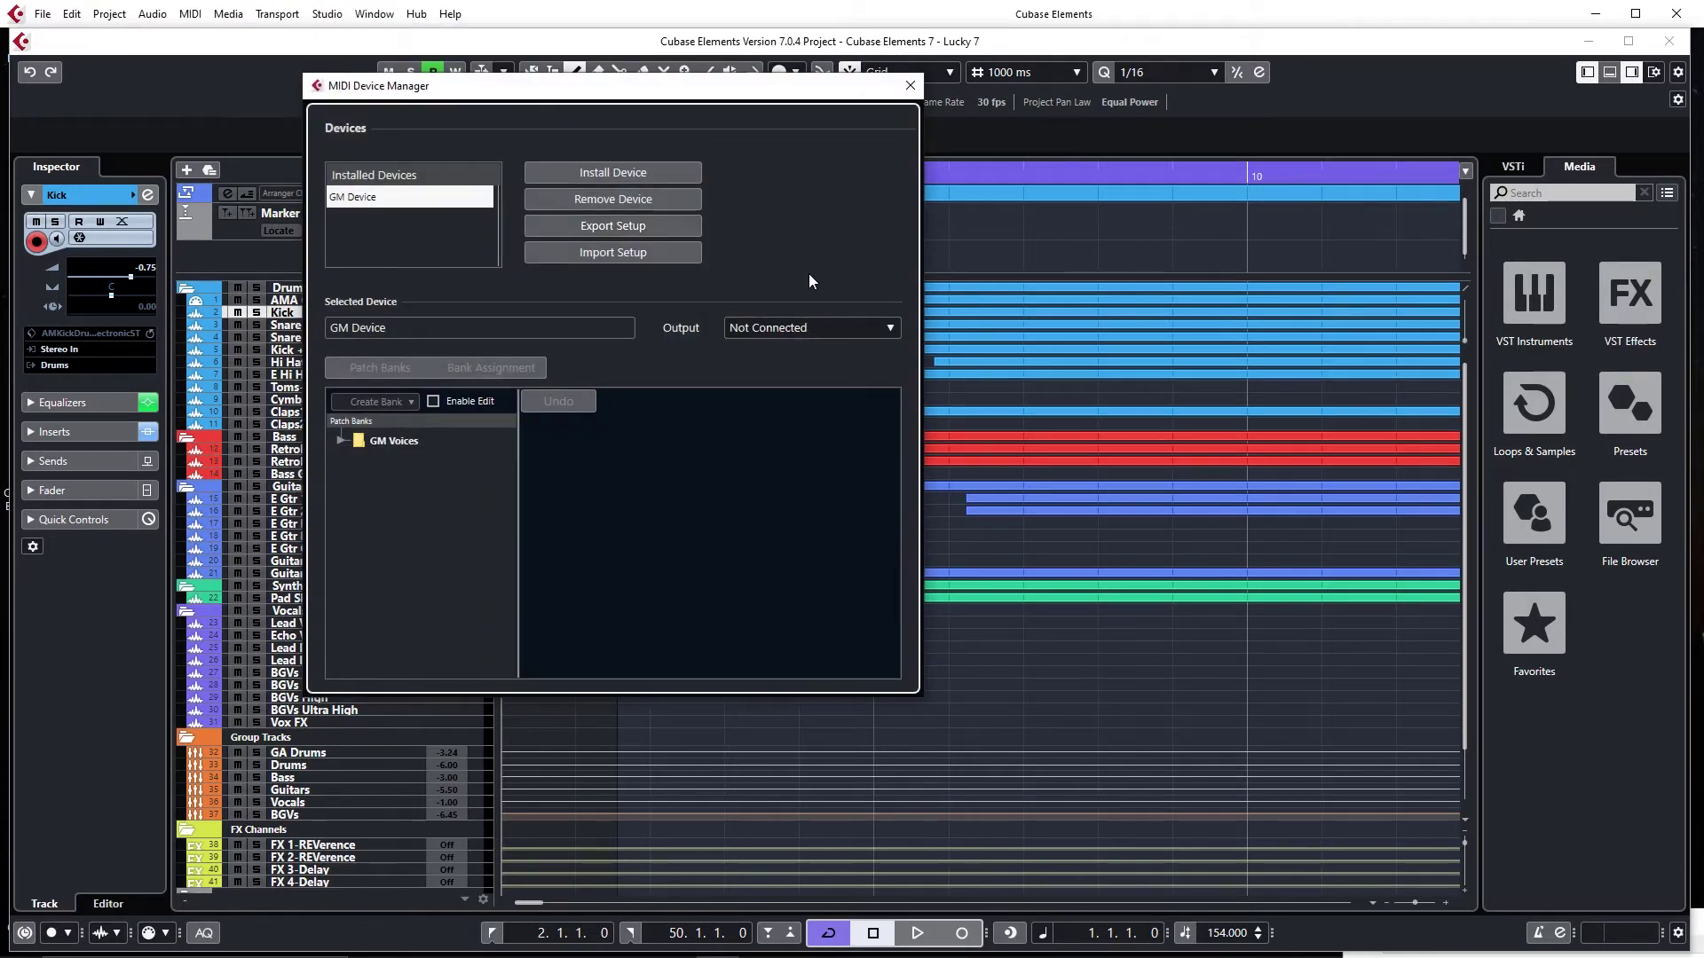
pyautogui.click(592, 259)
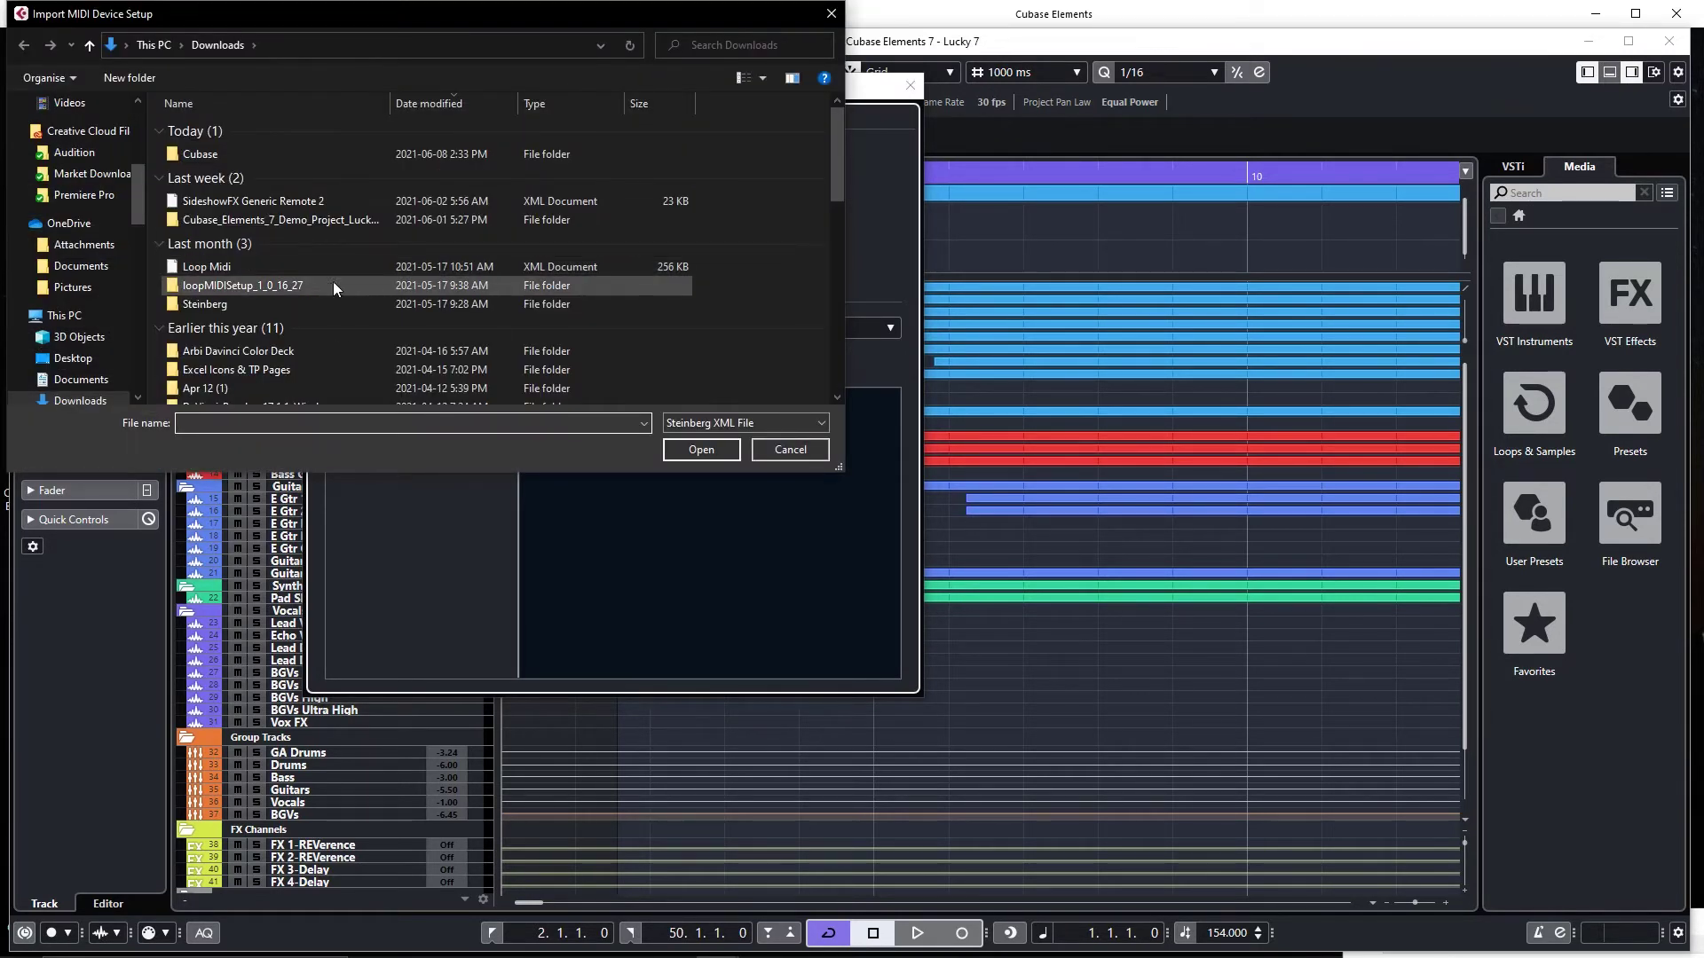
pyautogui.doubleClick(252, 154)
pyautogui.doubleClick(245, 132)
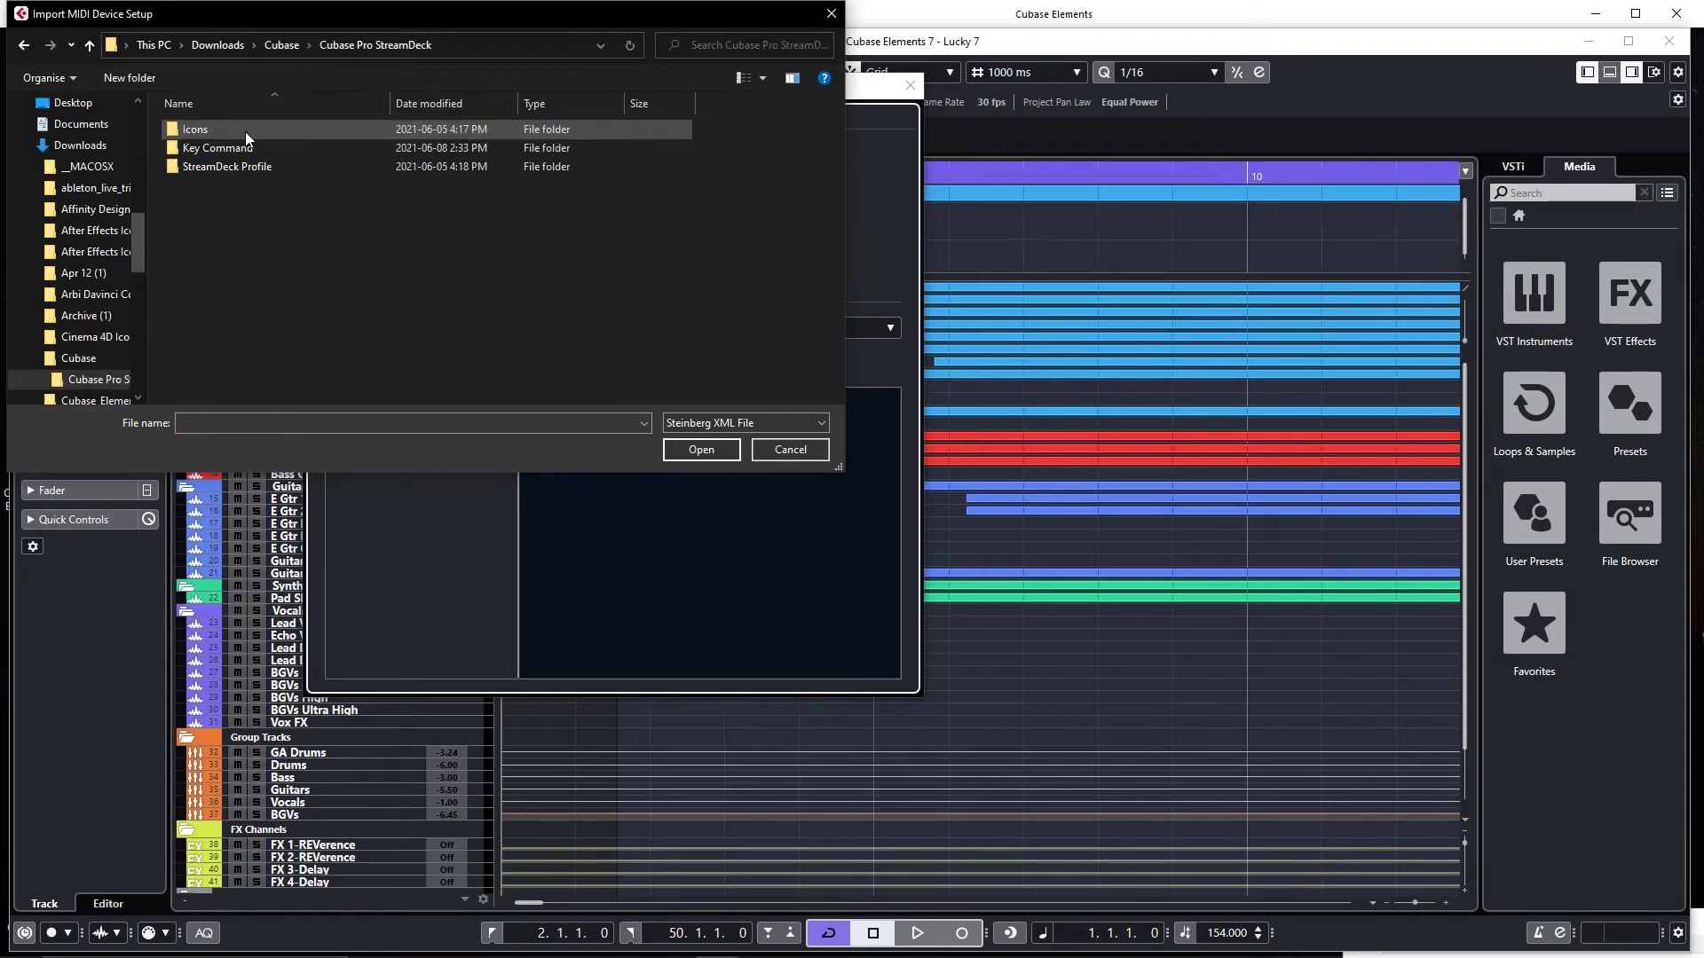
pyautogui.doubleClick(253, 146)
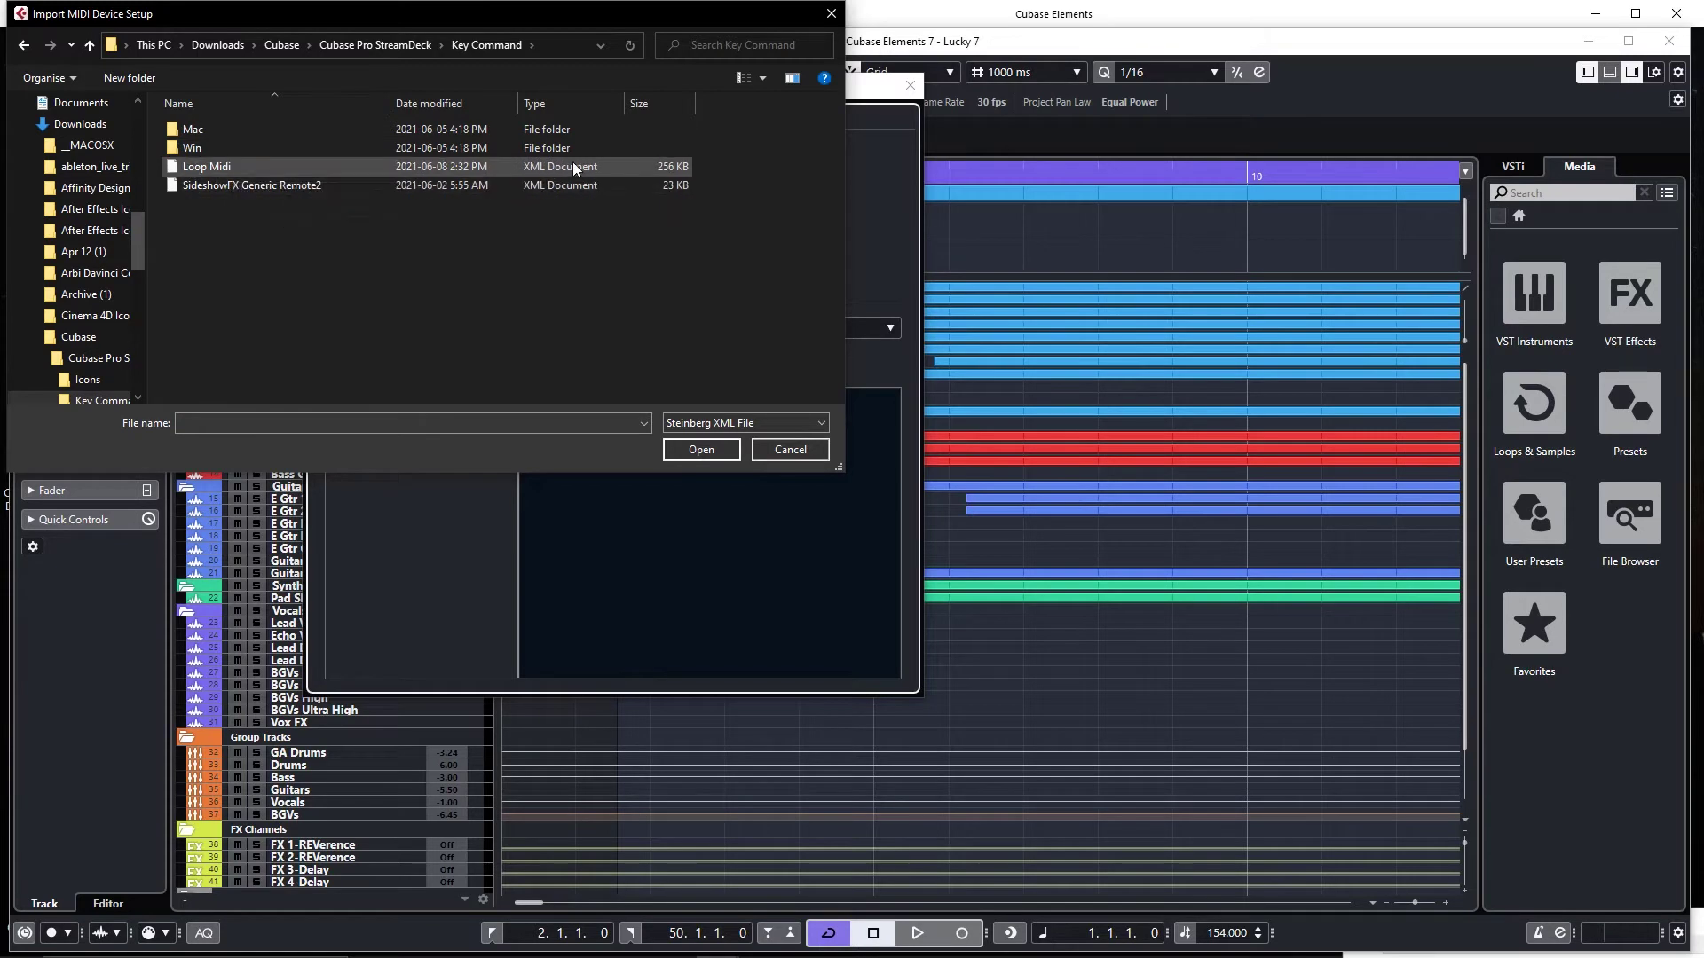
pyautogui.doubleClick(294, 167)
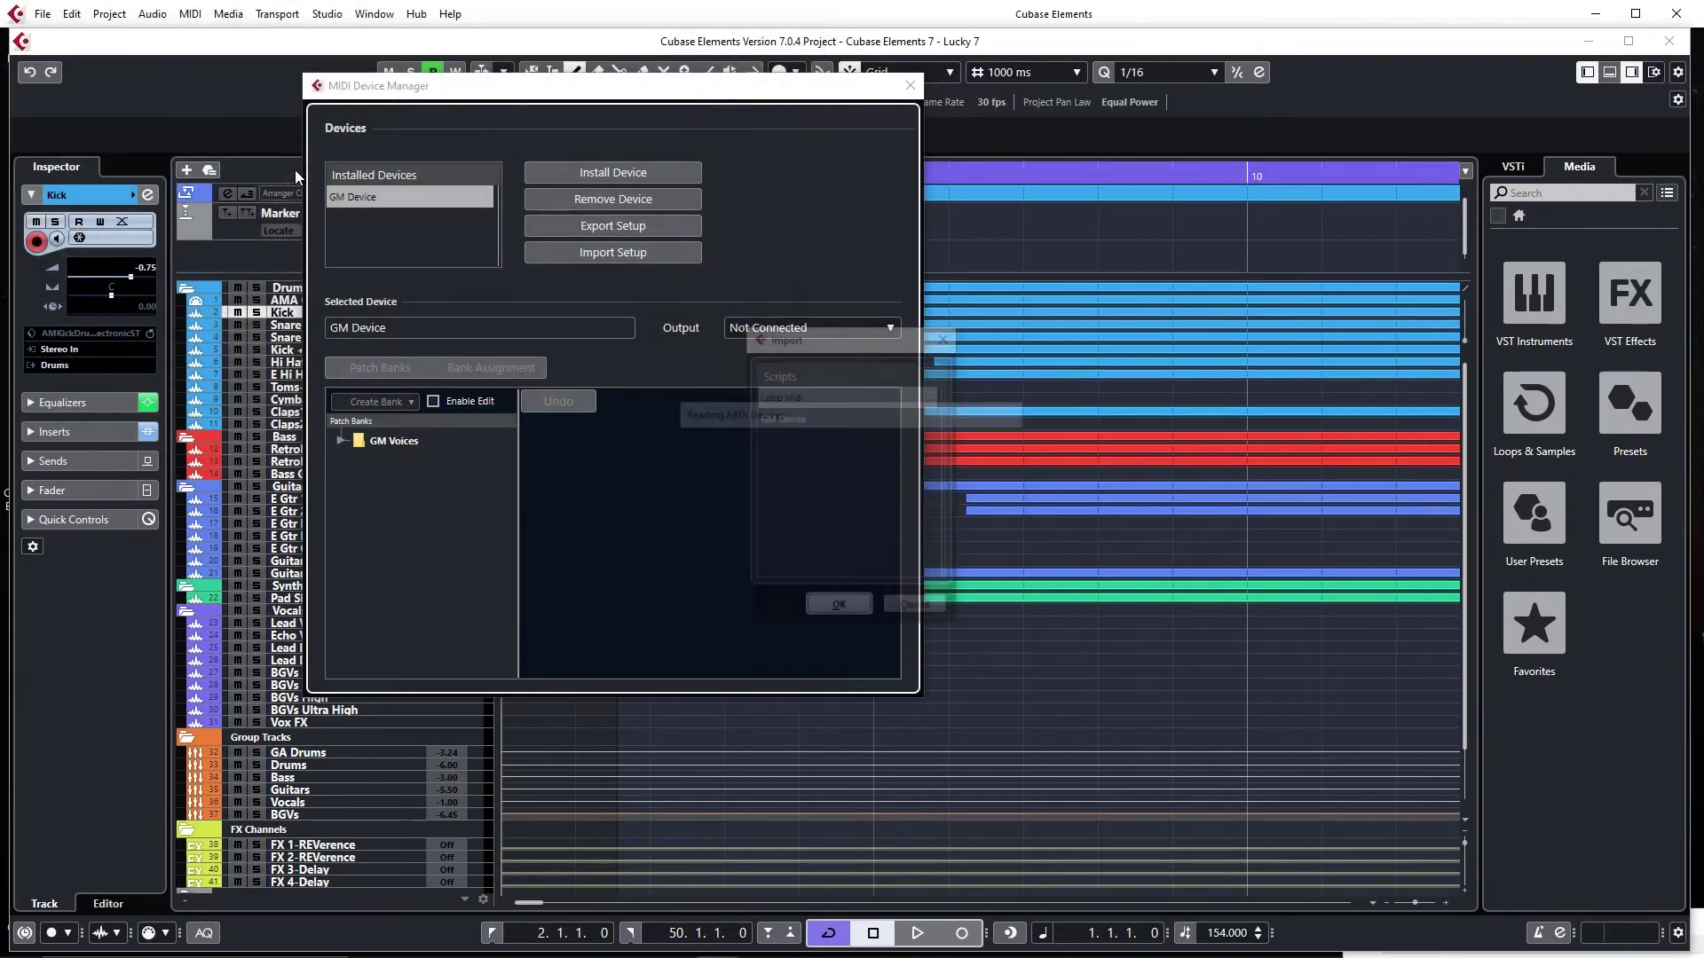
pyautogui.click(839, 609)
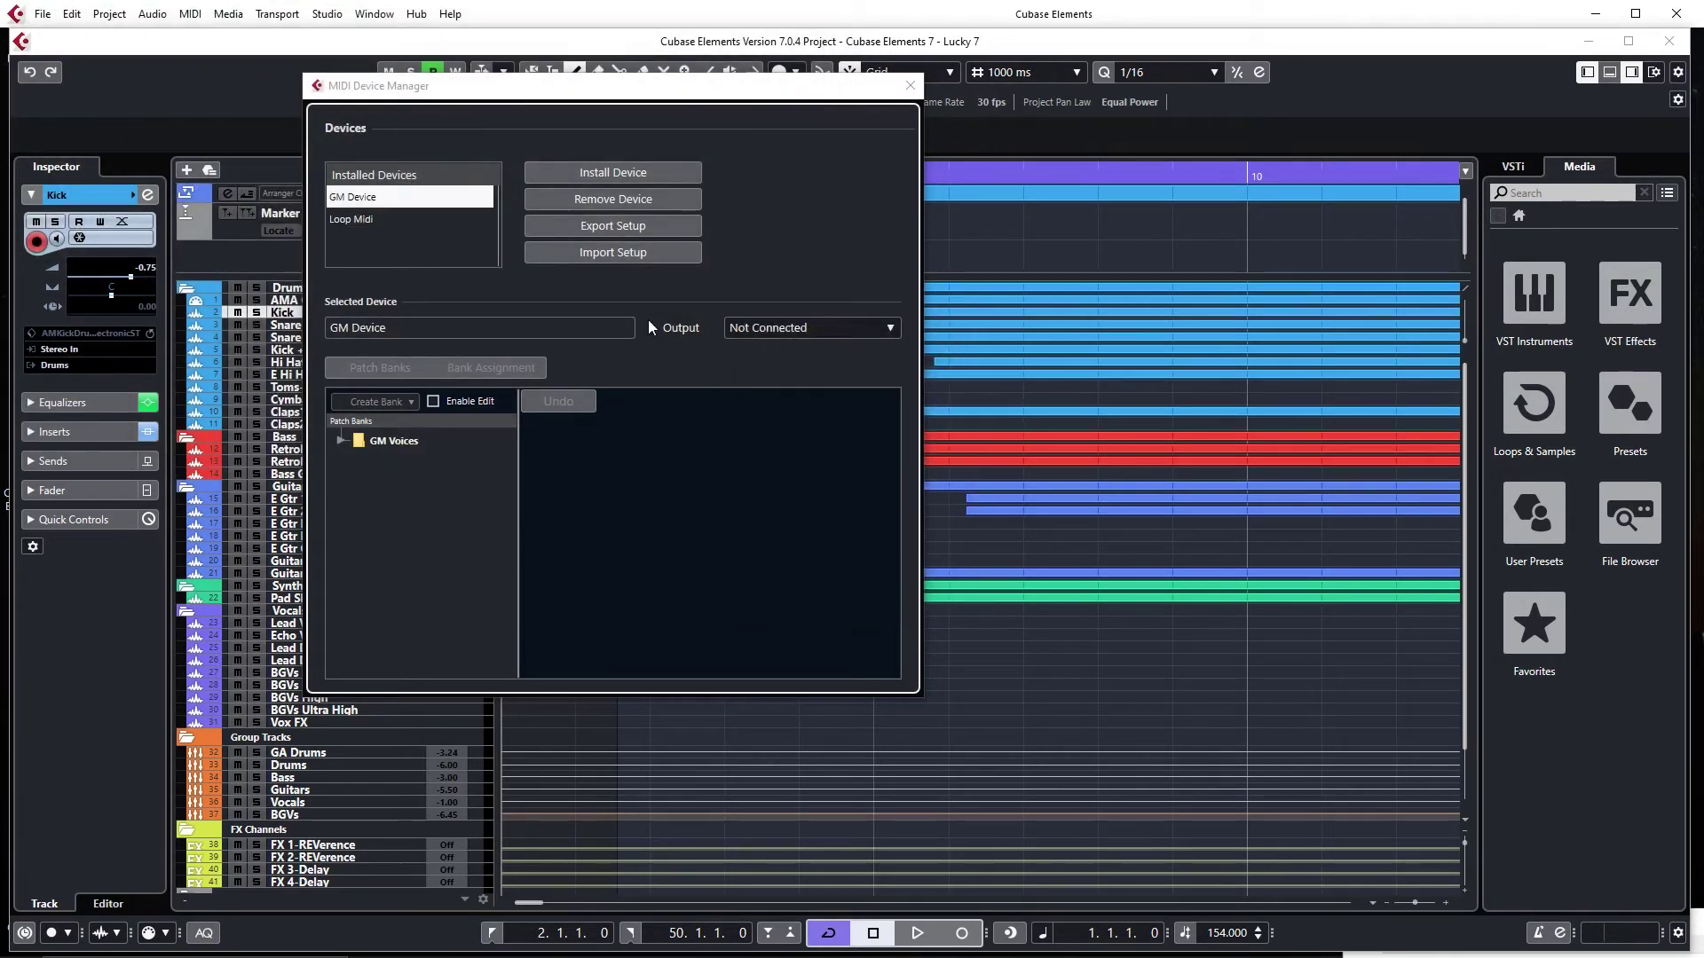
# Route the Loop Midi device's output to Daw2StreamDeck and close the MIDI Device Manager.
pyautogui.click(377, 219)
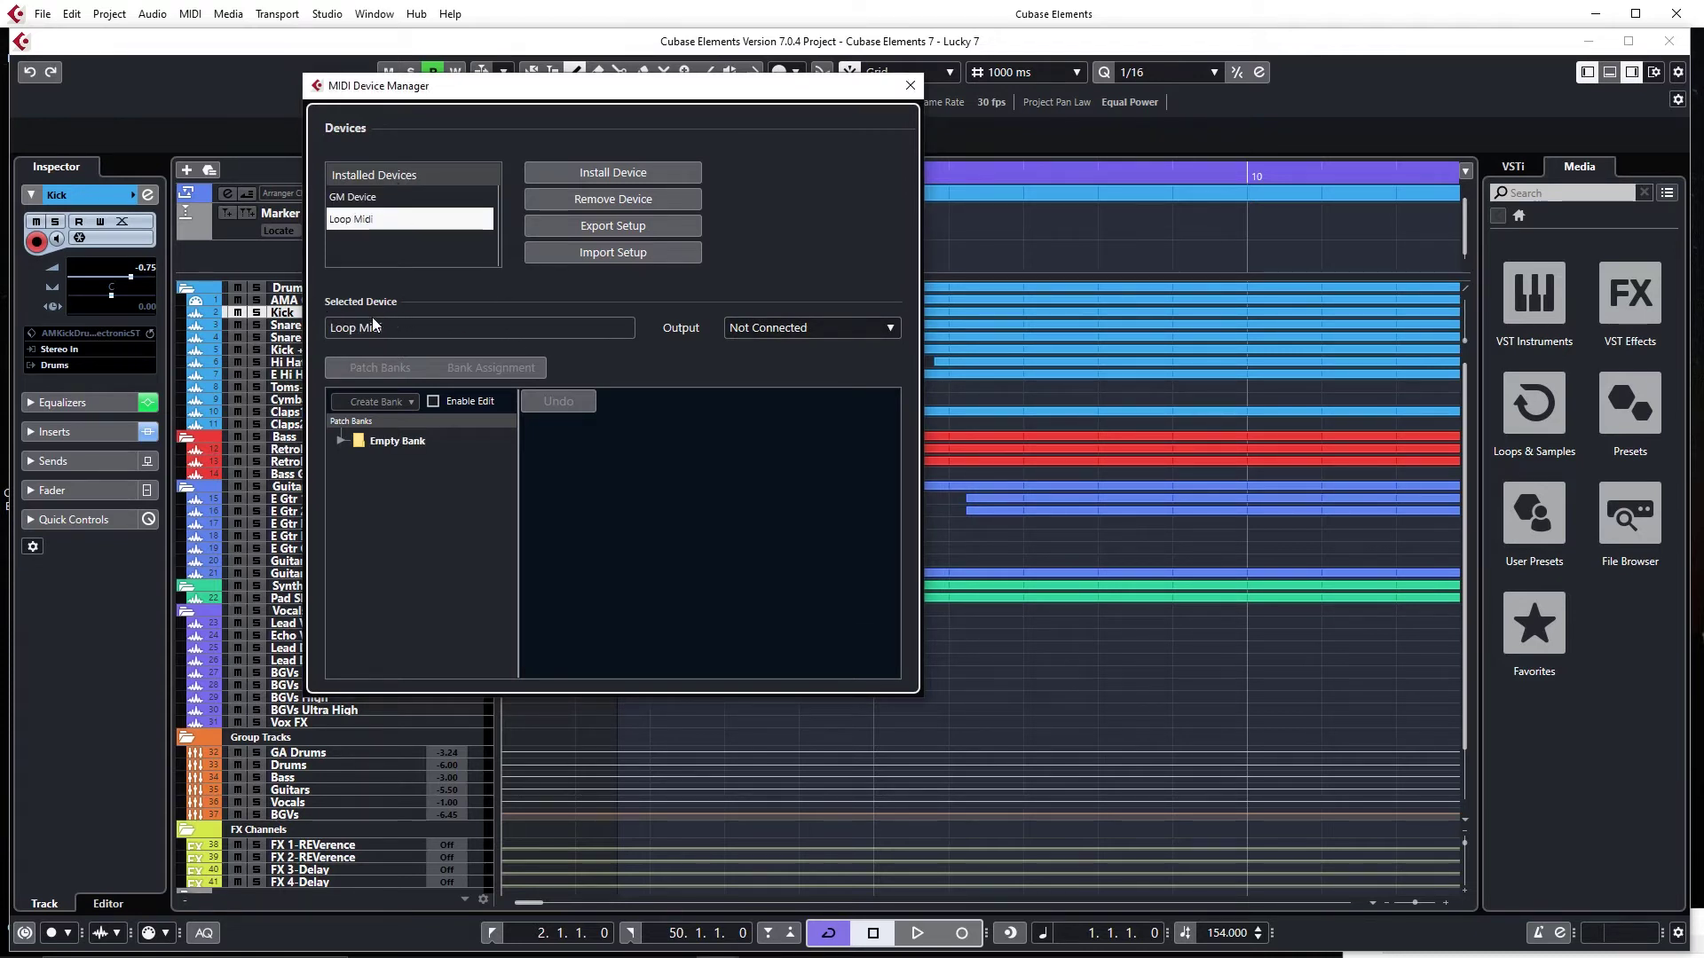
pyautogui.click(758, 327)
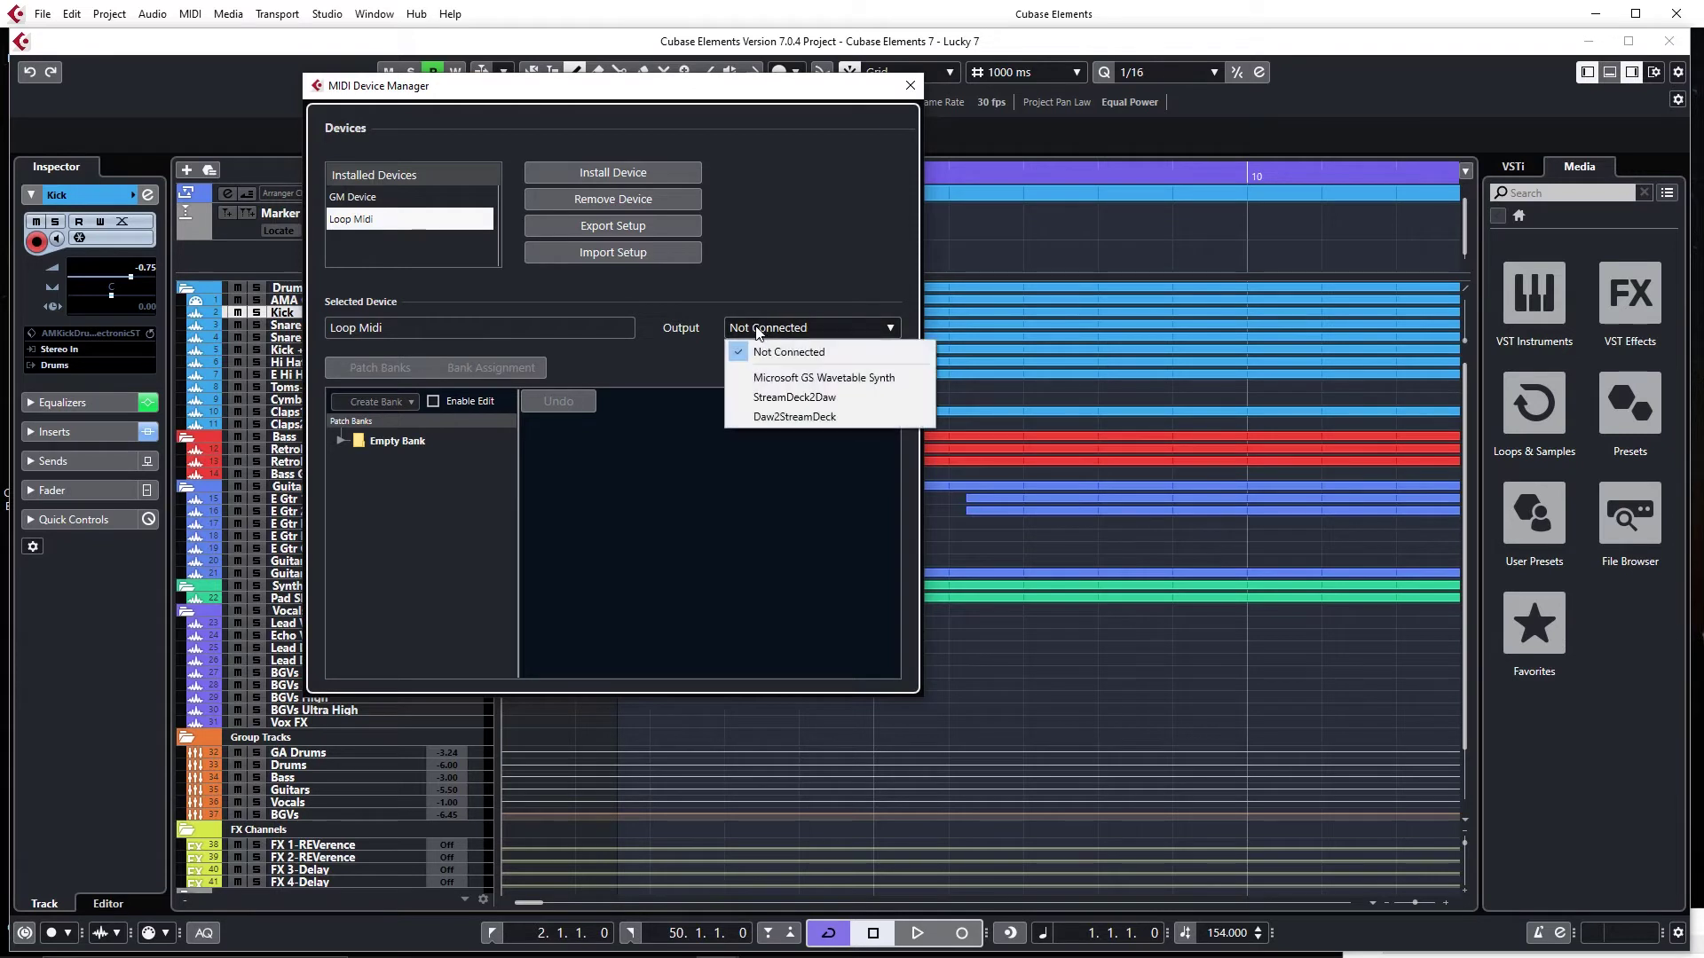
pyautogui.click(817, 417)
pyautogui.press('Escape')
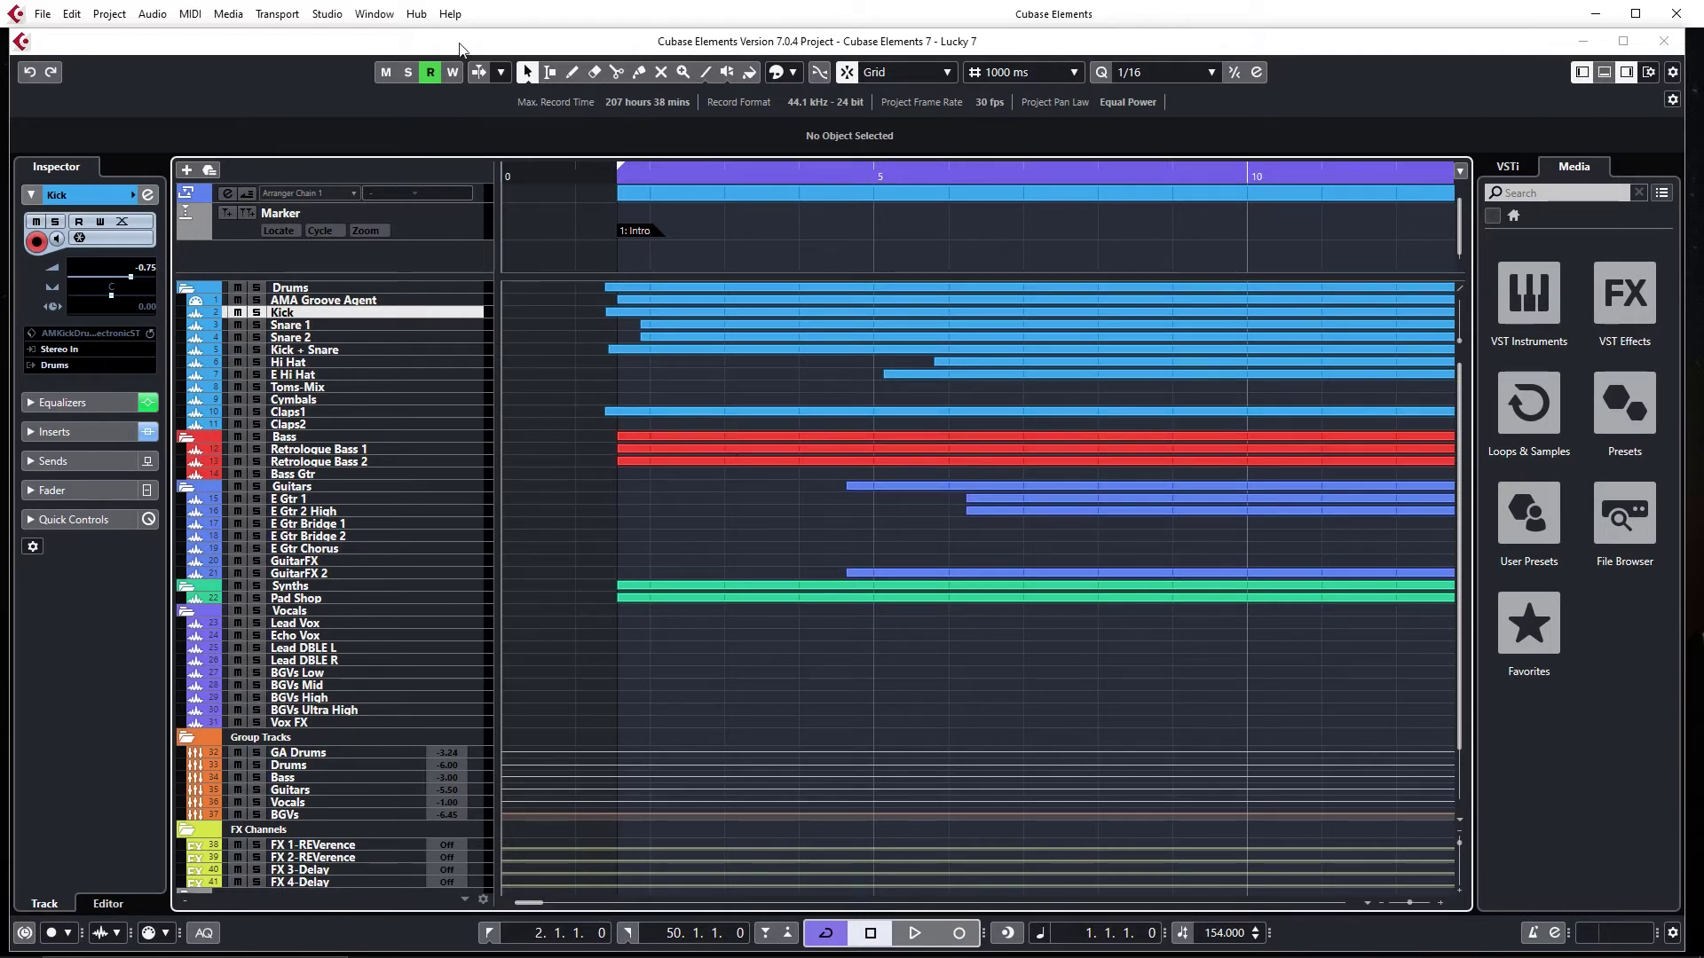
# Open Studio Setup on the MIDI Port Setup page listing the StreamDeck2Daw and Daw2StreamDeck ports.
pyautogui.click(327, 14)
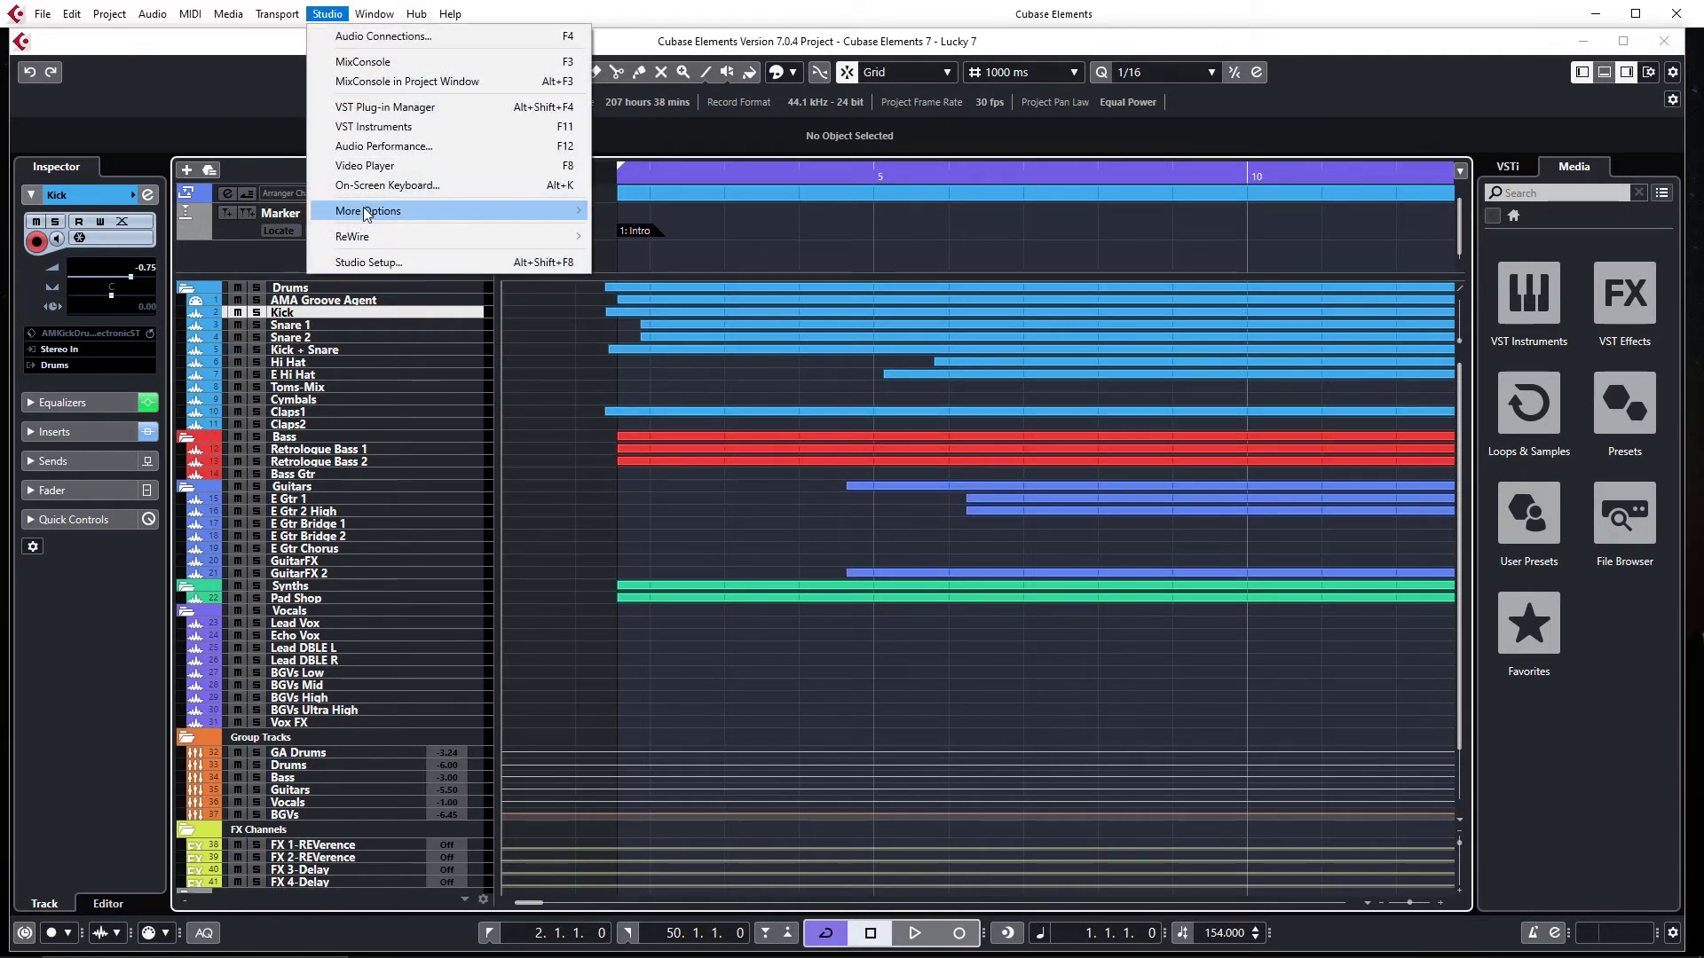
pyautogui.click(368, 262)
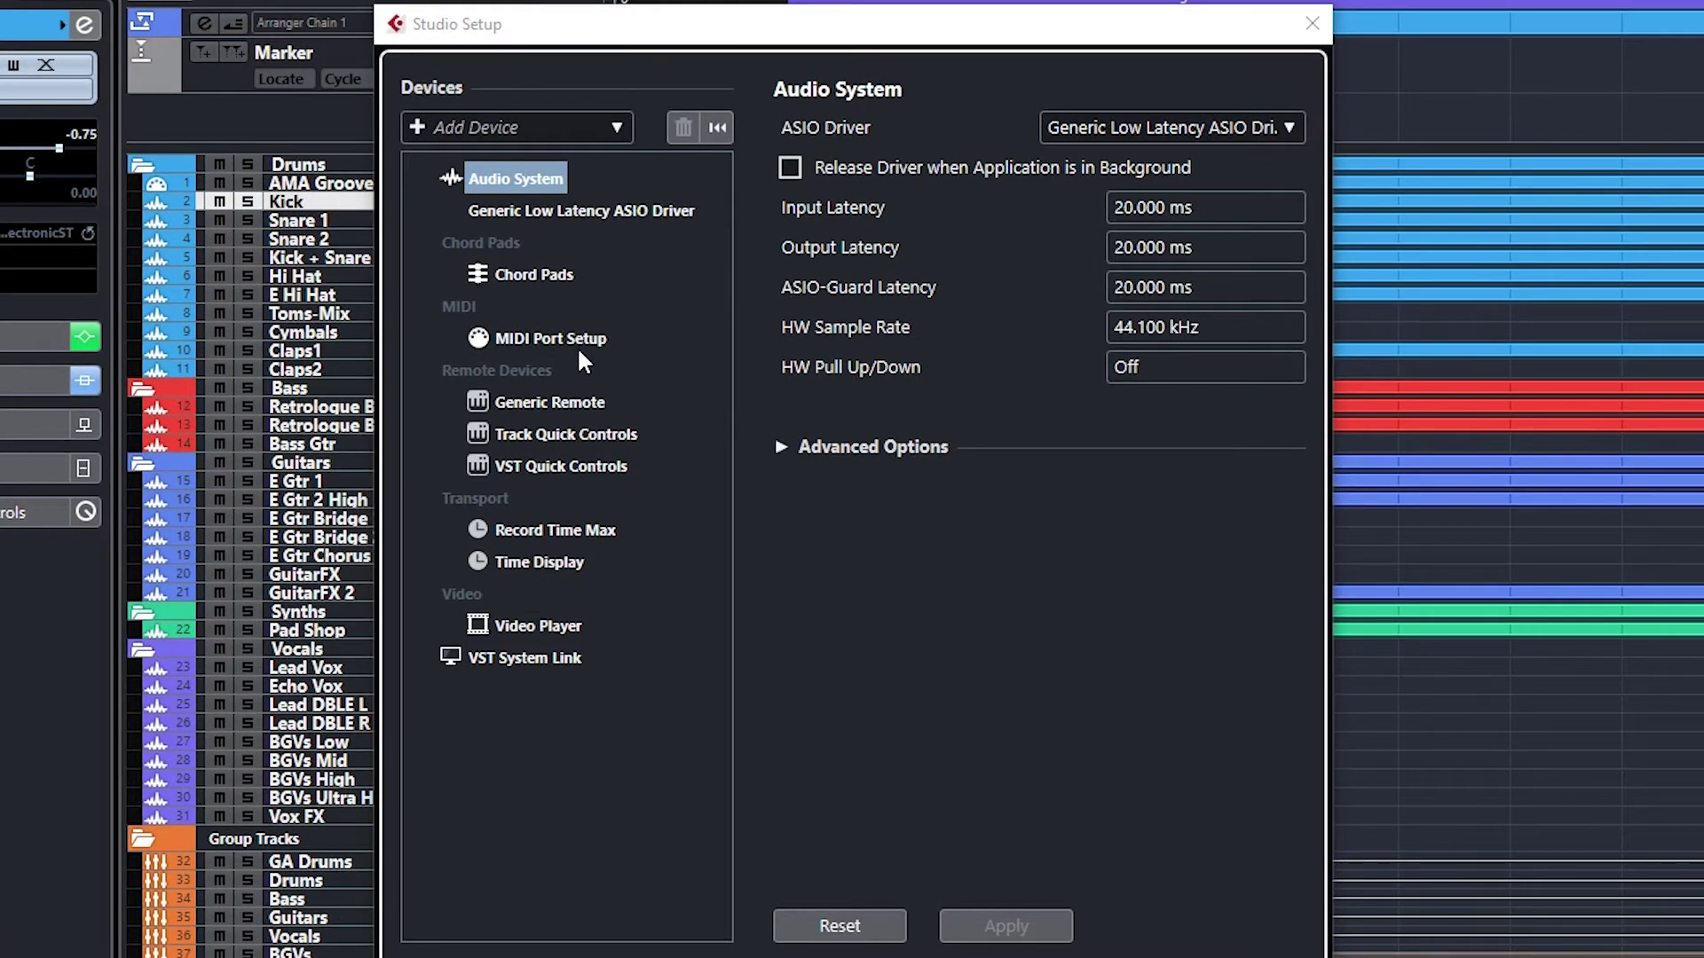
pyautogui.click(579, 349)
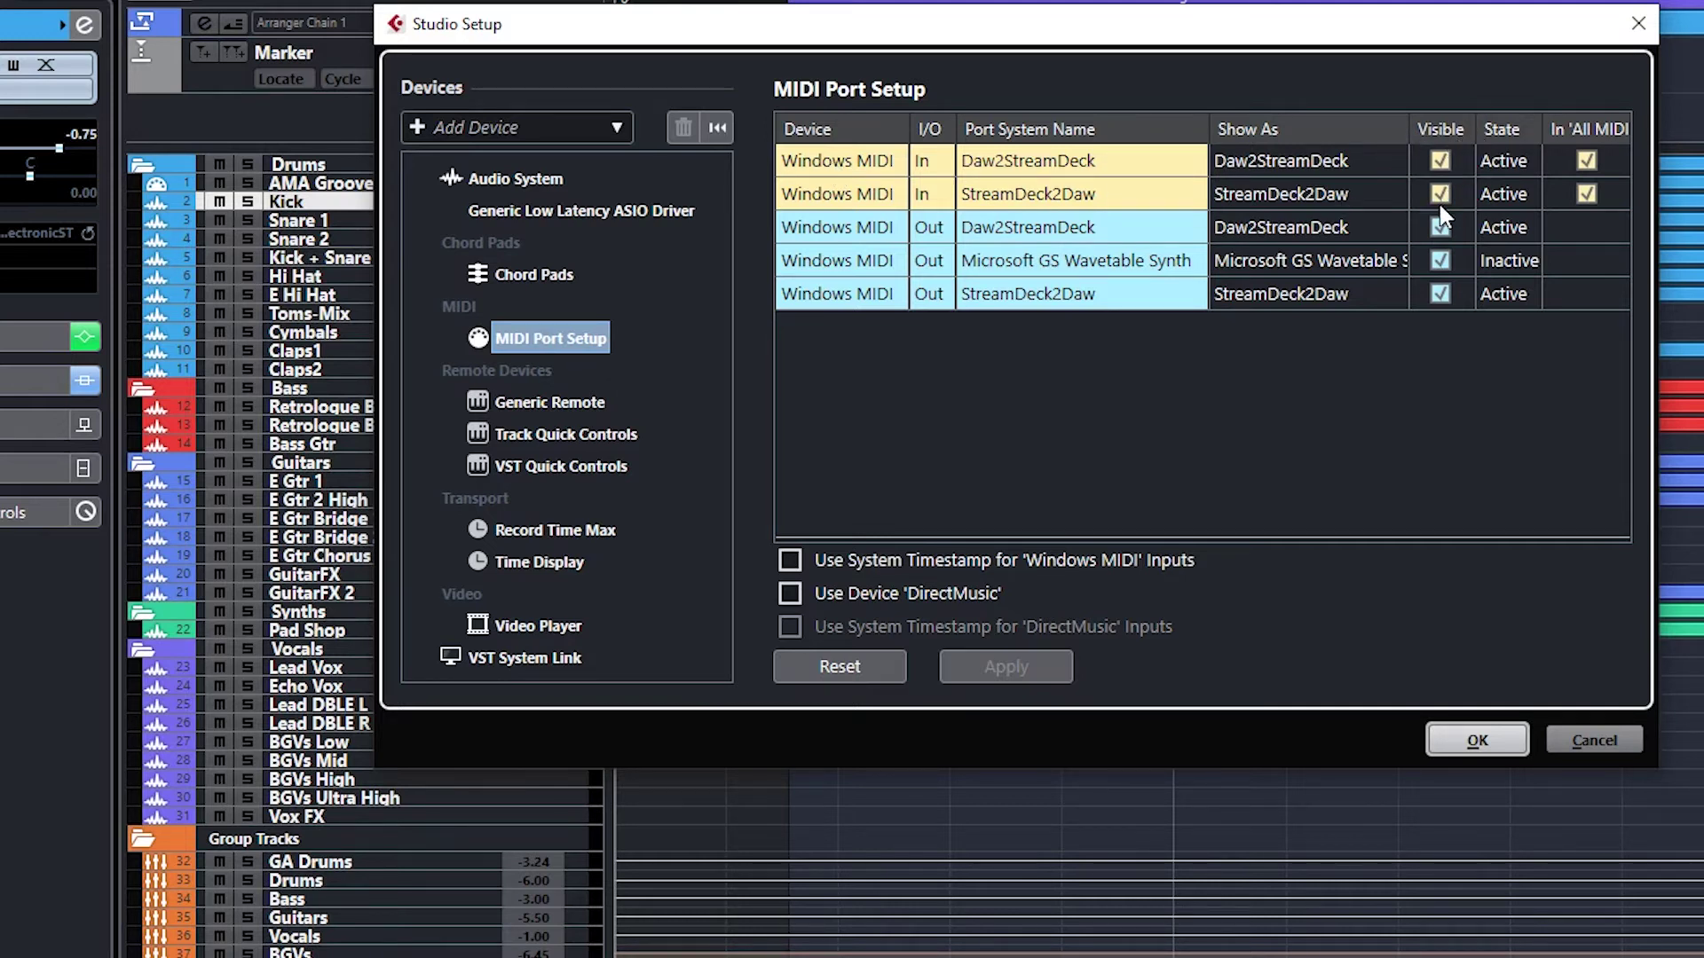
# Add a Generic Remote device and import SideshowFX Generic Remote2 from Downloads › Cubase › Cubase Pro StreamDeck › Key Command.
pyautogui.click(502, 121)
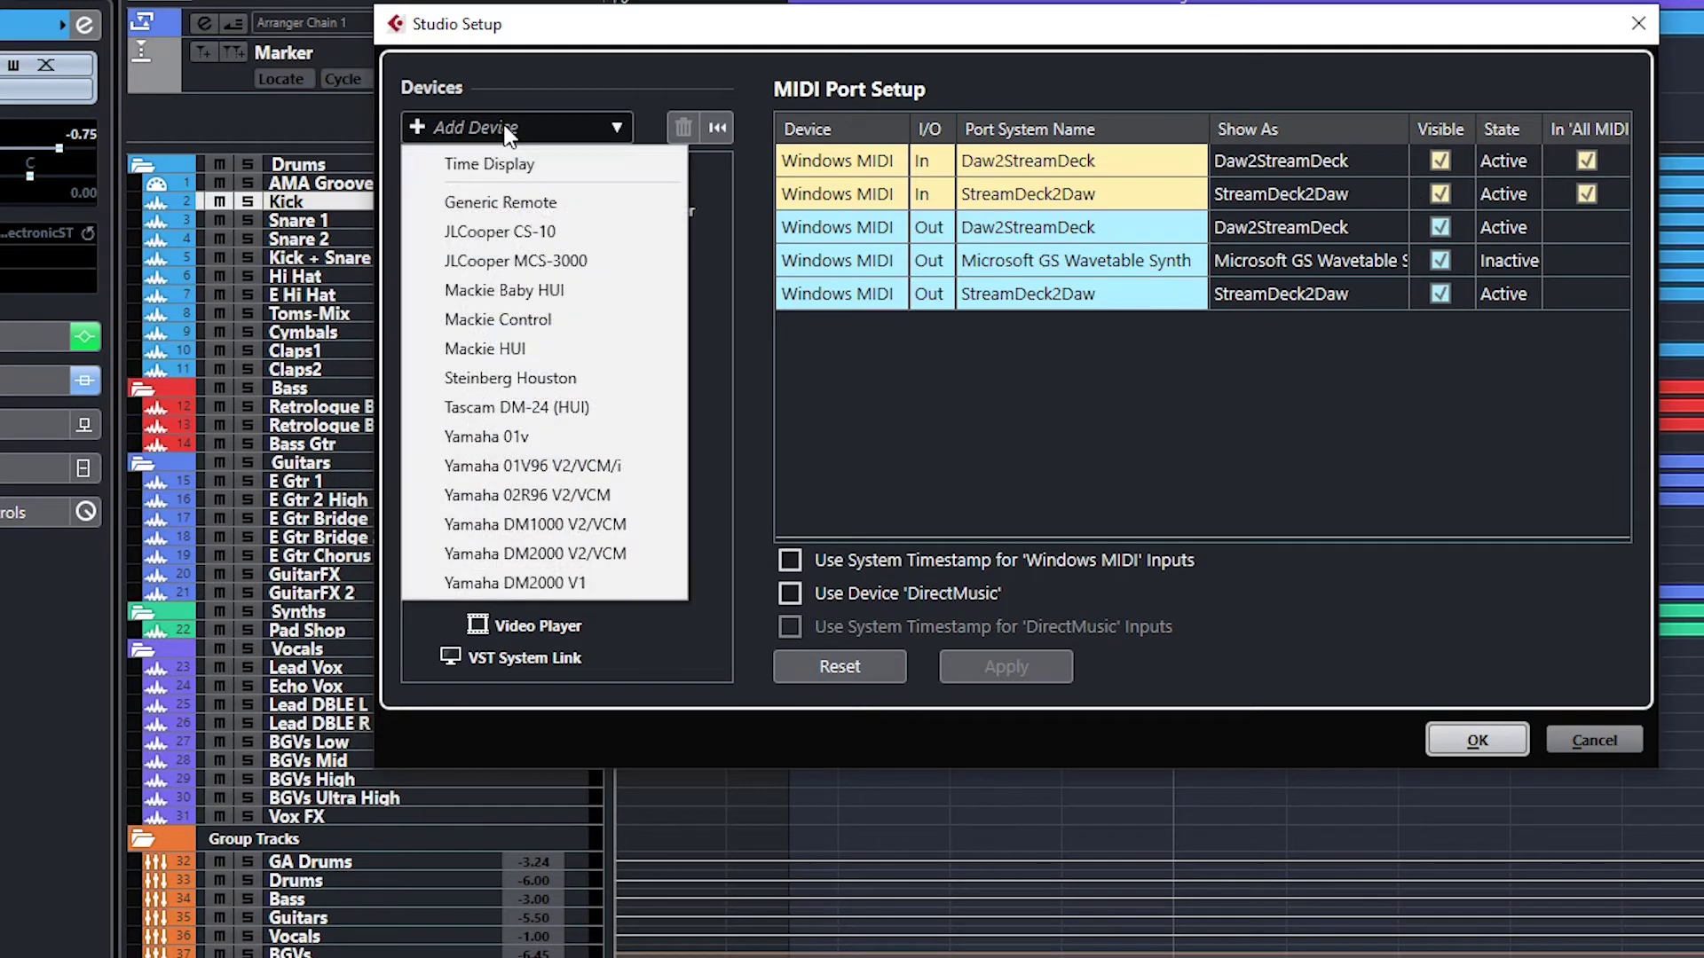
pyautogui.click(518, 193)
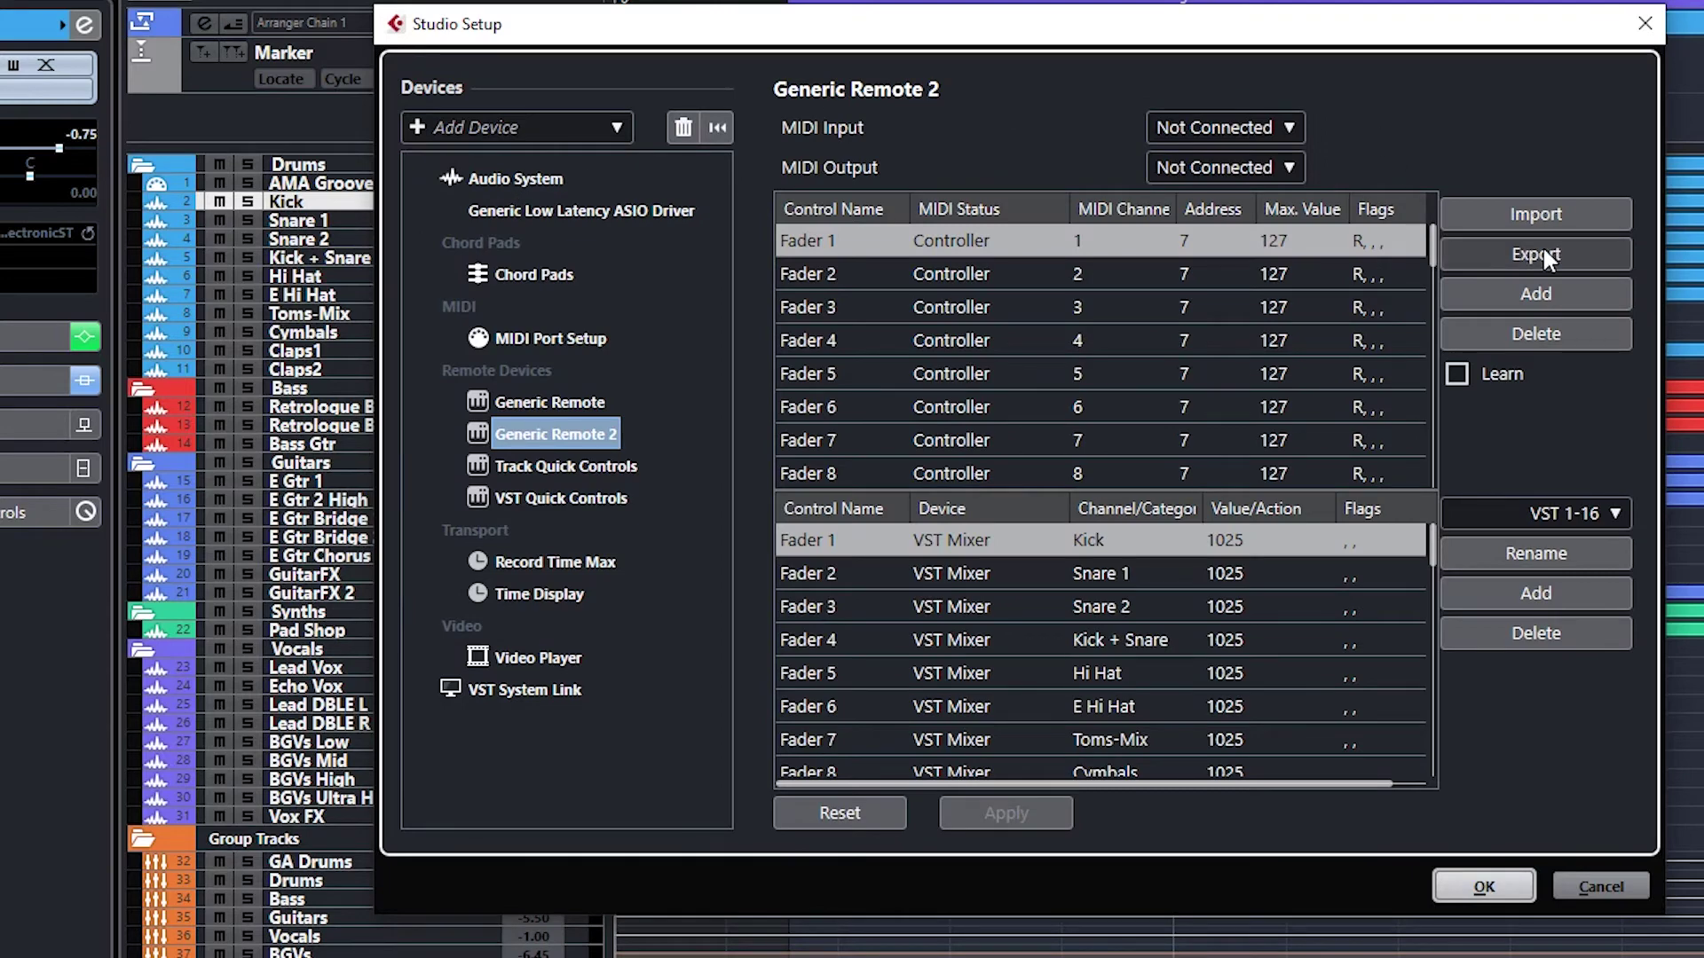
pyautogui.click(1487, 211)
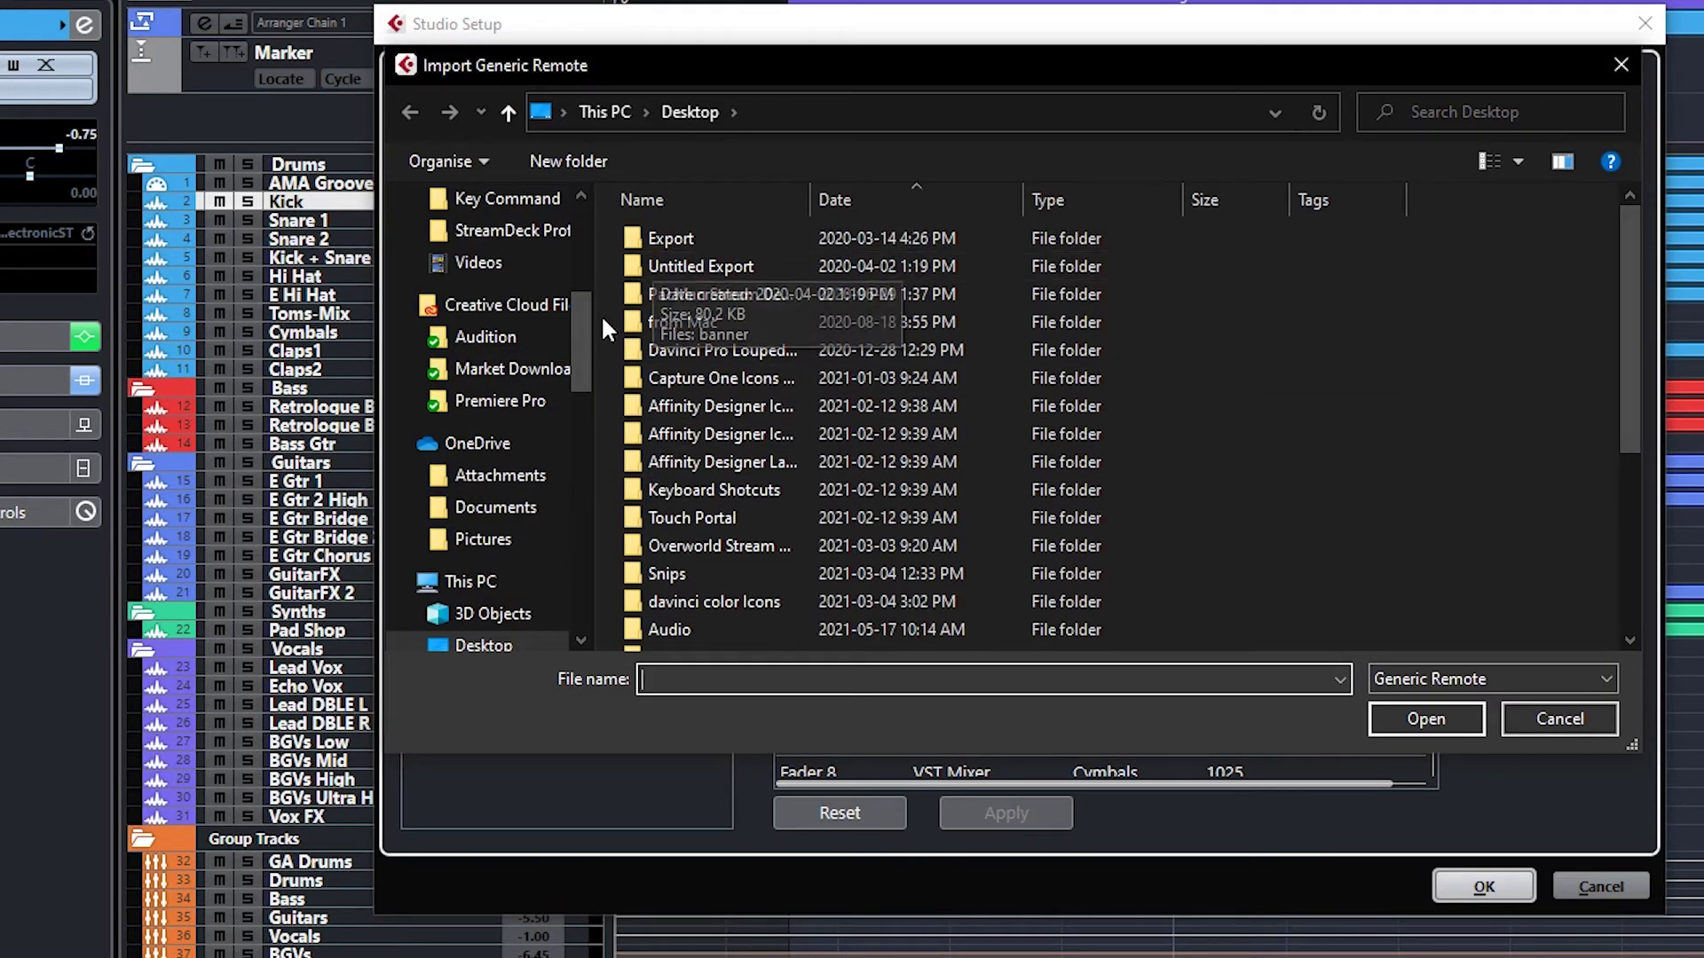
pyautogui.moveTo(589, 321); pyautogui.dragTo(589, 252)
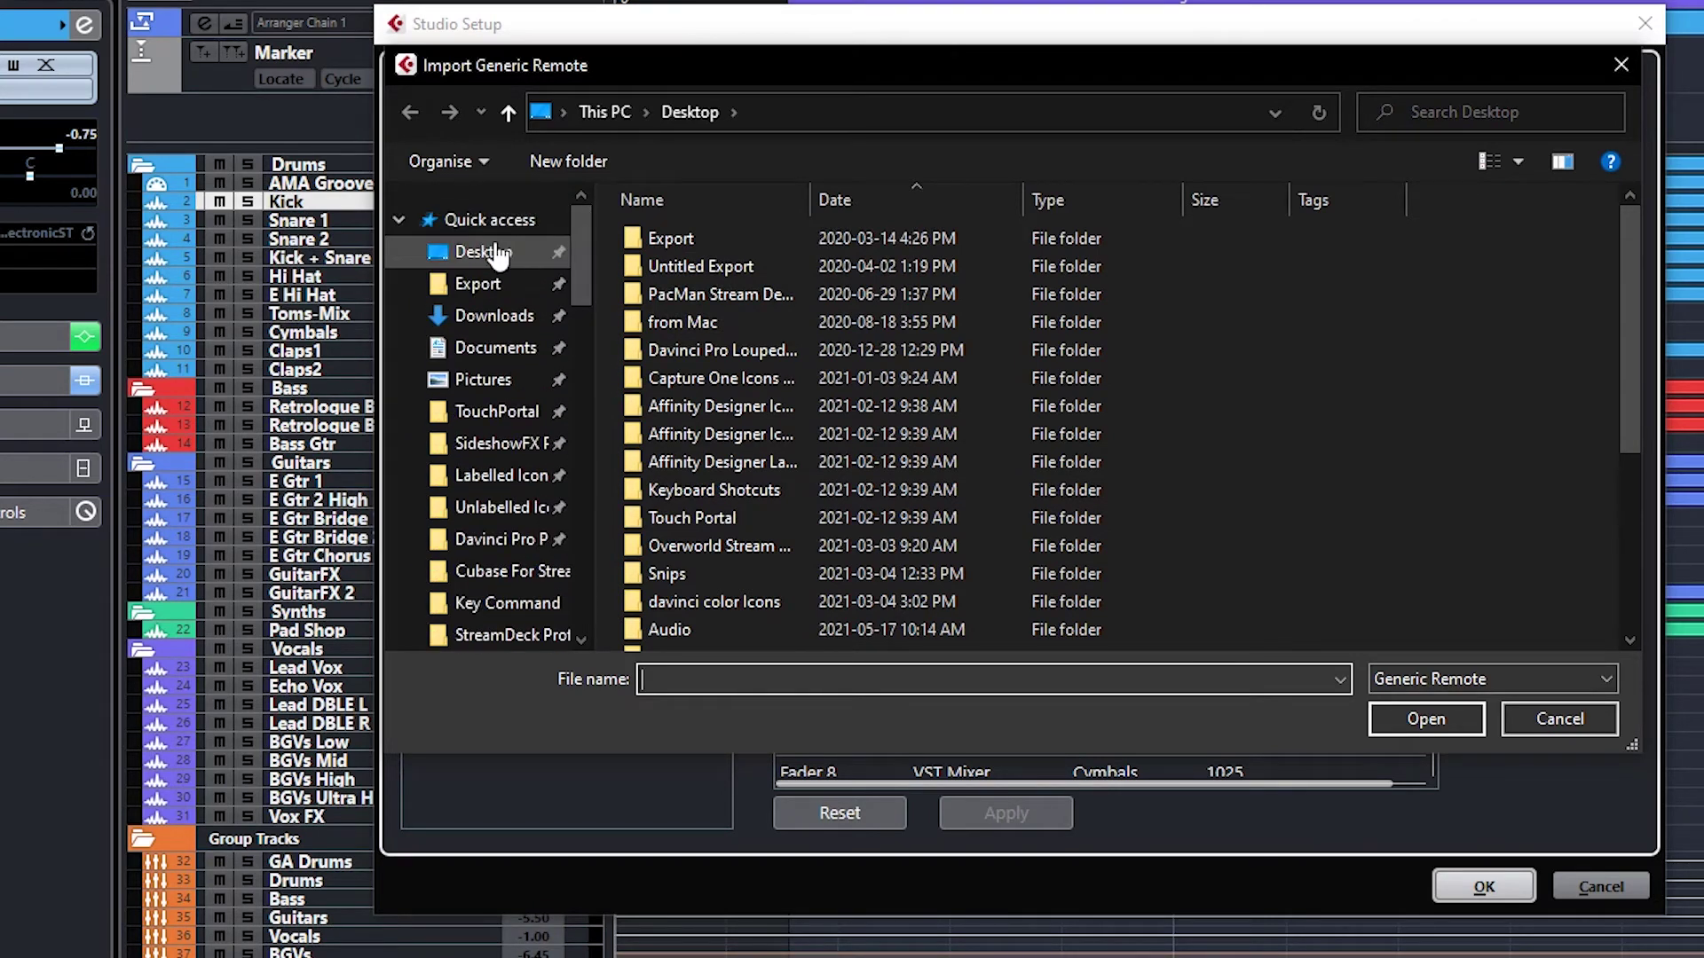
pyautogui.click(489, 317)
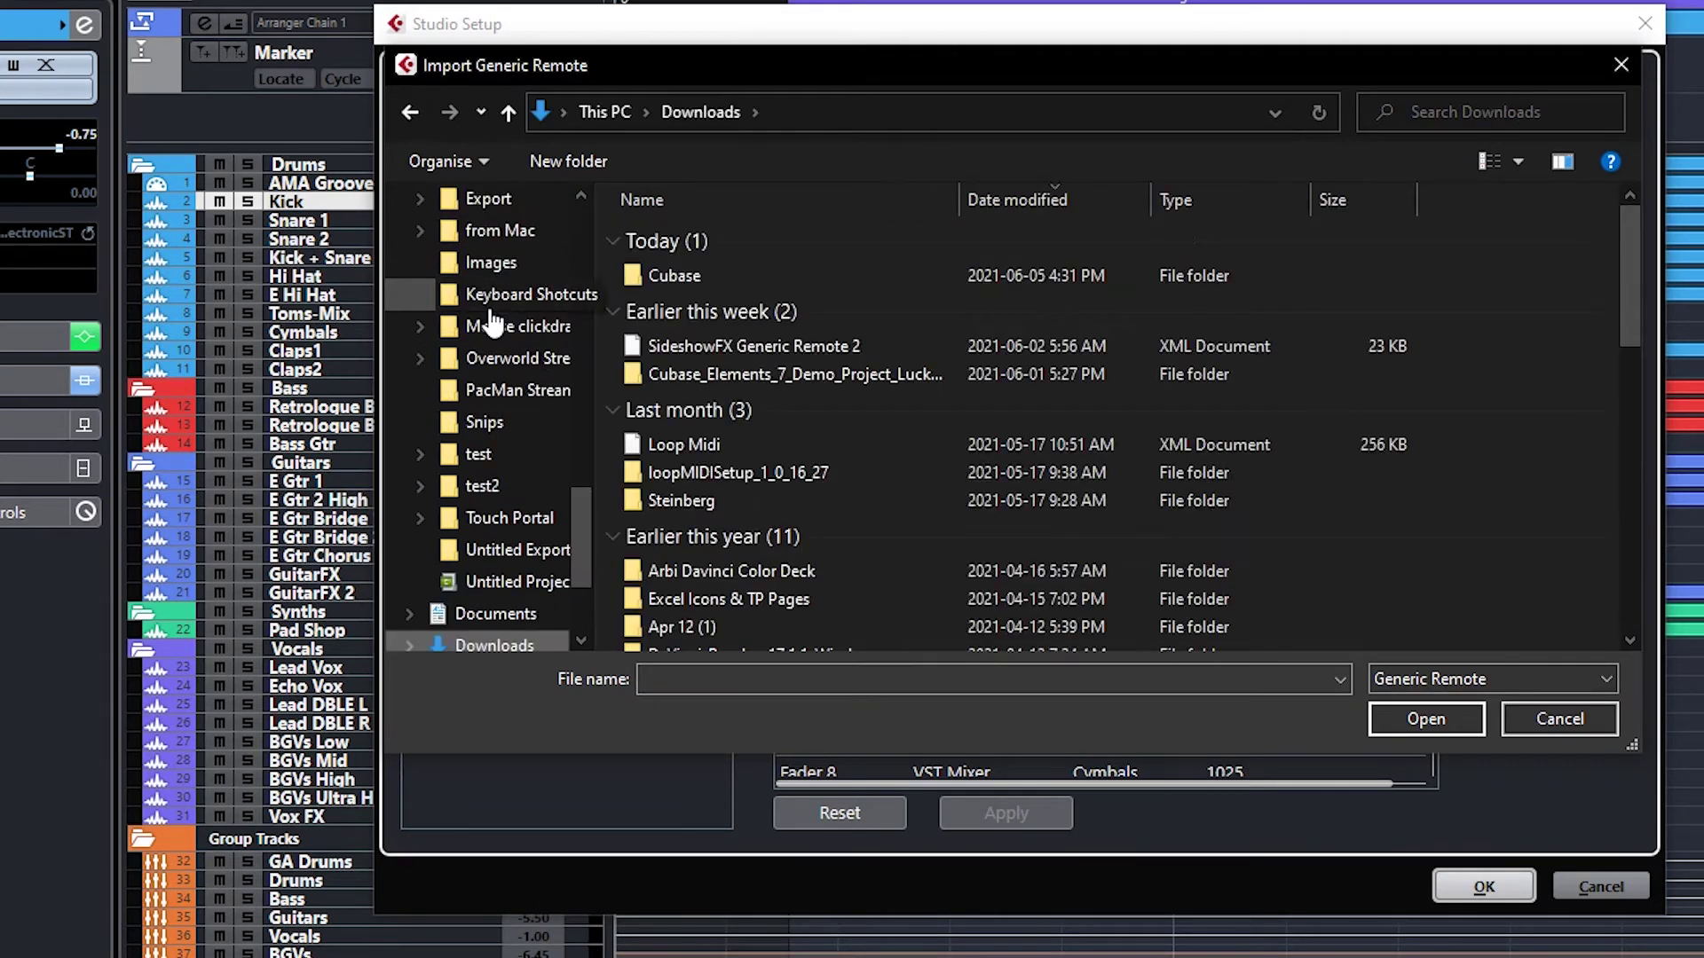
pyautogui.doubleClick(664, 270)
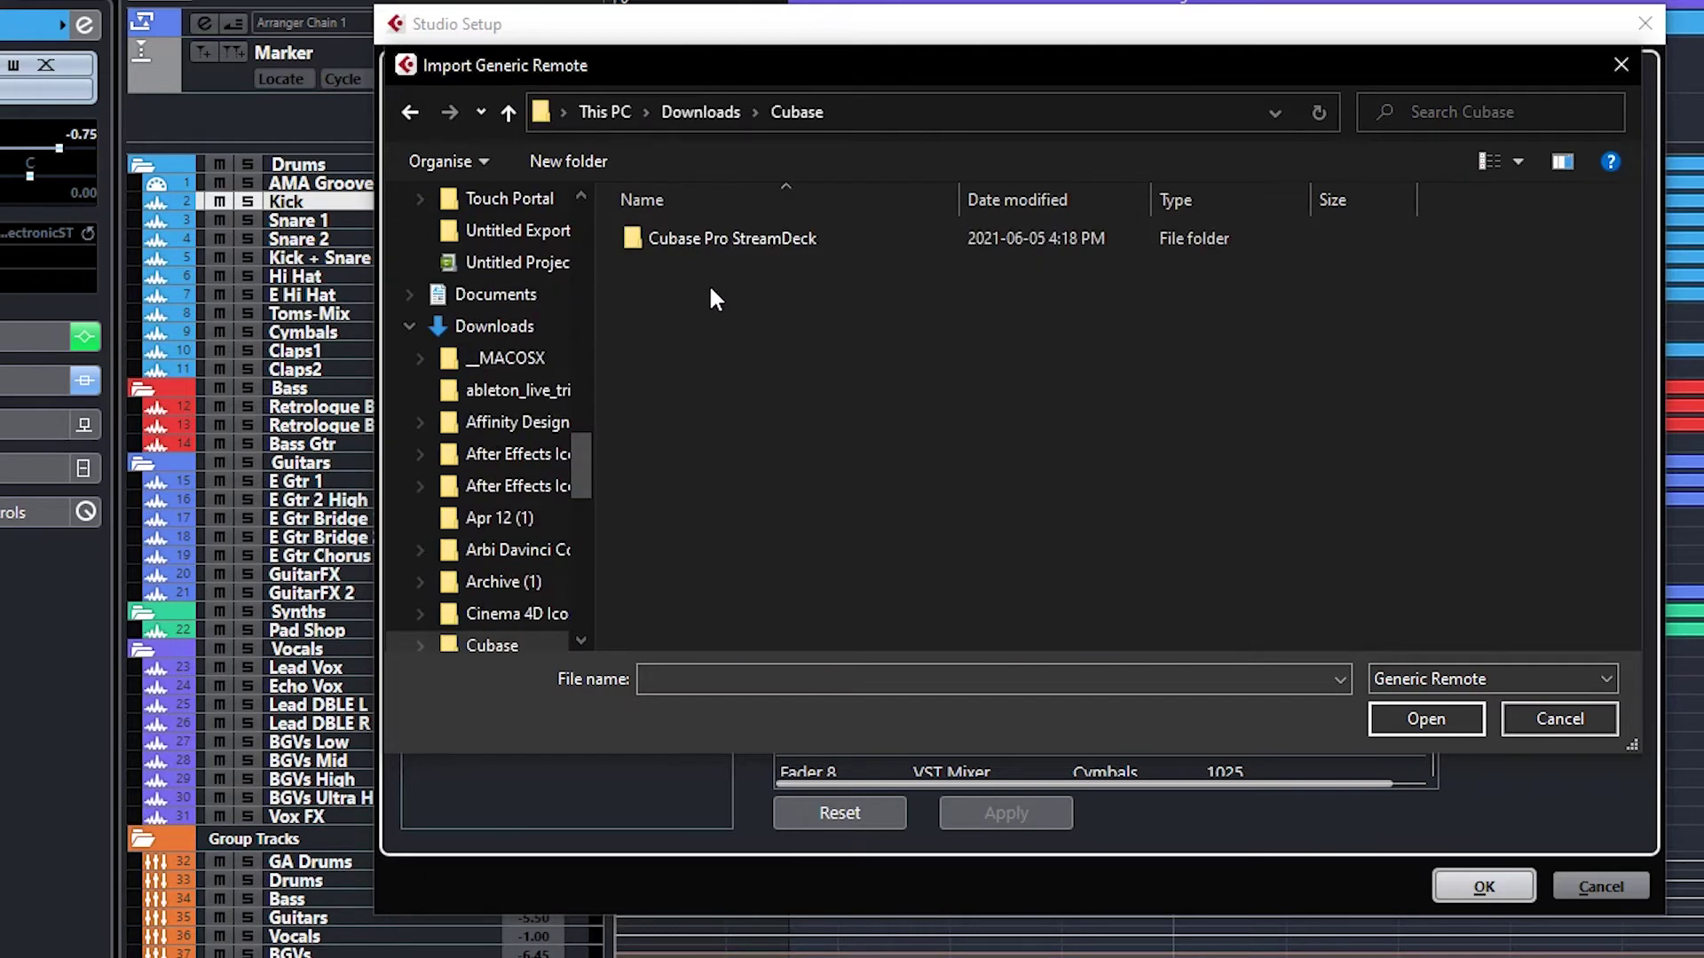
pyautogui.doubleClick(726, 237)
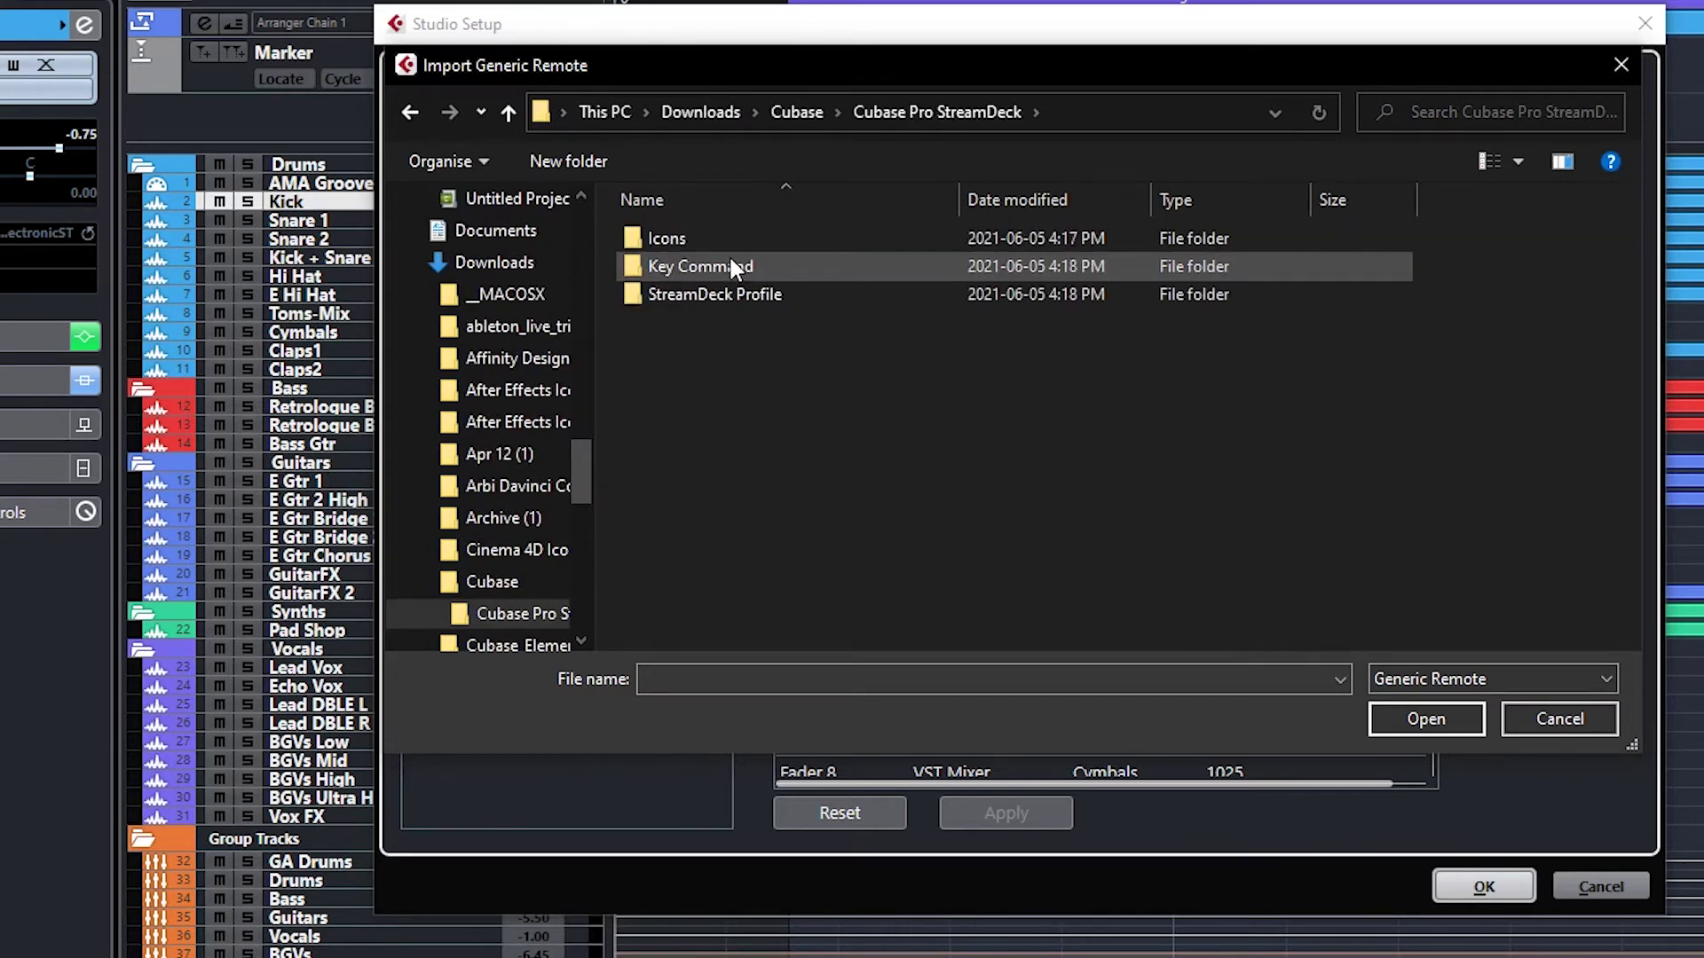
pyautogui.doubleClick(731, 264)
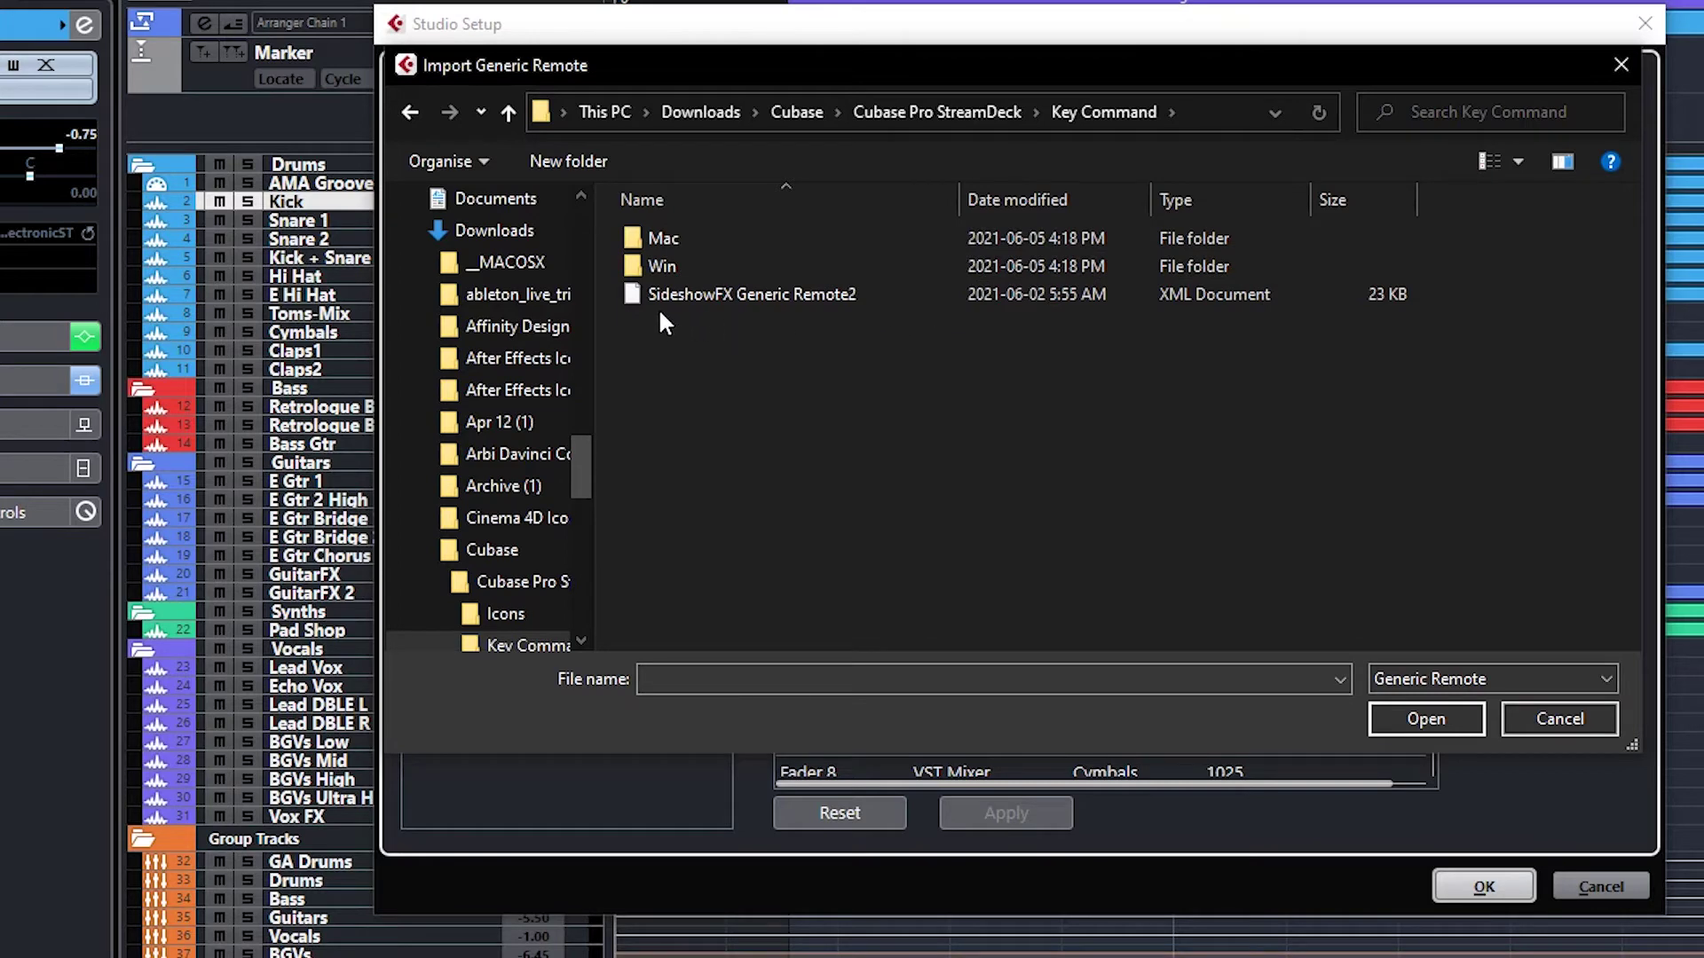
pyautogui.doubleClick(829, 293)
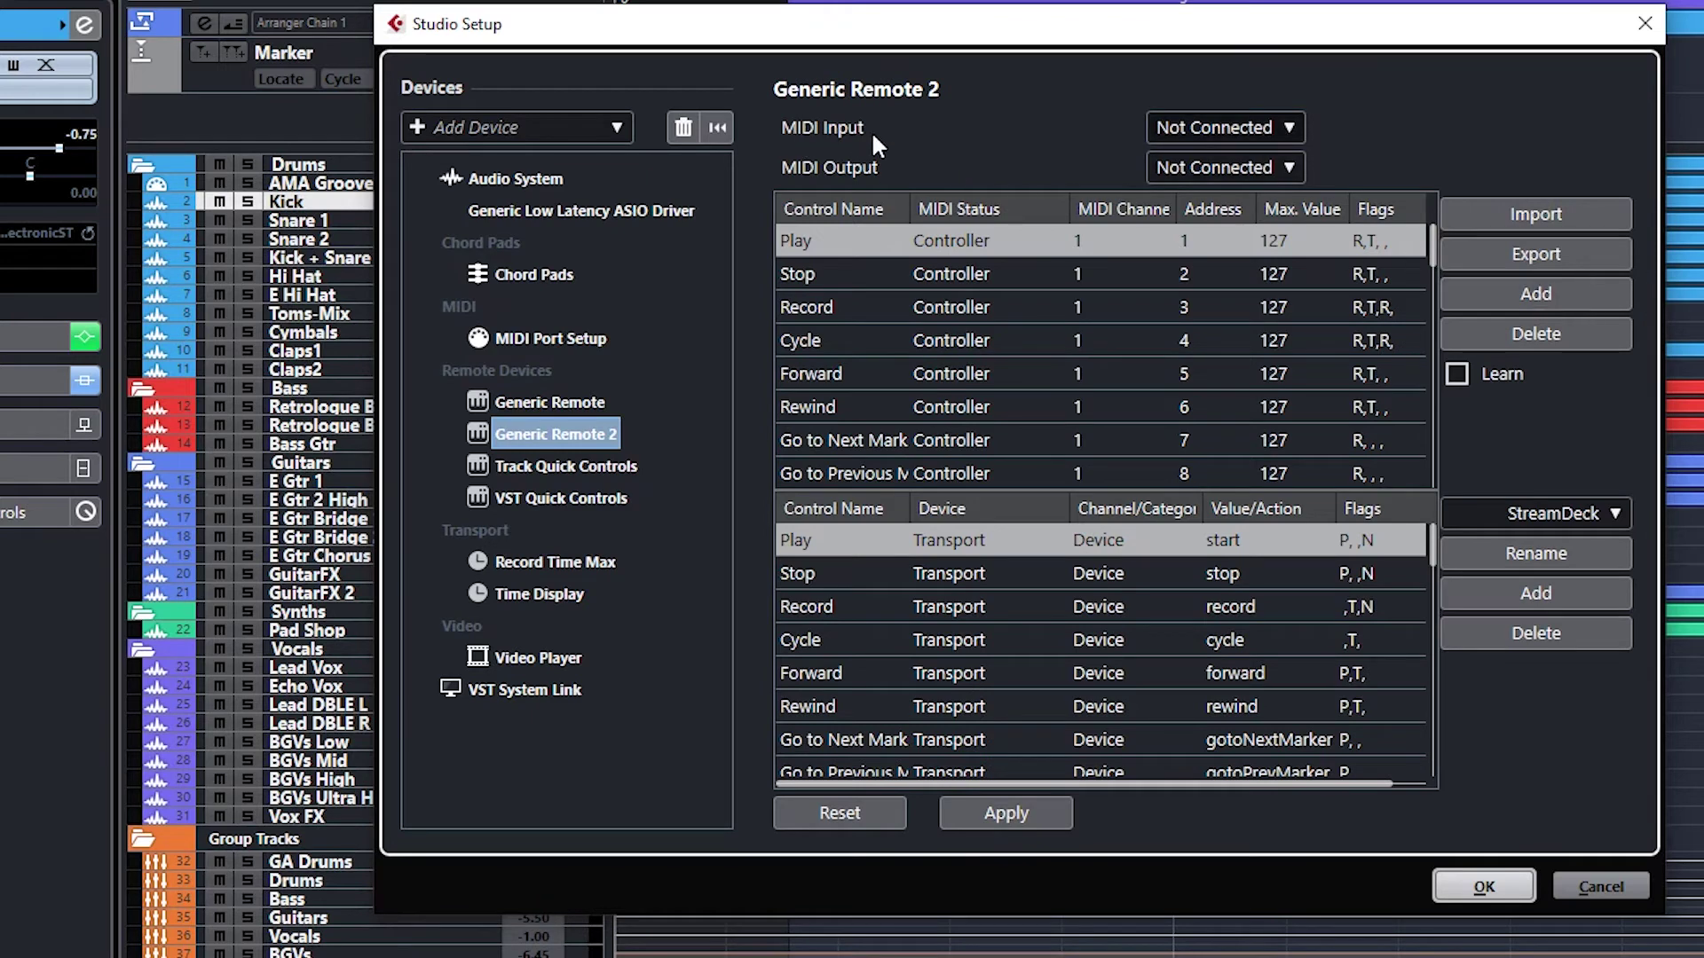
# Set Generic Remote 2's MIDI input to StreamDeck2Daw and output to Daw2StreamDeck, then apply.
pyautogui.click(1245, 129)
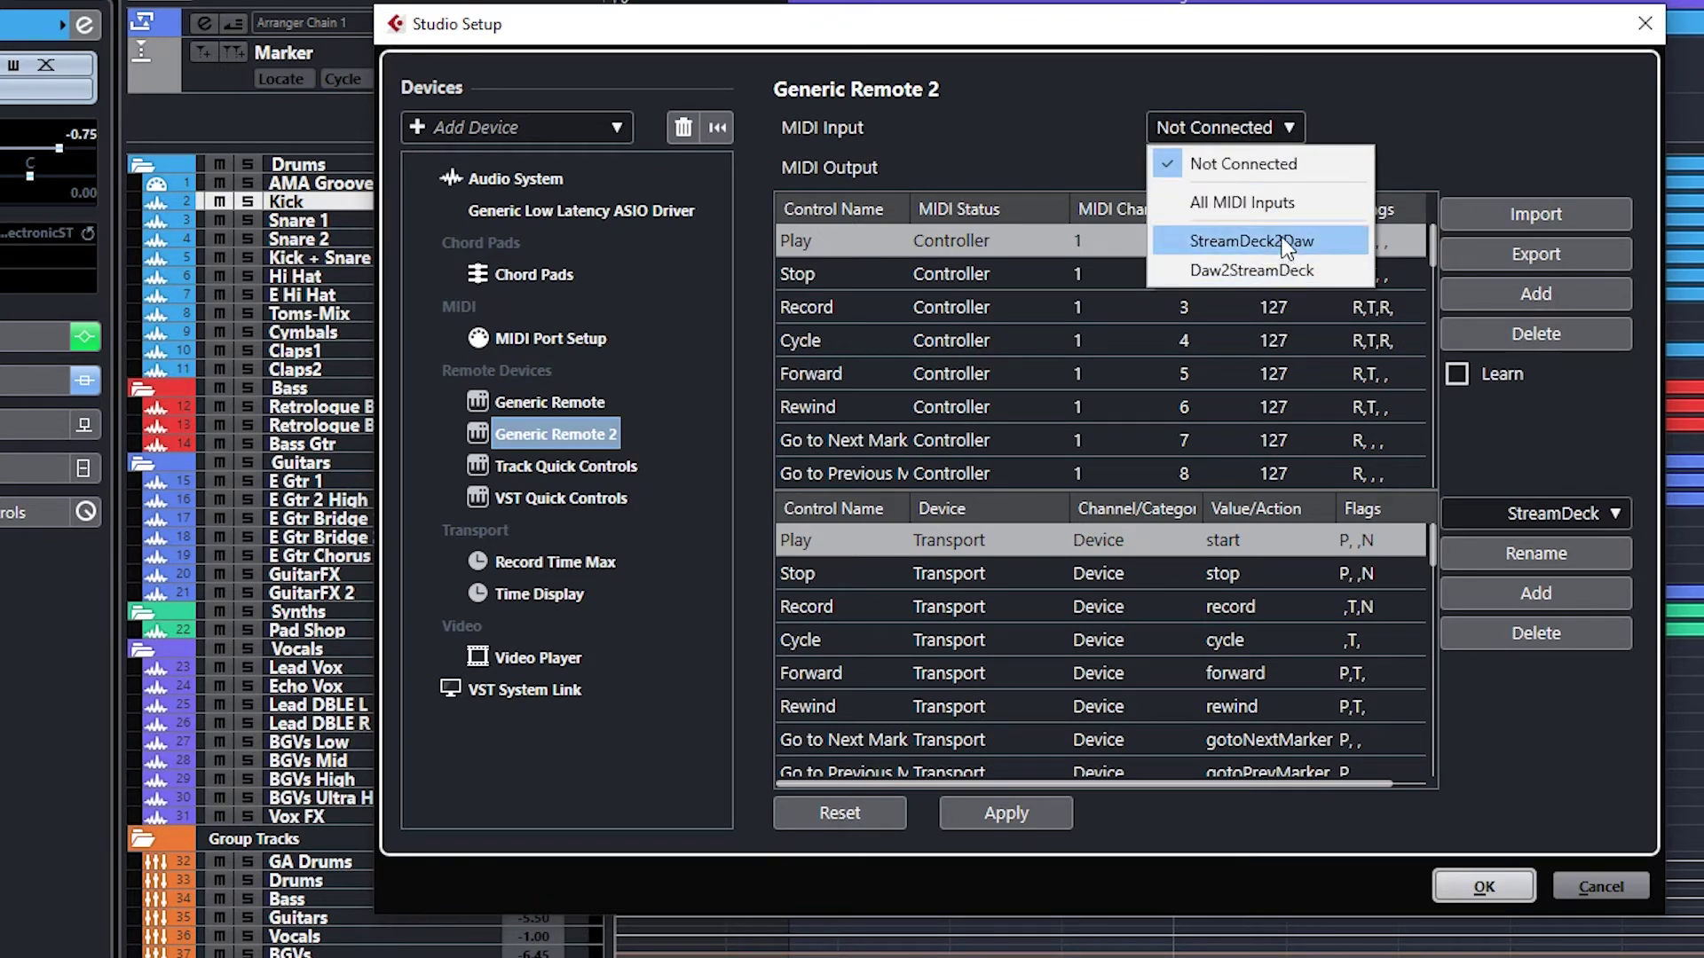
pyautogui.click(1286, 247)
pyautogui.click(1223, 165)
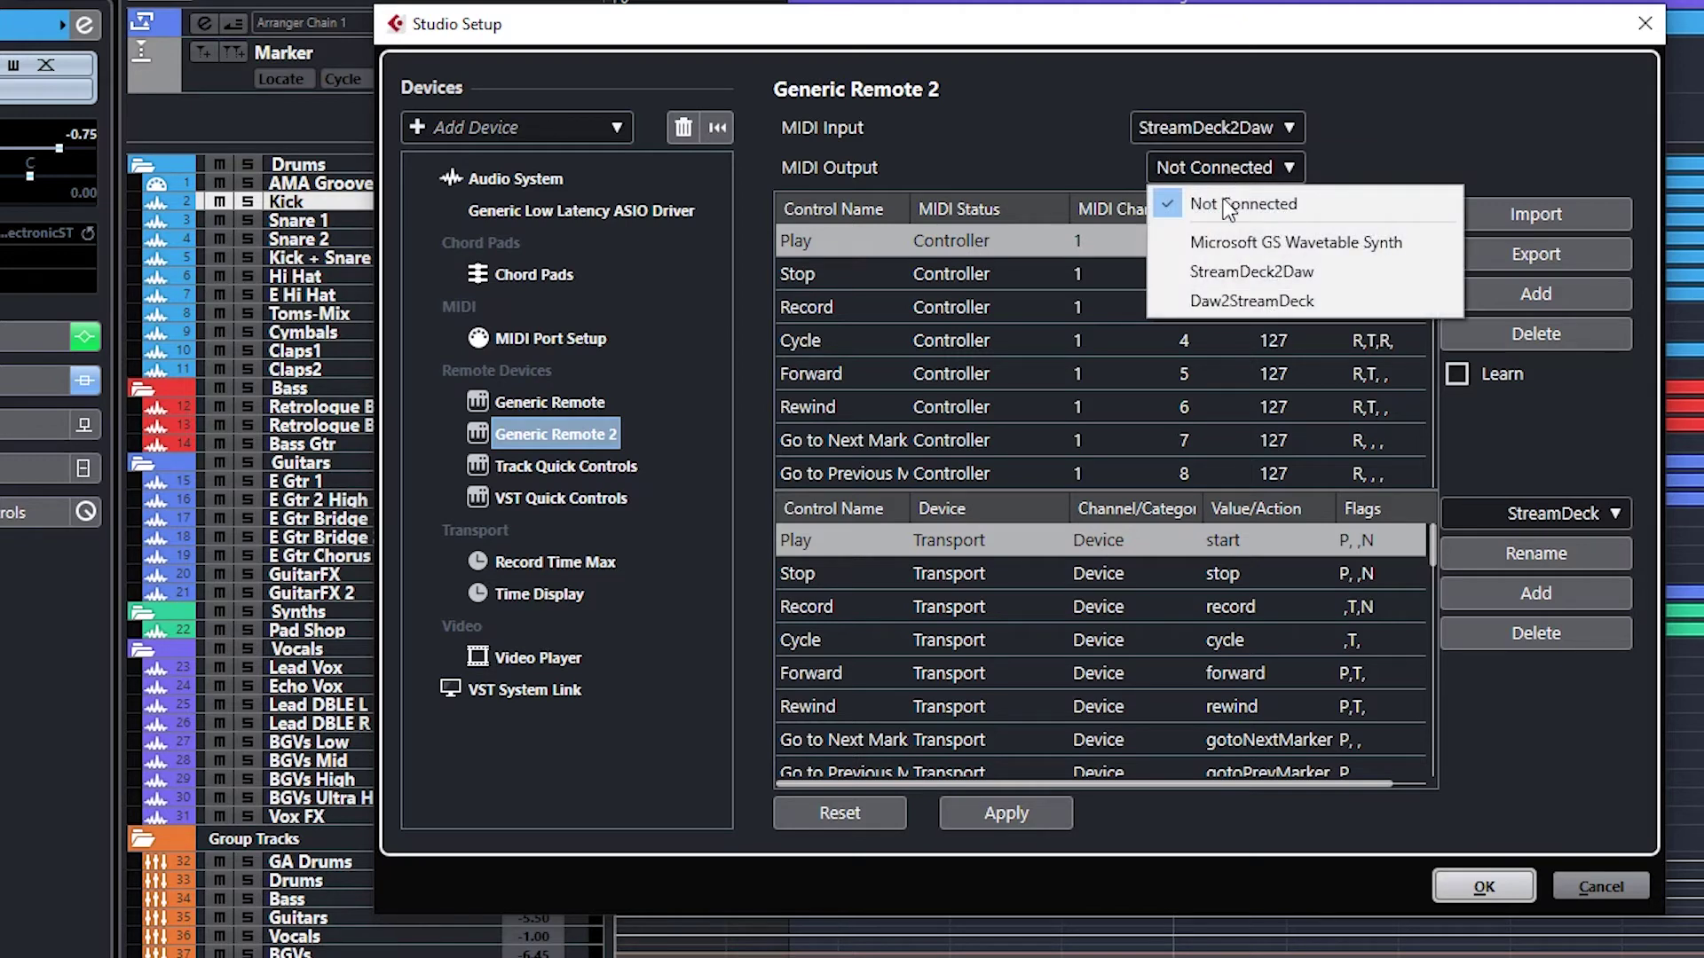
pyautogui.click(1230, 294)
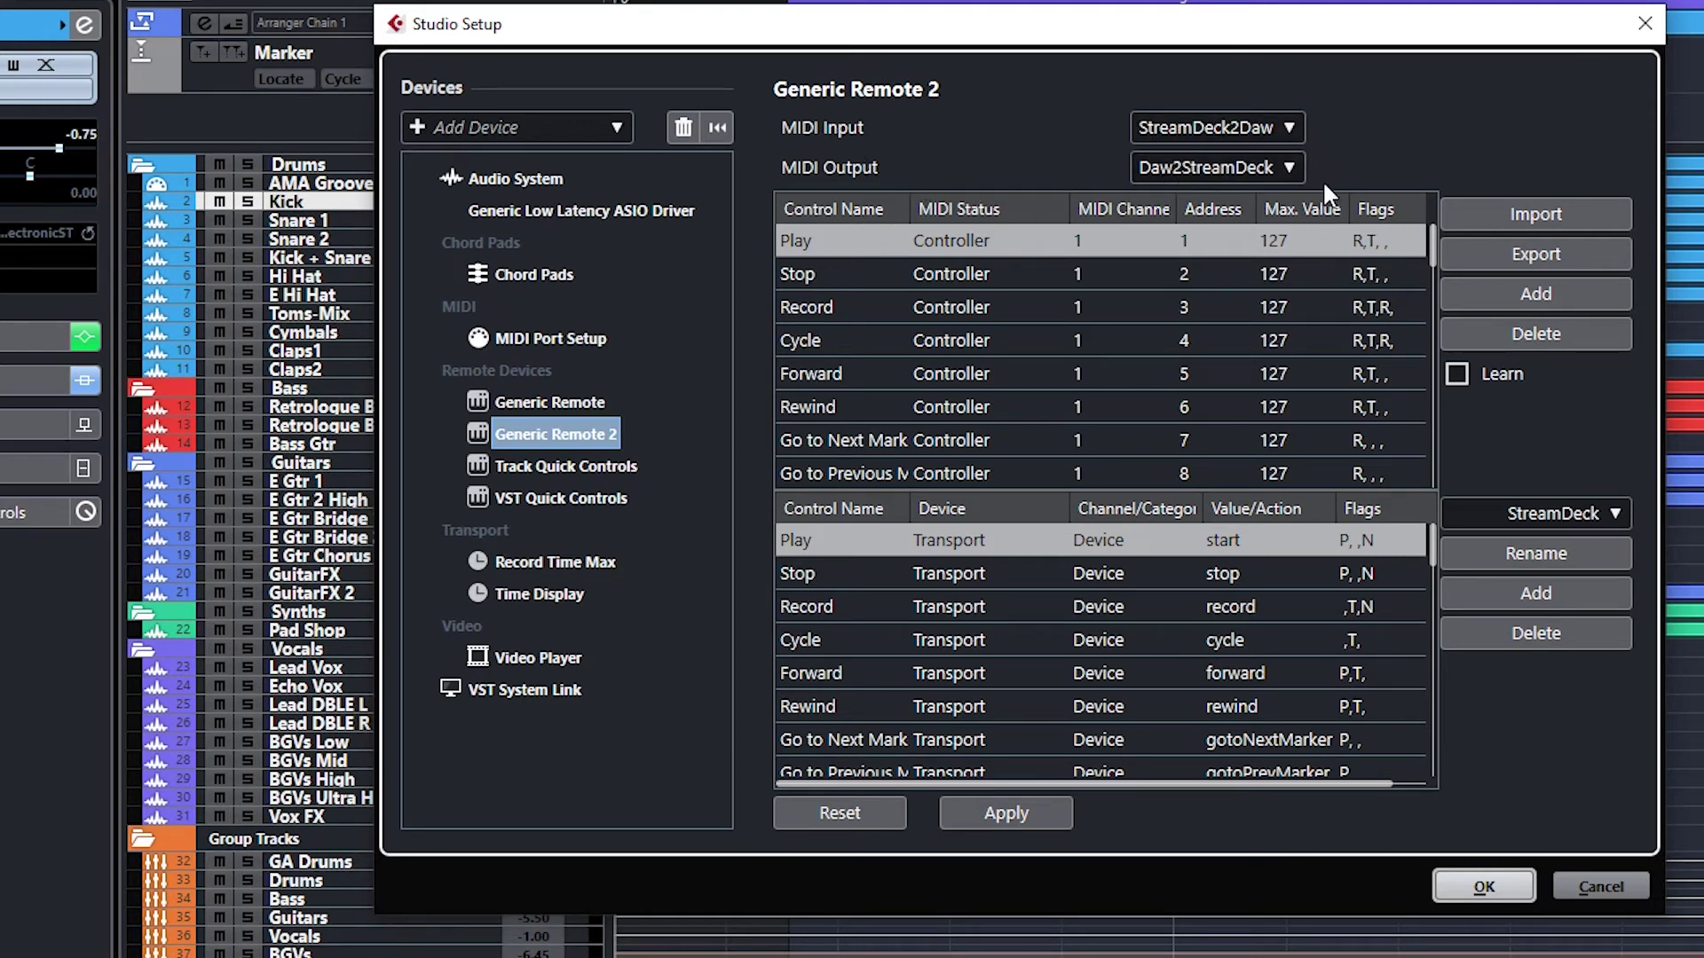
pyautogui.click(1010, 803)
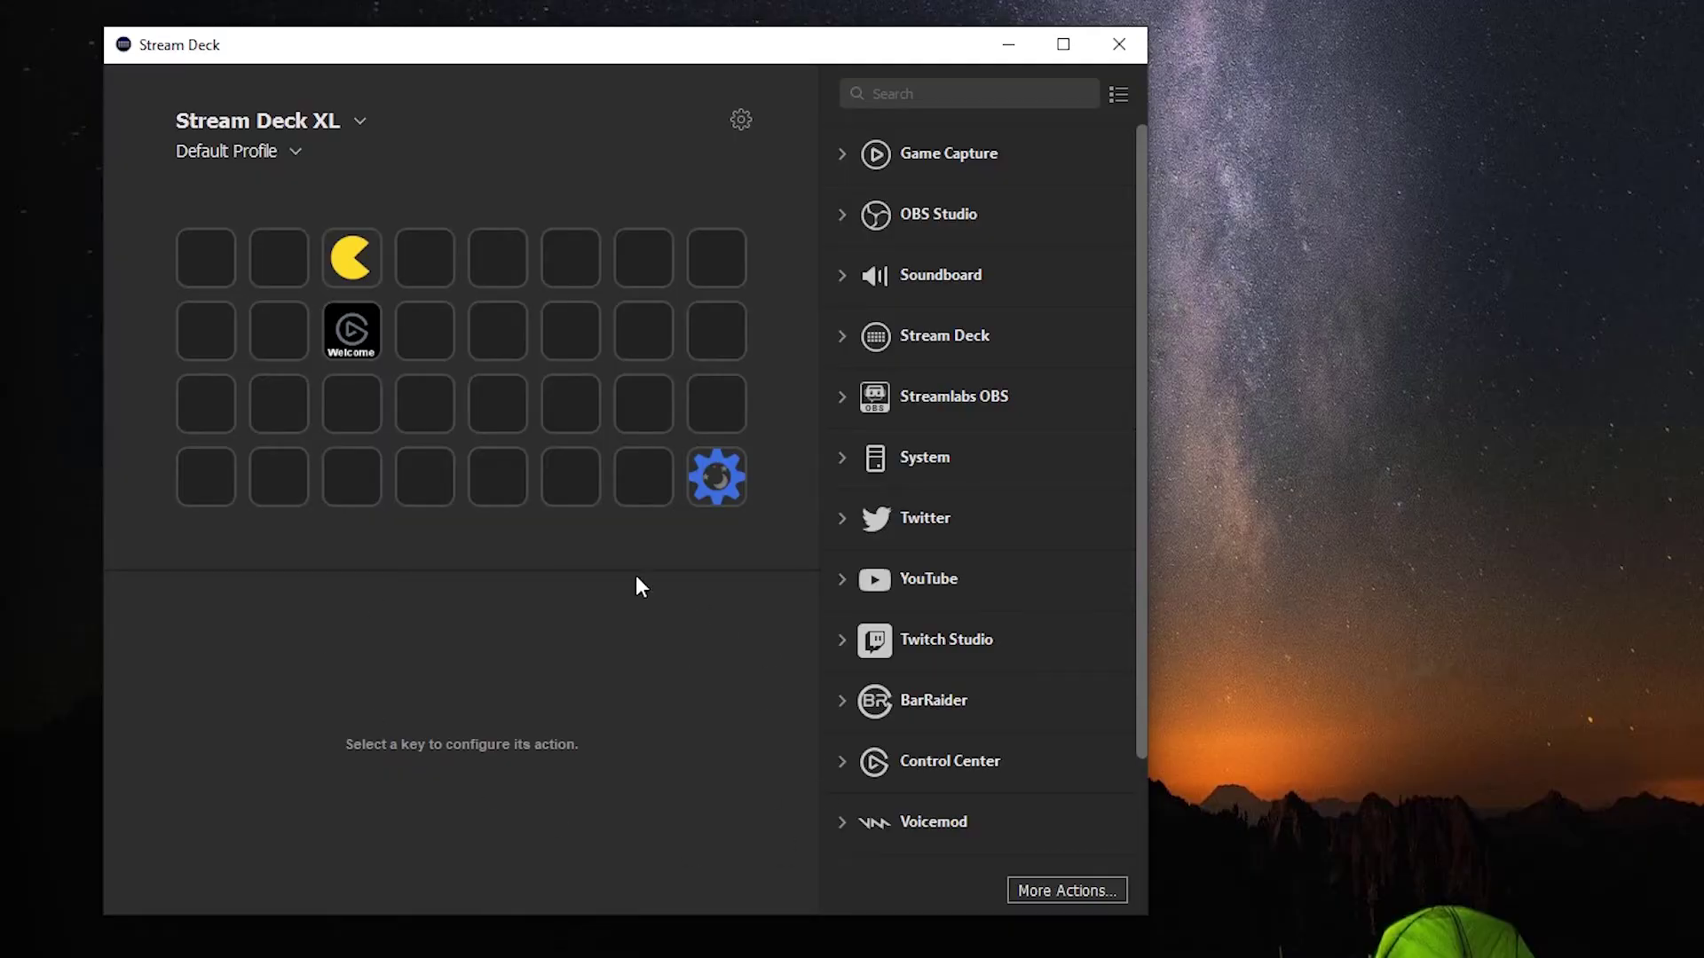
# Search the Stream Deck plugin store for 'cubase' and install the Cubase plugin.
pyautogui.click(1111, 900)
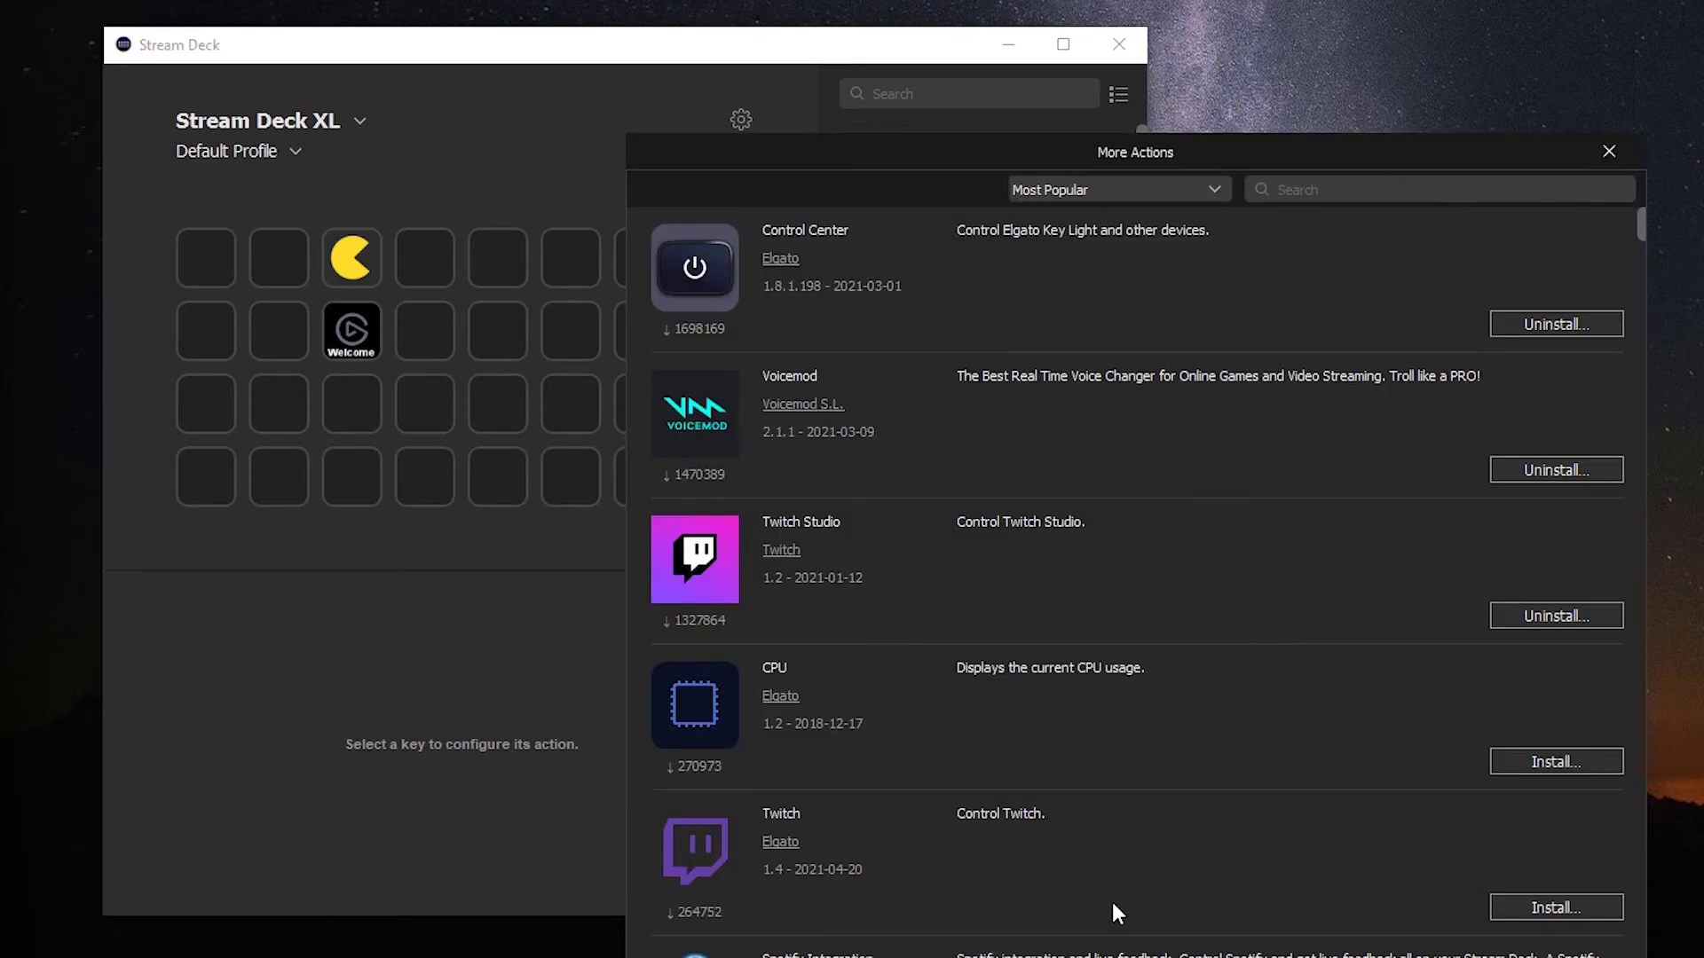
pyautogui.click(1320, 186)
pyautogui.write('cubase')
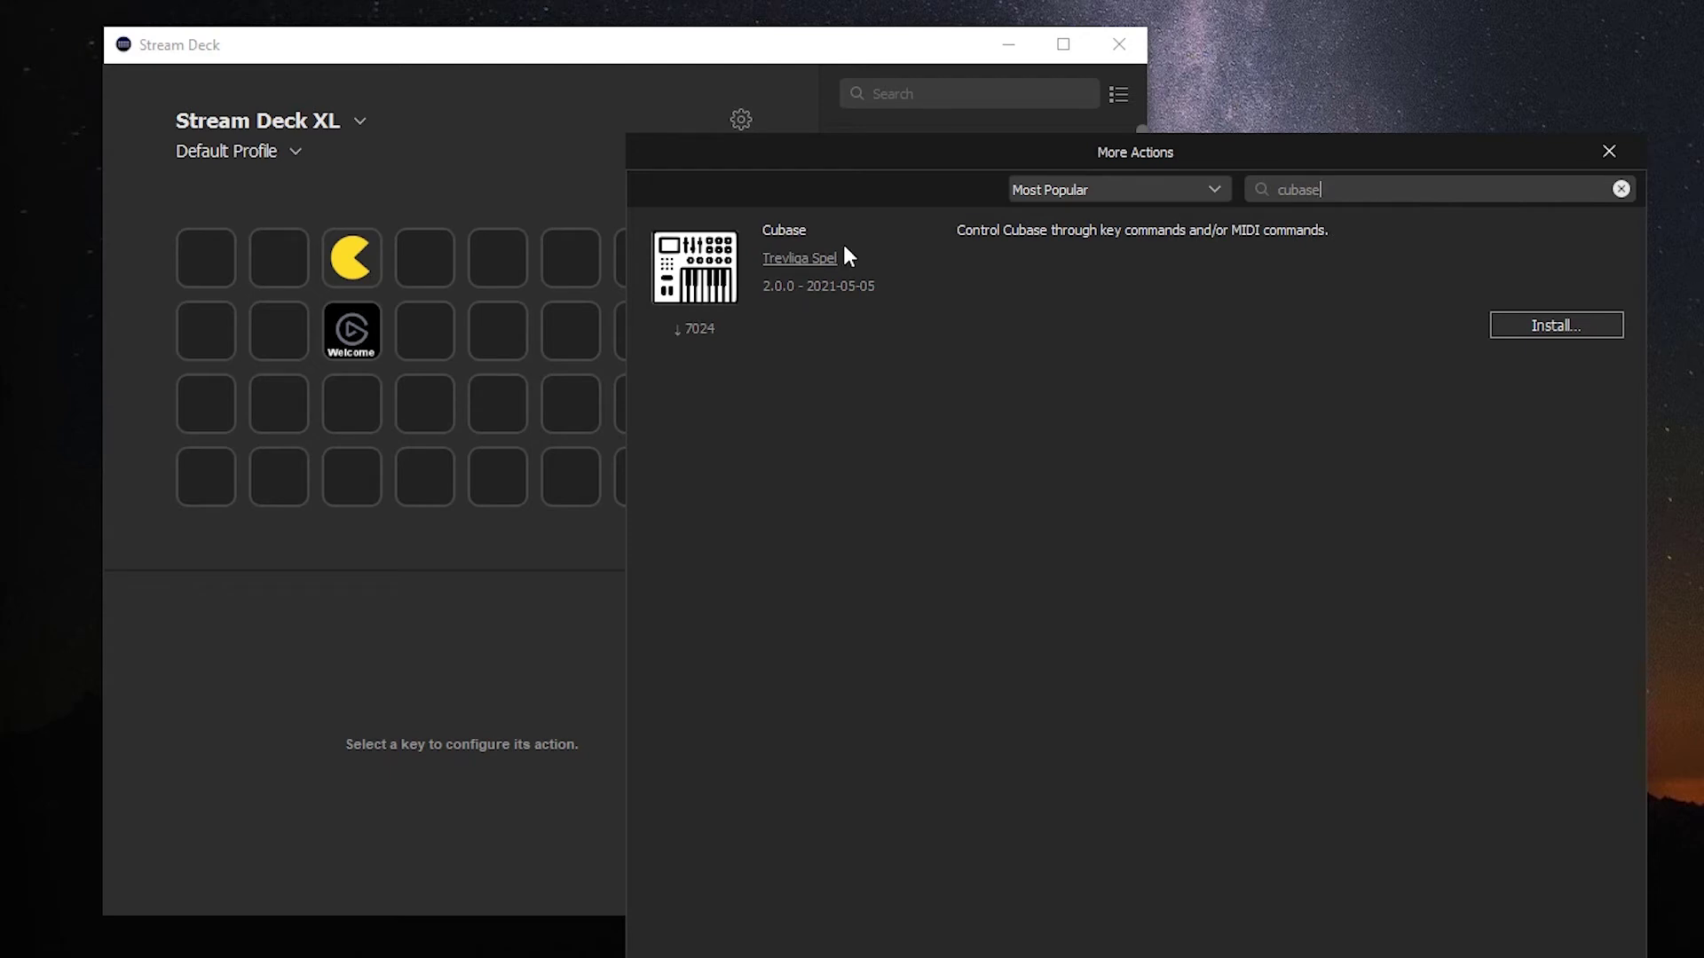
pyautogui.click(1508, 320)
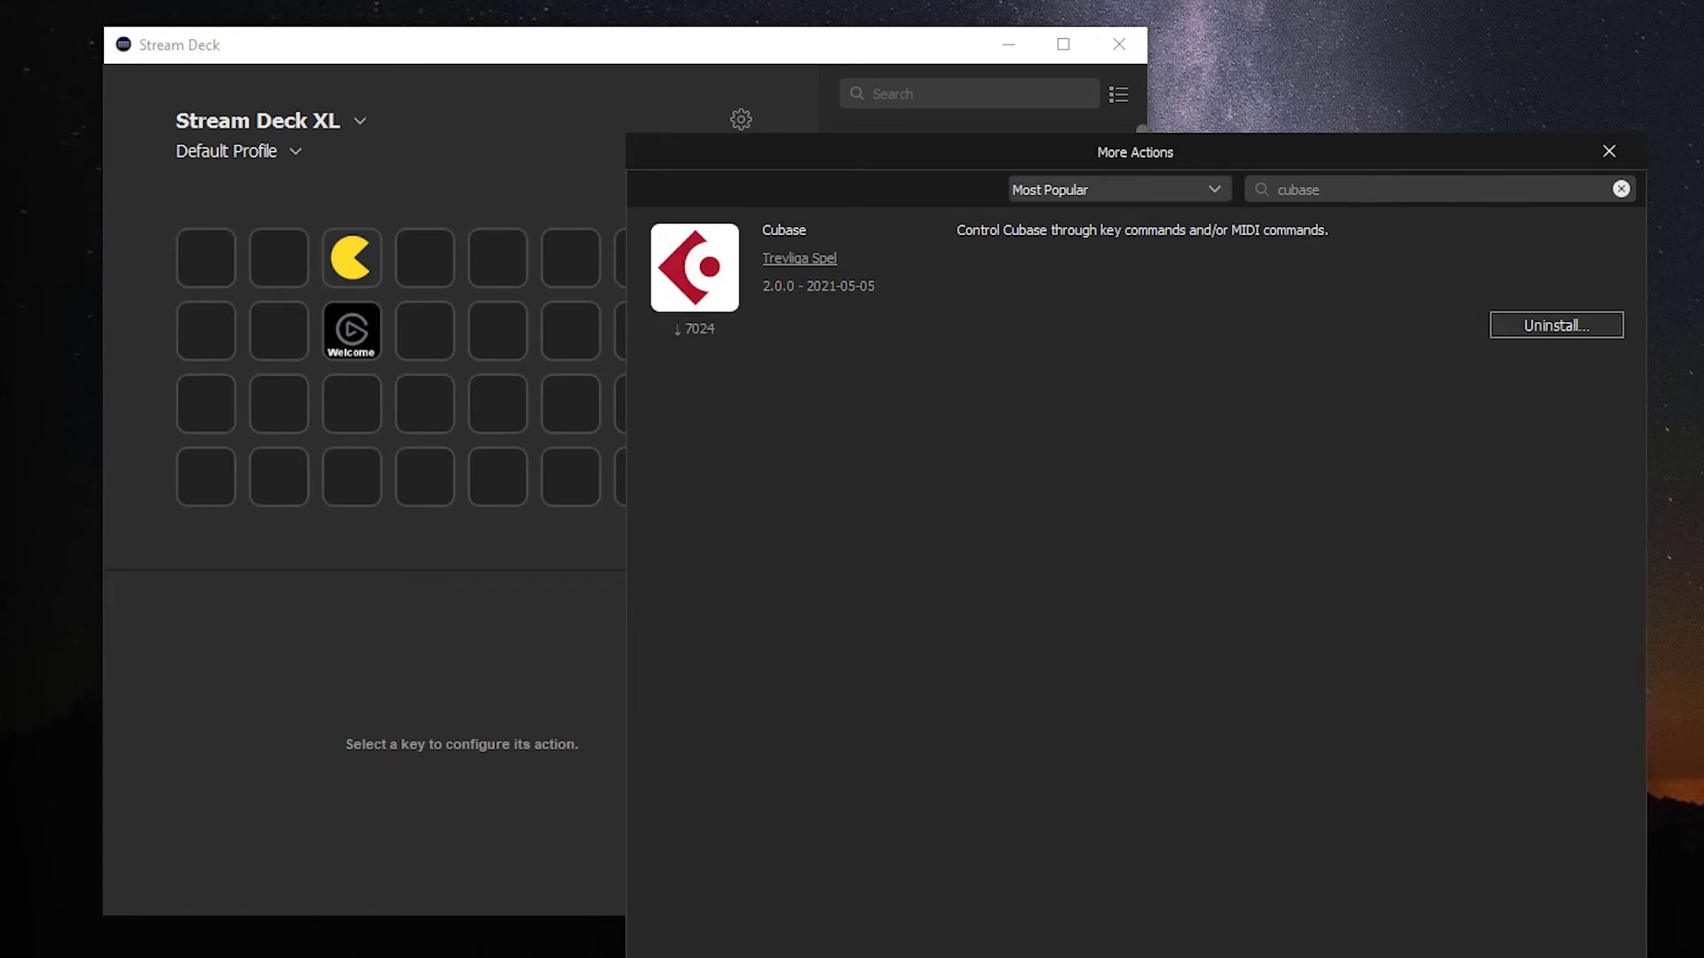
# Search for 'midi', install the Midi plugin and close the plugin store.
pyautogui.moveTo(1325, 190); pyautogui.dragTo(1223, 178)
pyautogui.write('midi')
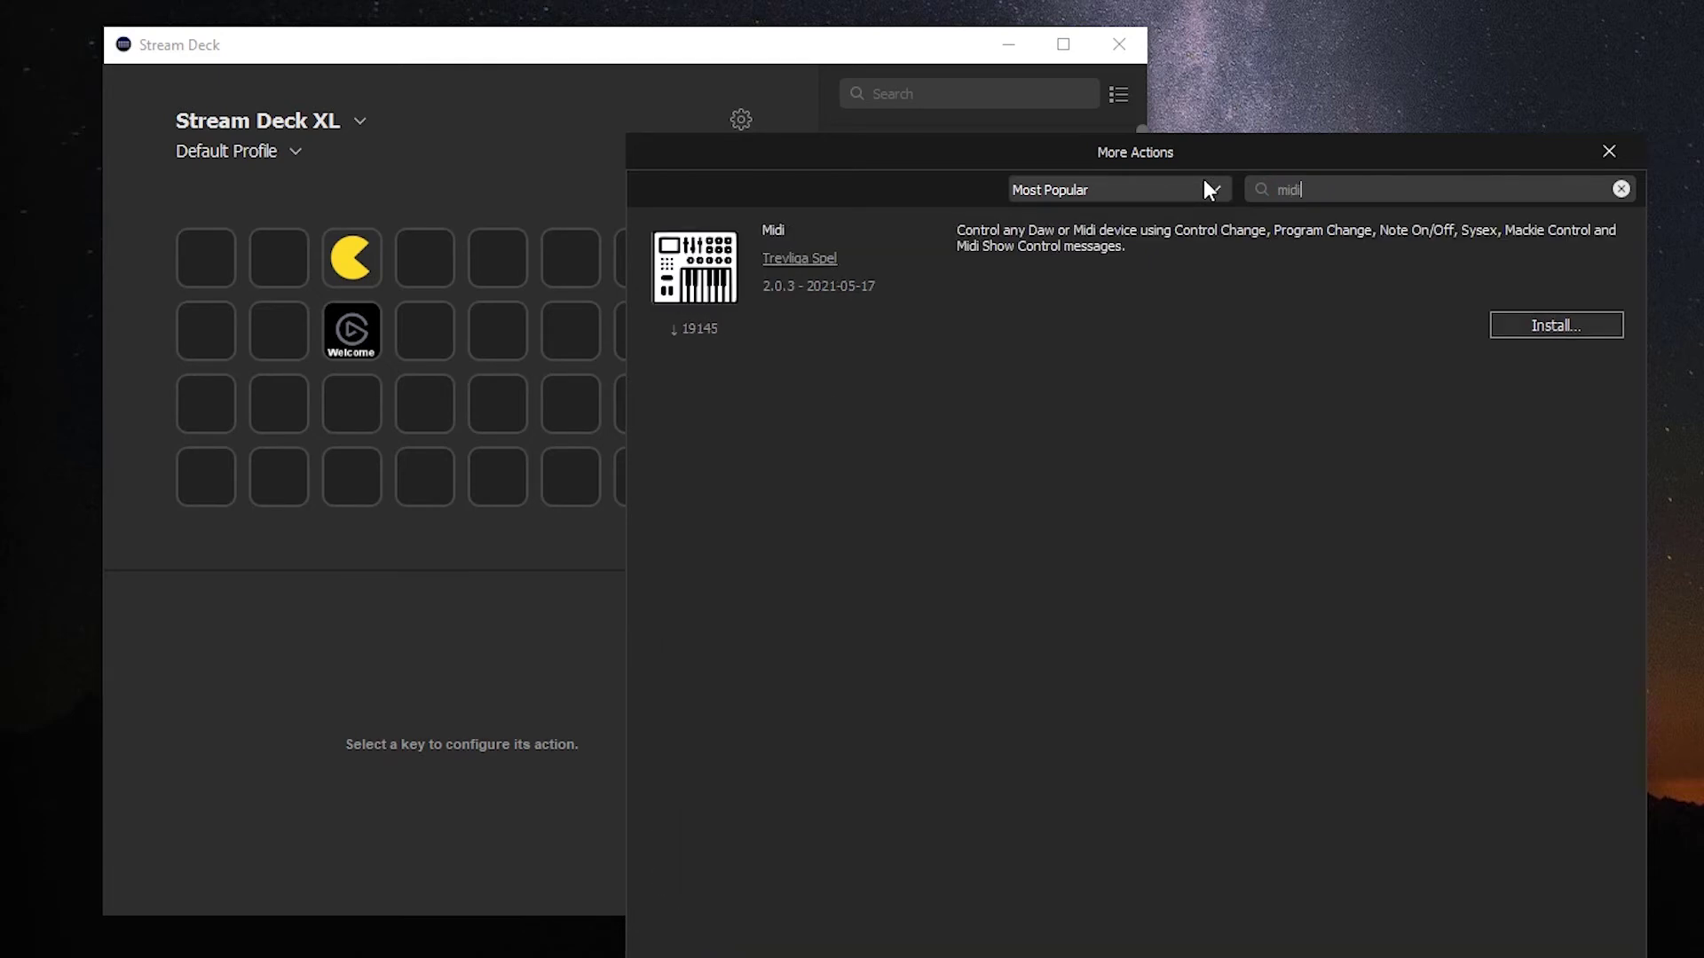
pyautogui.click(1585, 323)
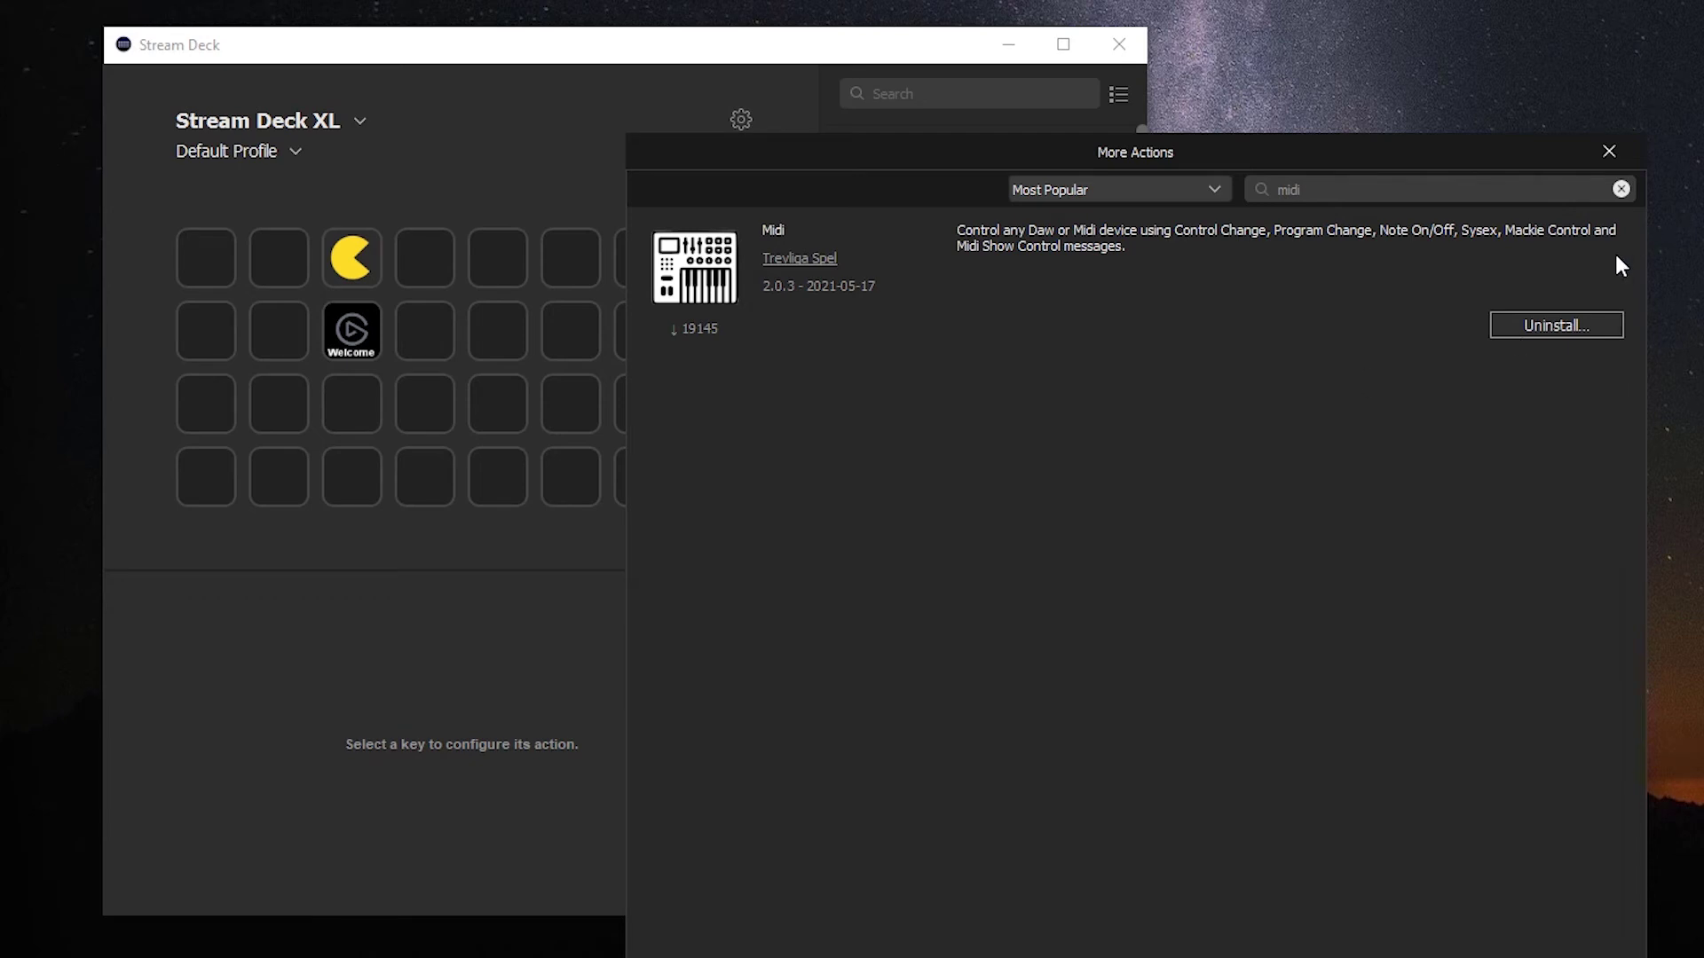
pyautogui.click(1631, 151)
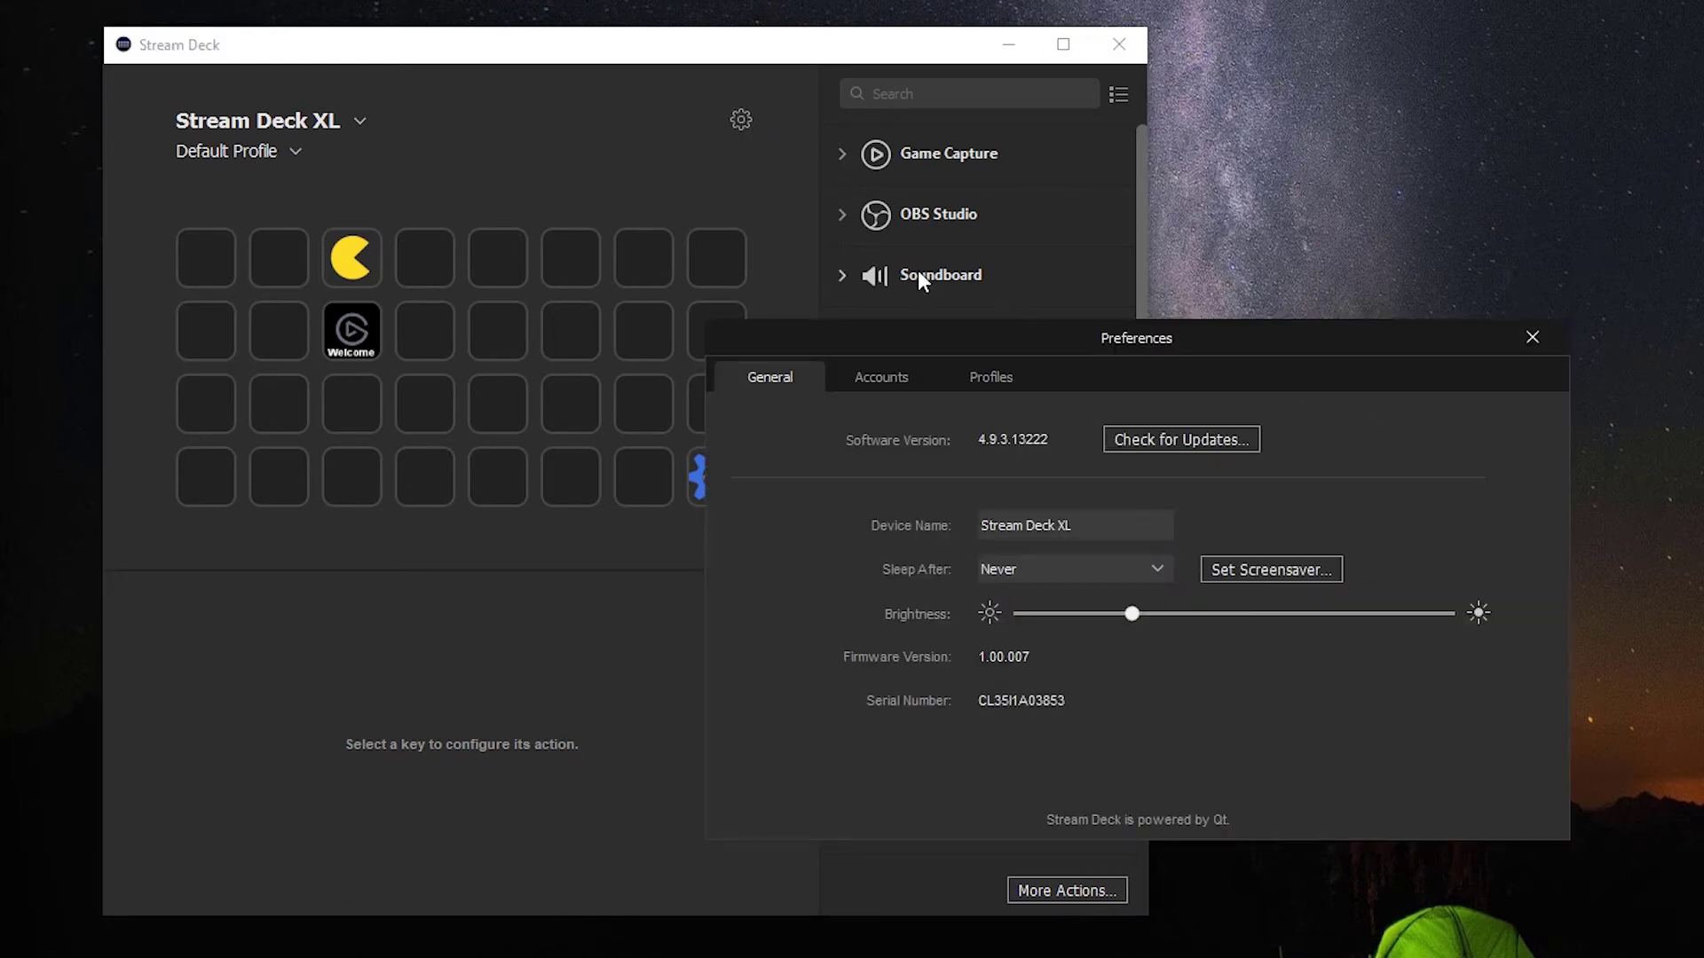
# Import the Cubase Pro SFX XL Win profile from Downloads › Cubase › Cubase Pro StreamDeck › StreamDeck Profile › Win.
pyautogui.click(986, 374)
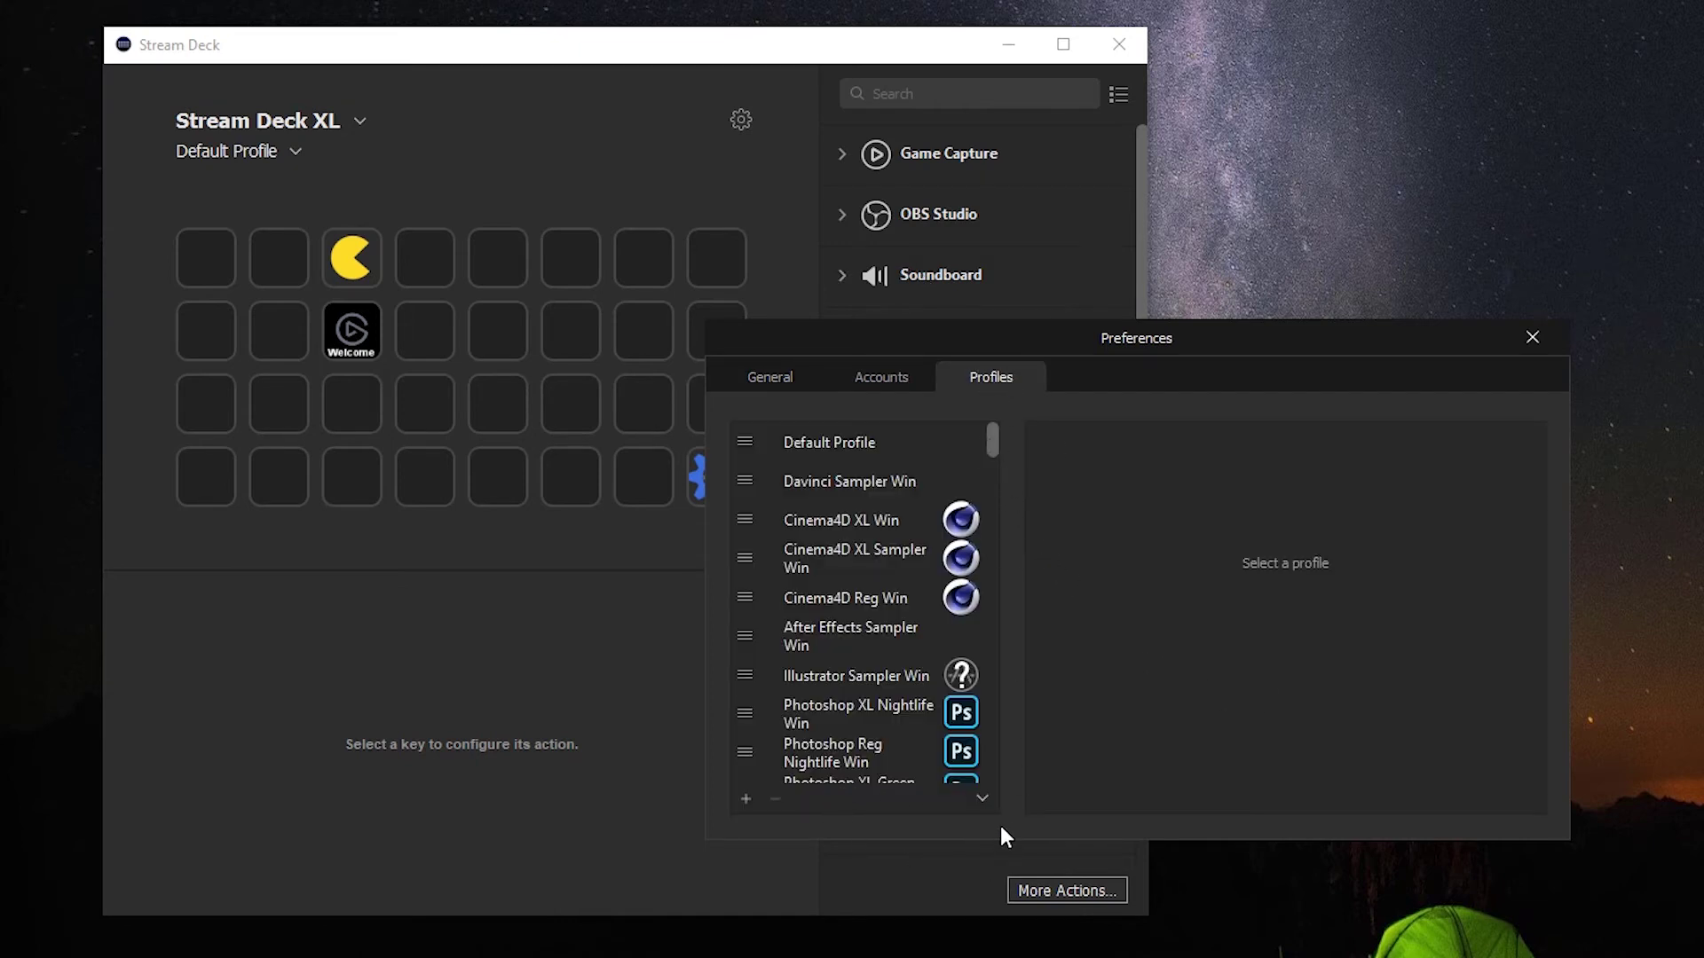
pyautogui.click(982, 798)
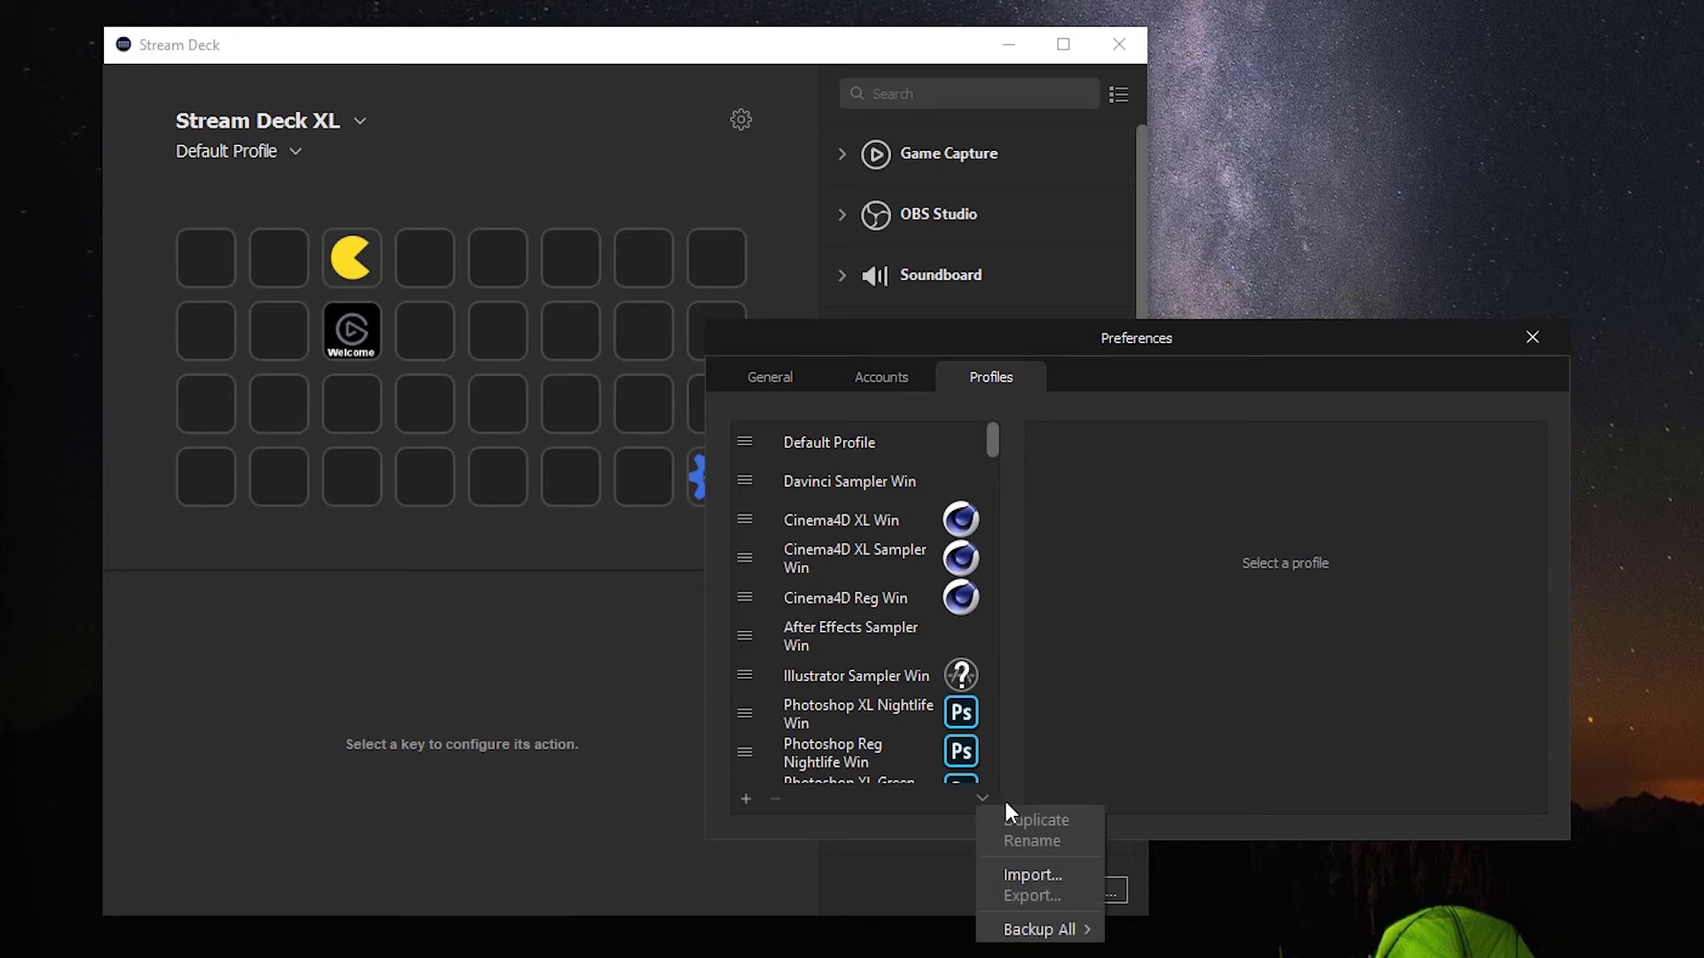
pyautogui.click(1075, 875)
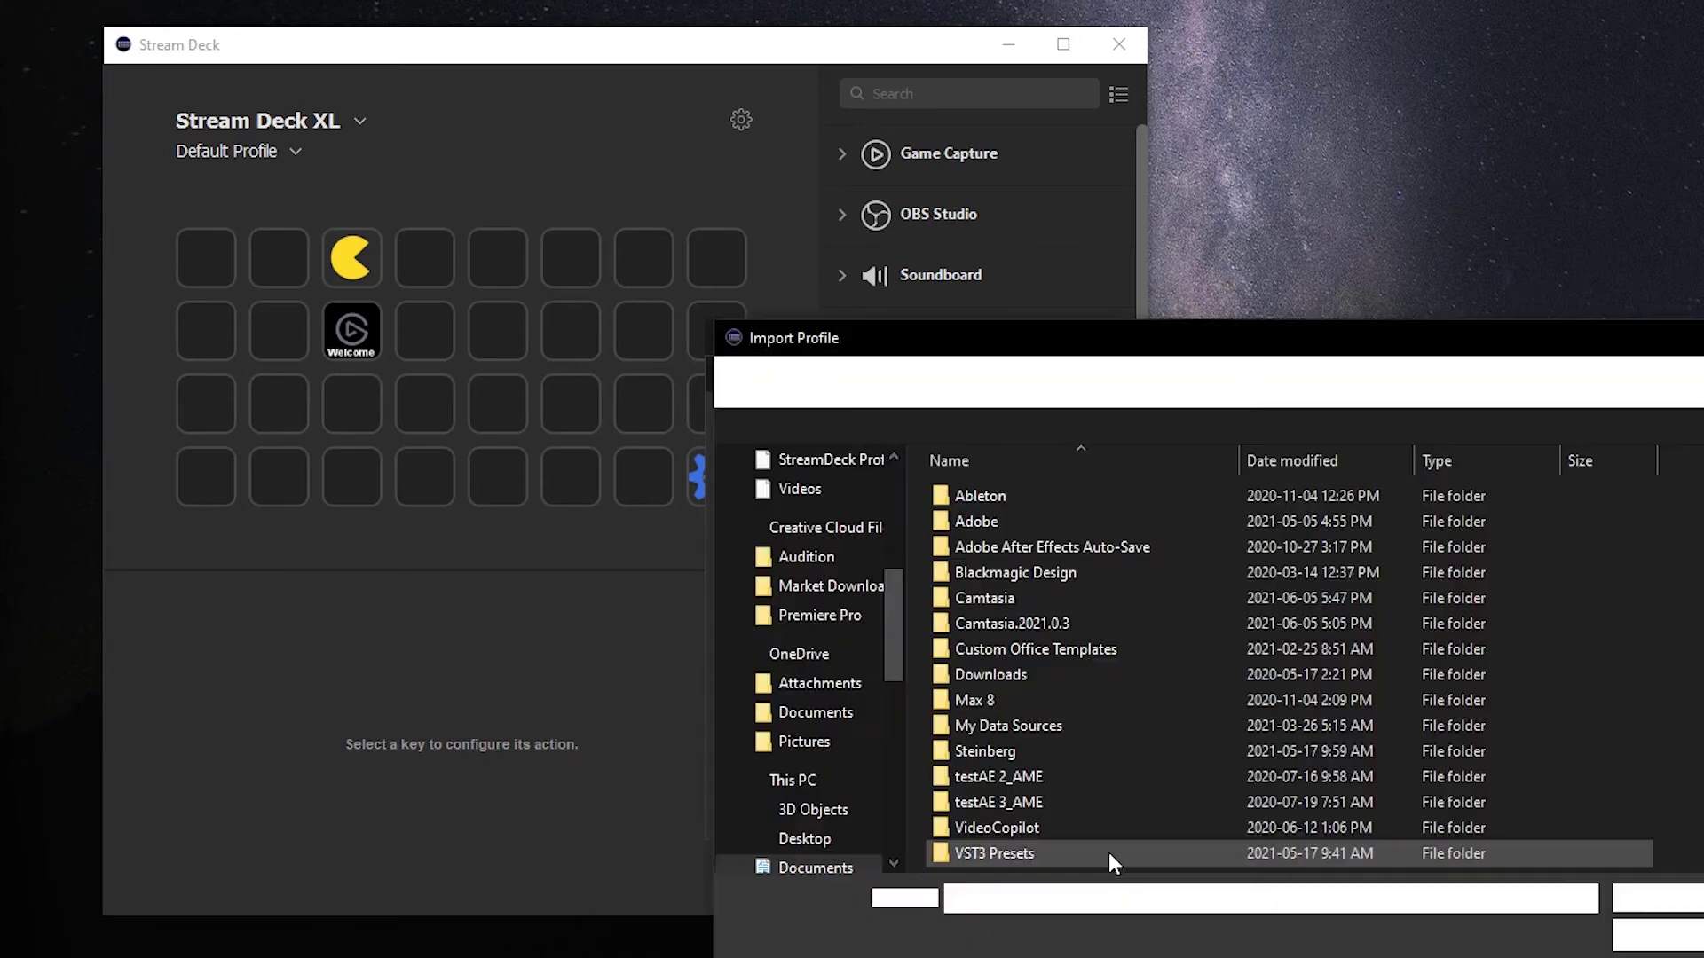
pyautogui.scroll(5, 825, 604)
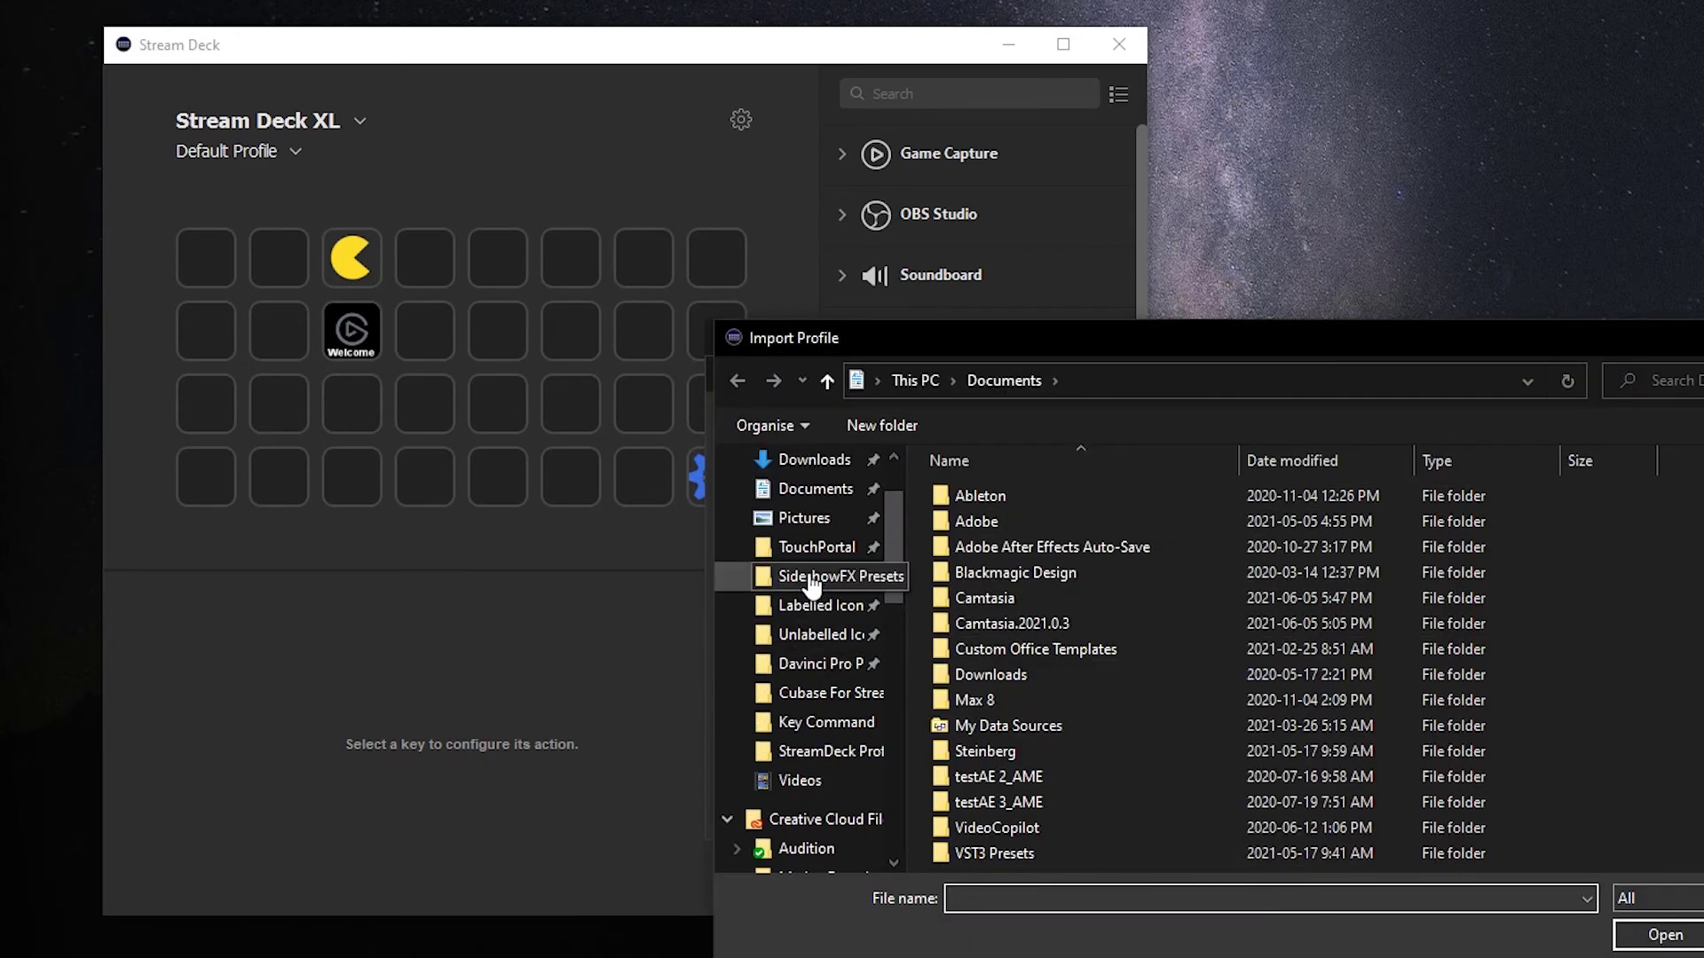
pyautogui.click(862, 575)
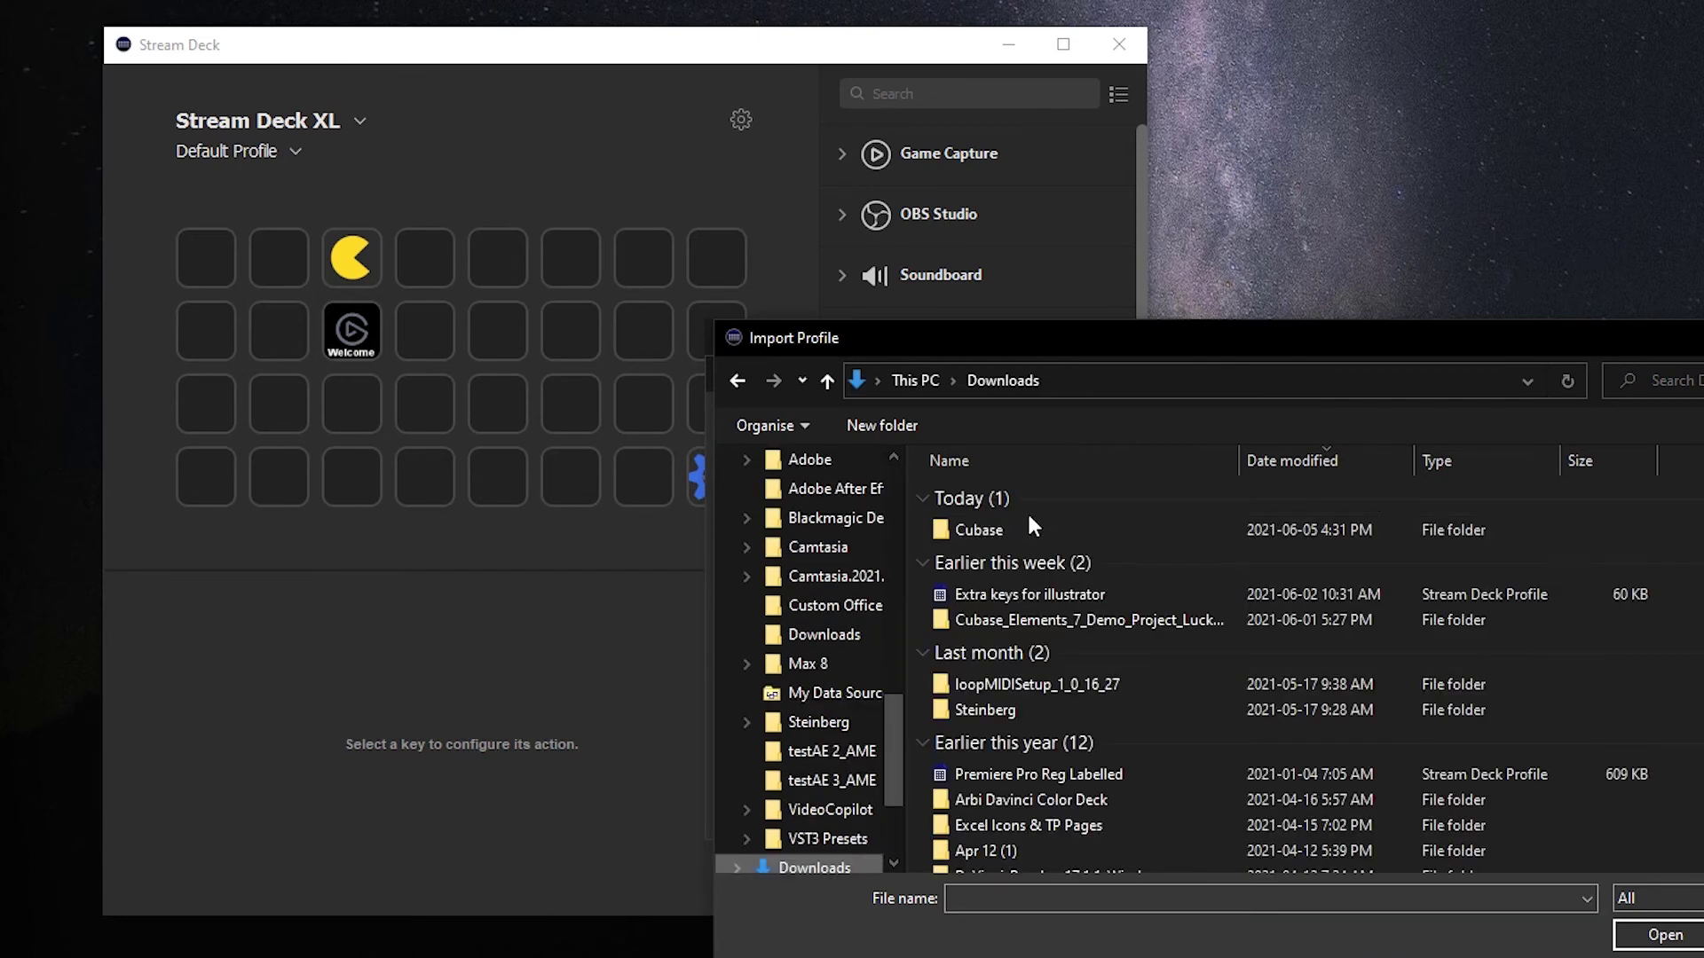
pyautogui.doubleClick(1013, 528)
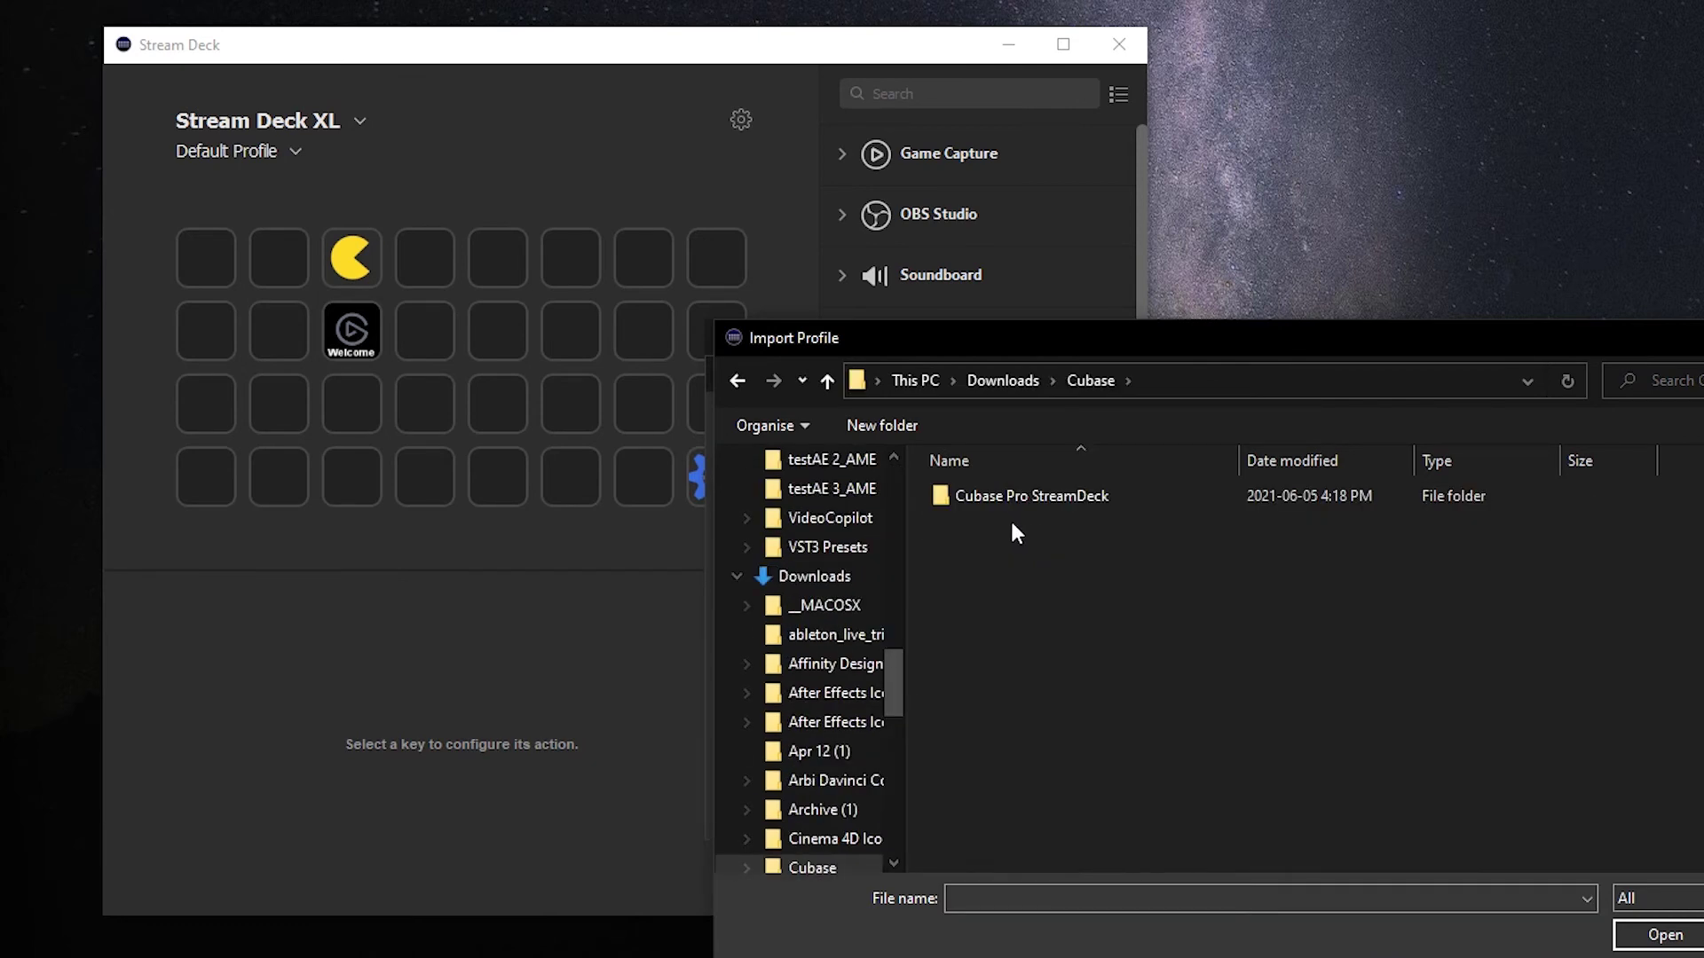
pyautogui.doubleClick(1054, 501)
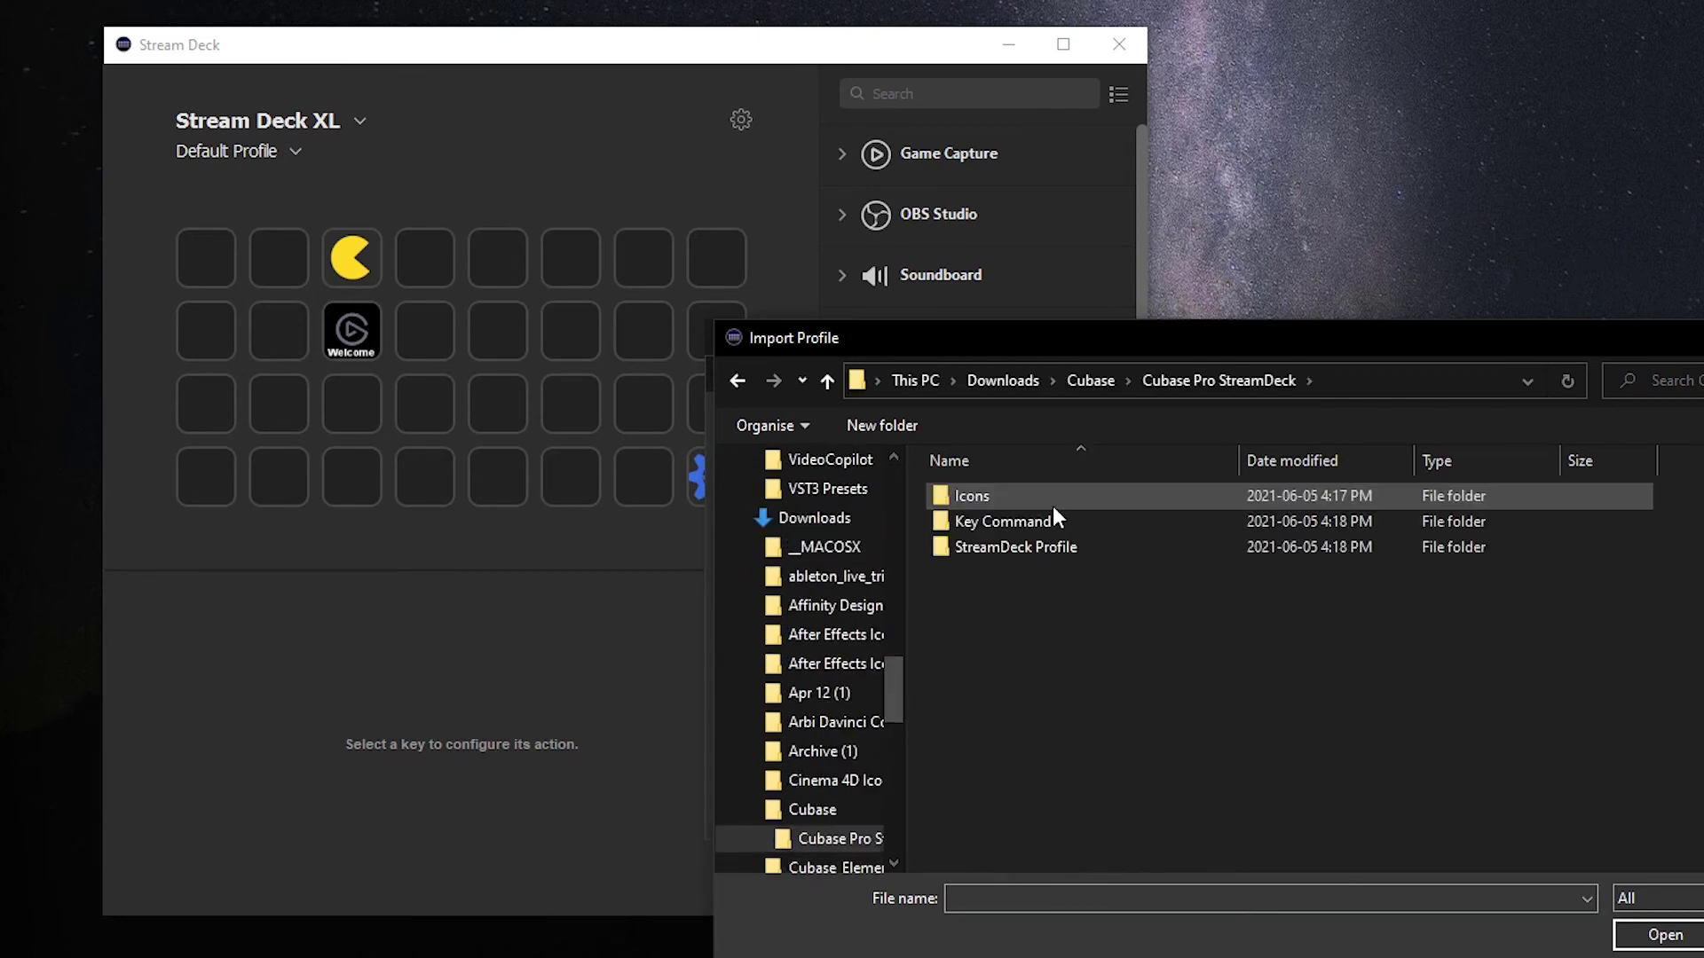
pyautogui.doubleClick(1076, 552)
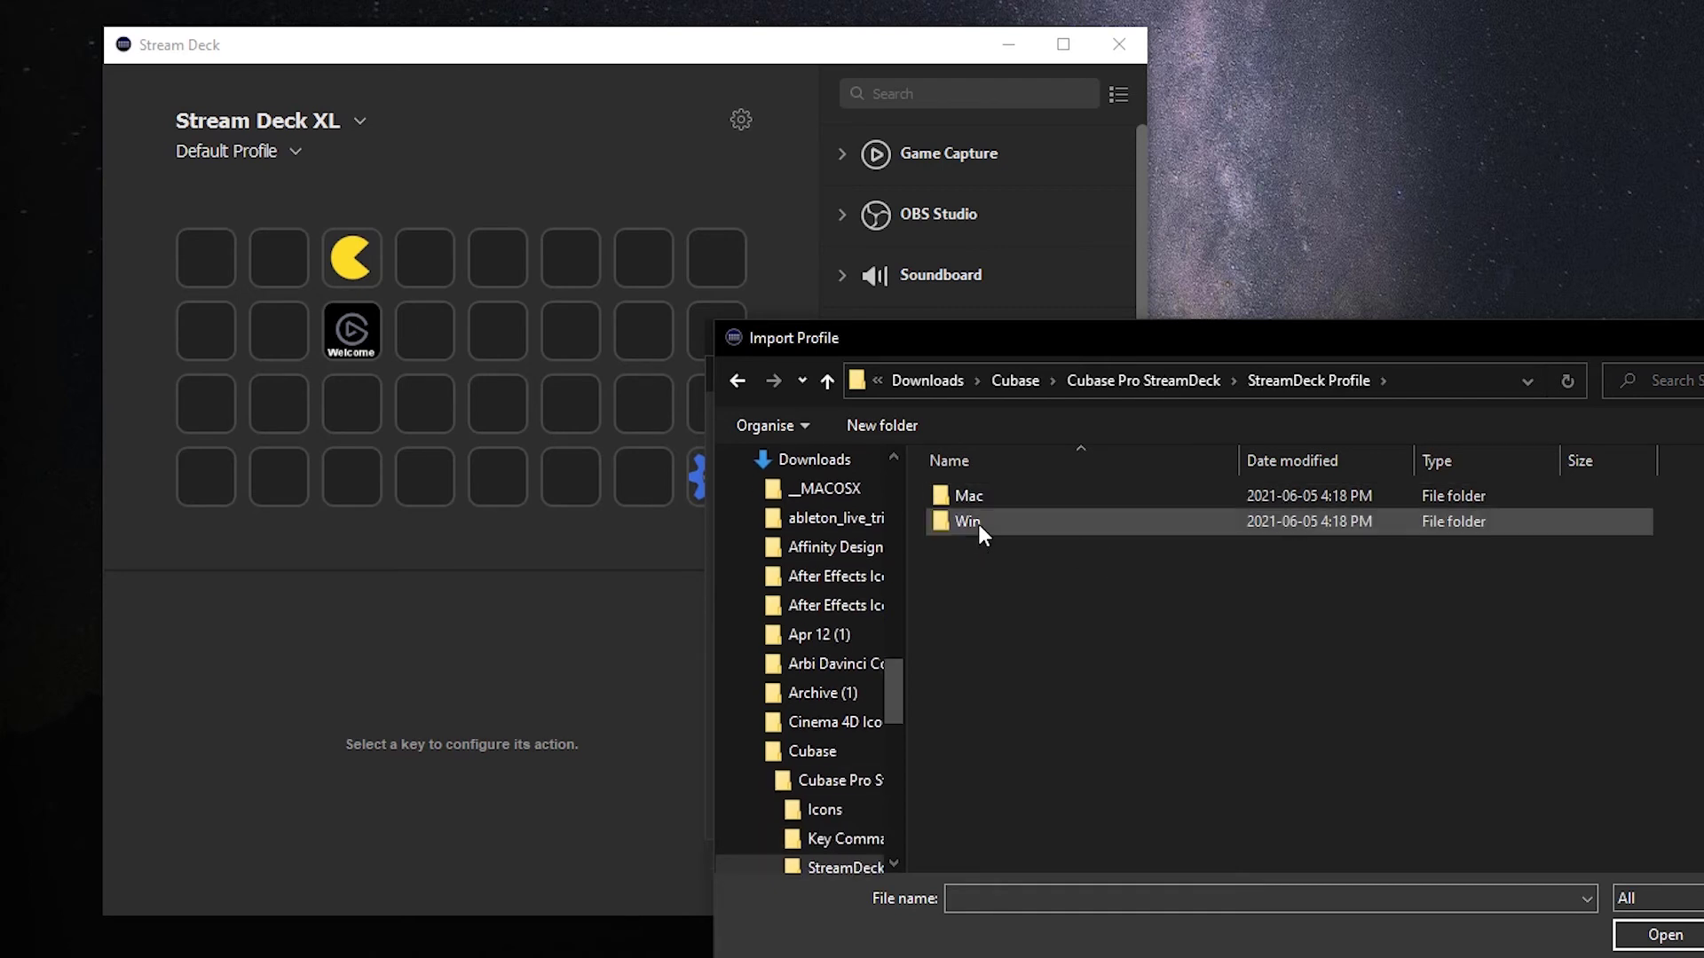
pyautogui.doubleClick(978, 524)
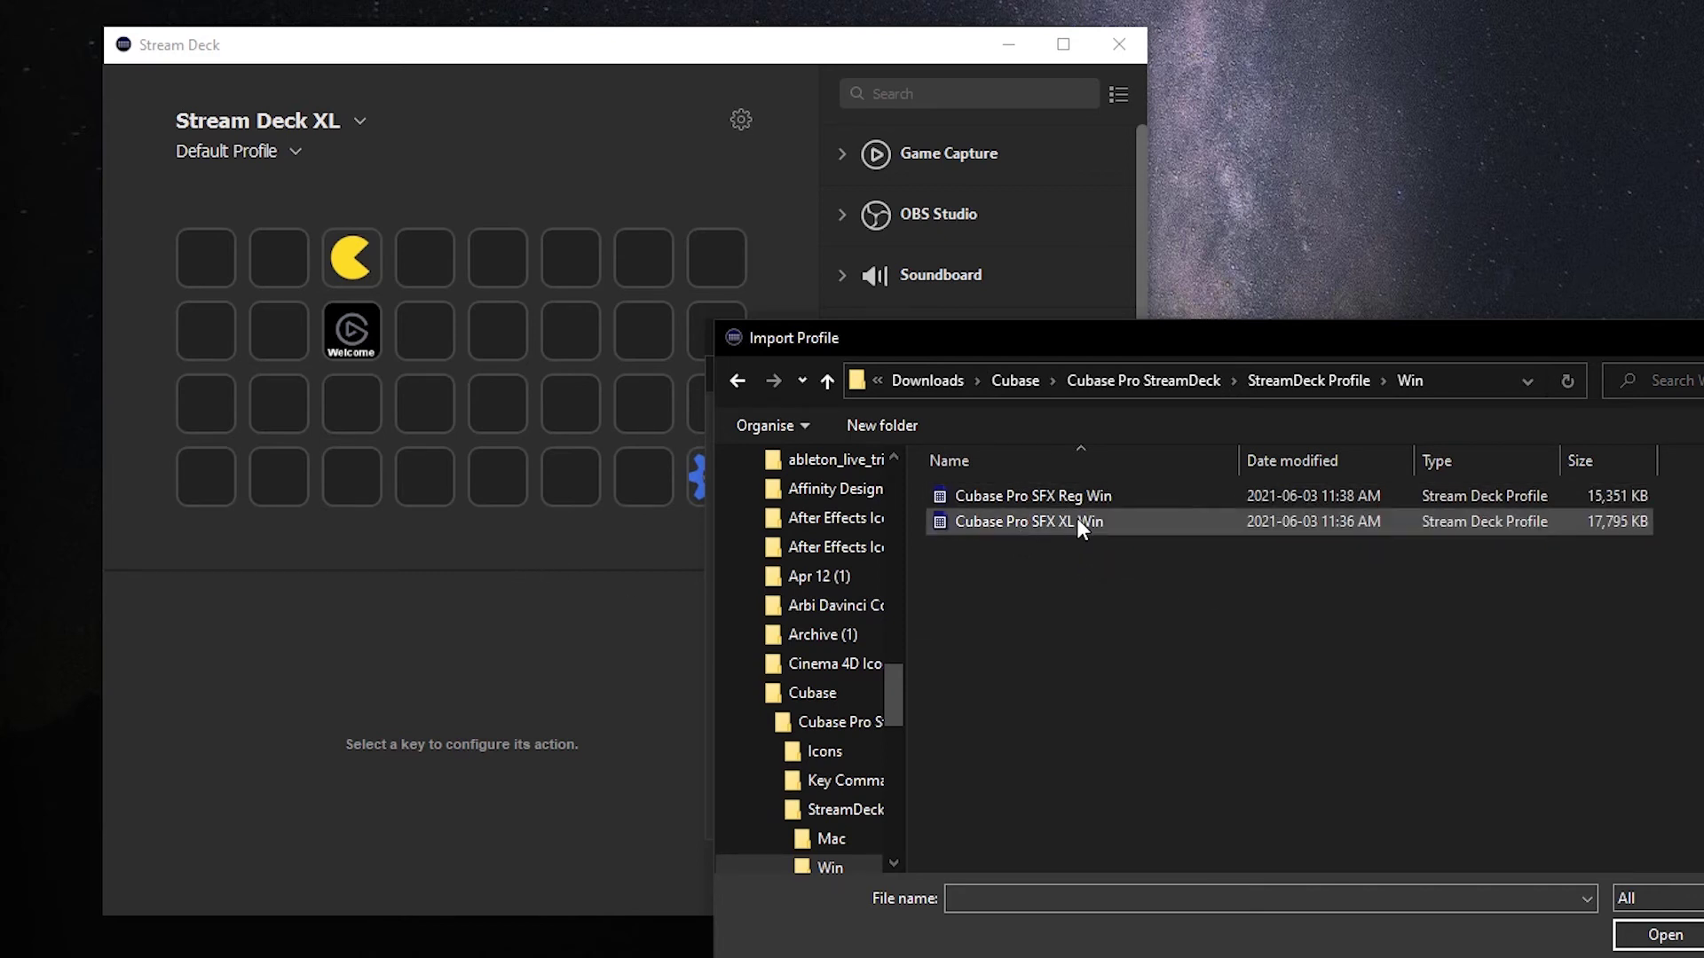
pyautogui.doubleClick(1029, 522)
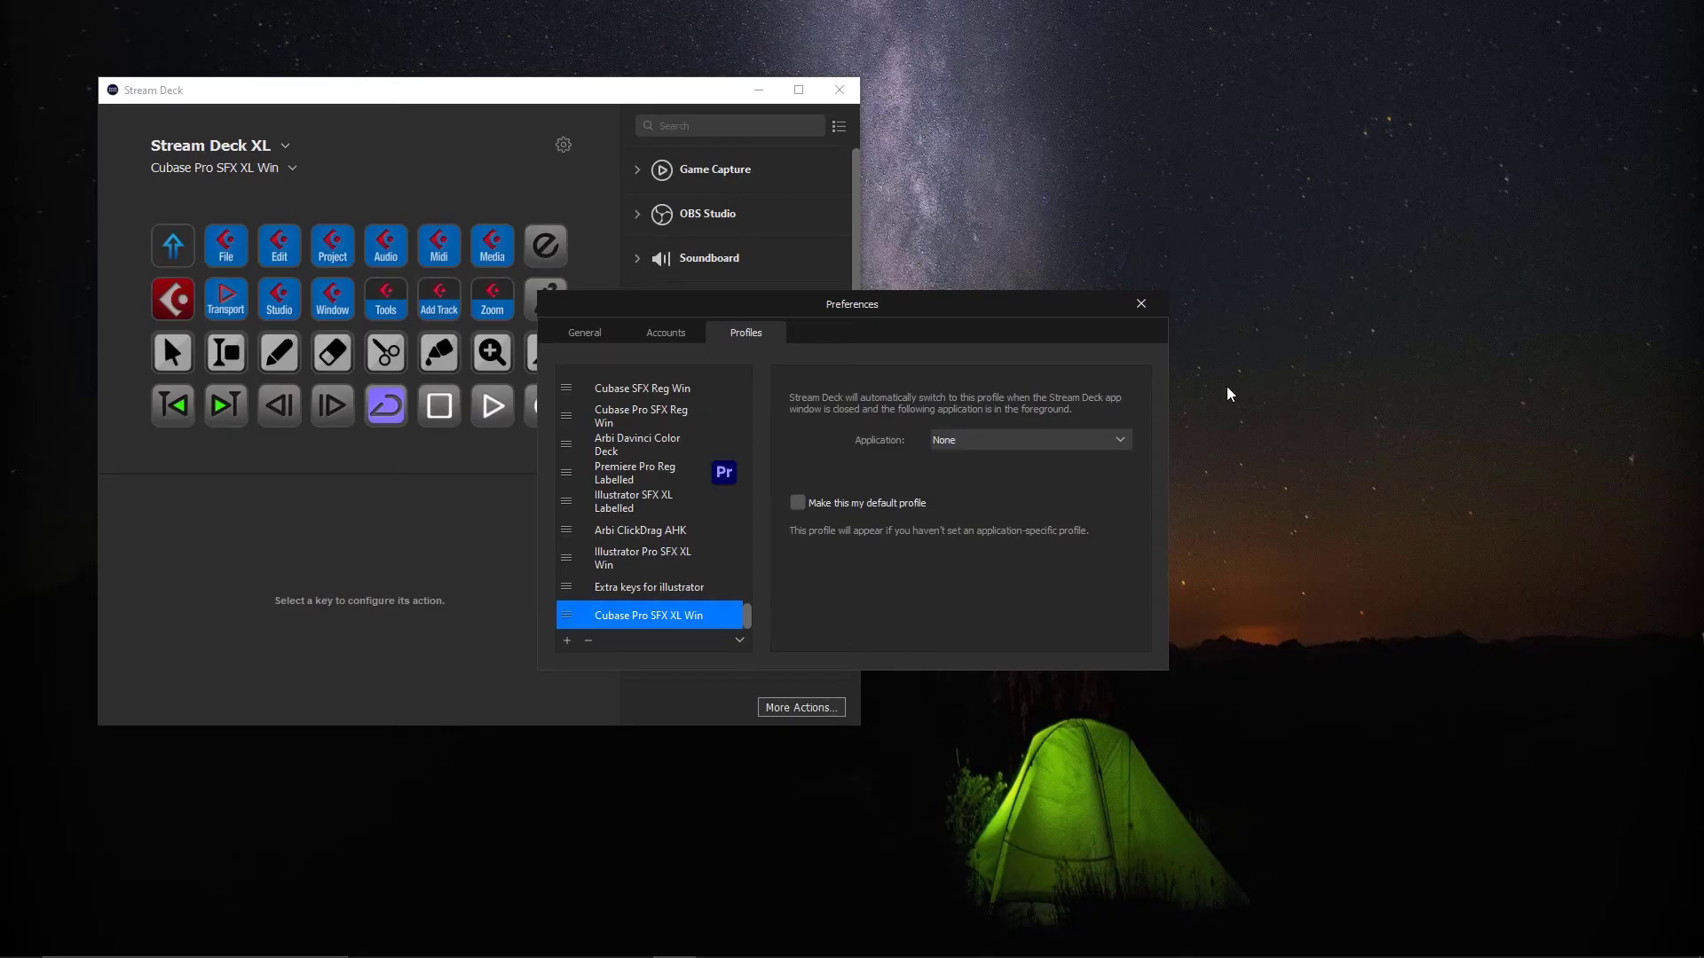
pyautogui.click(1142, 304)
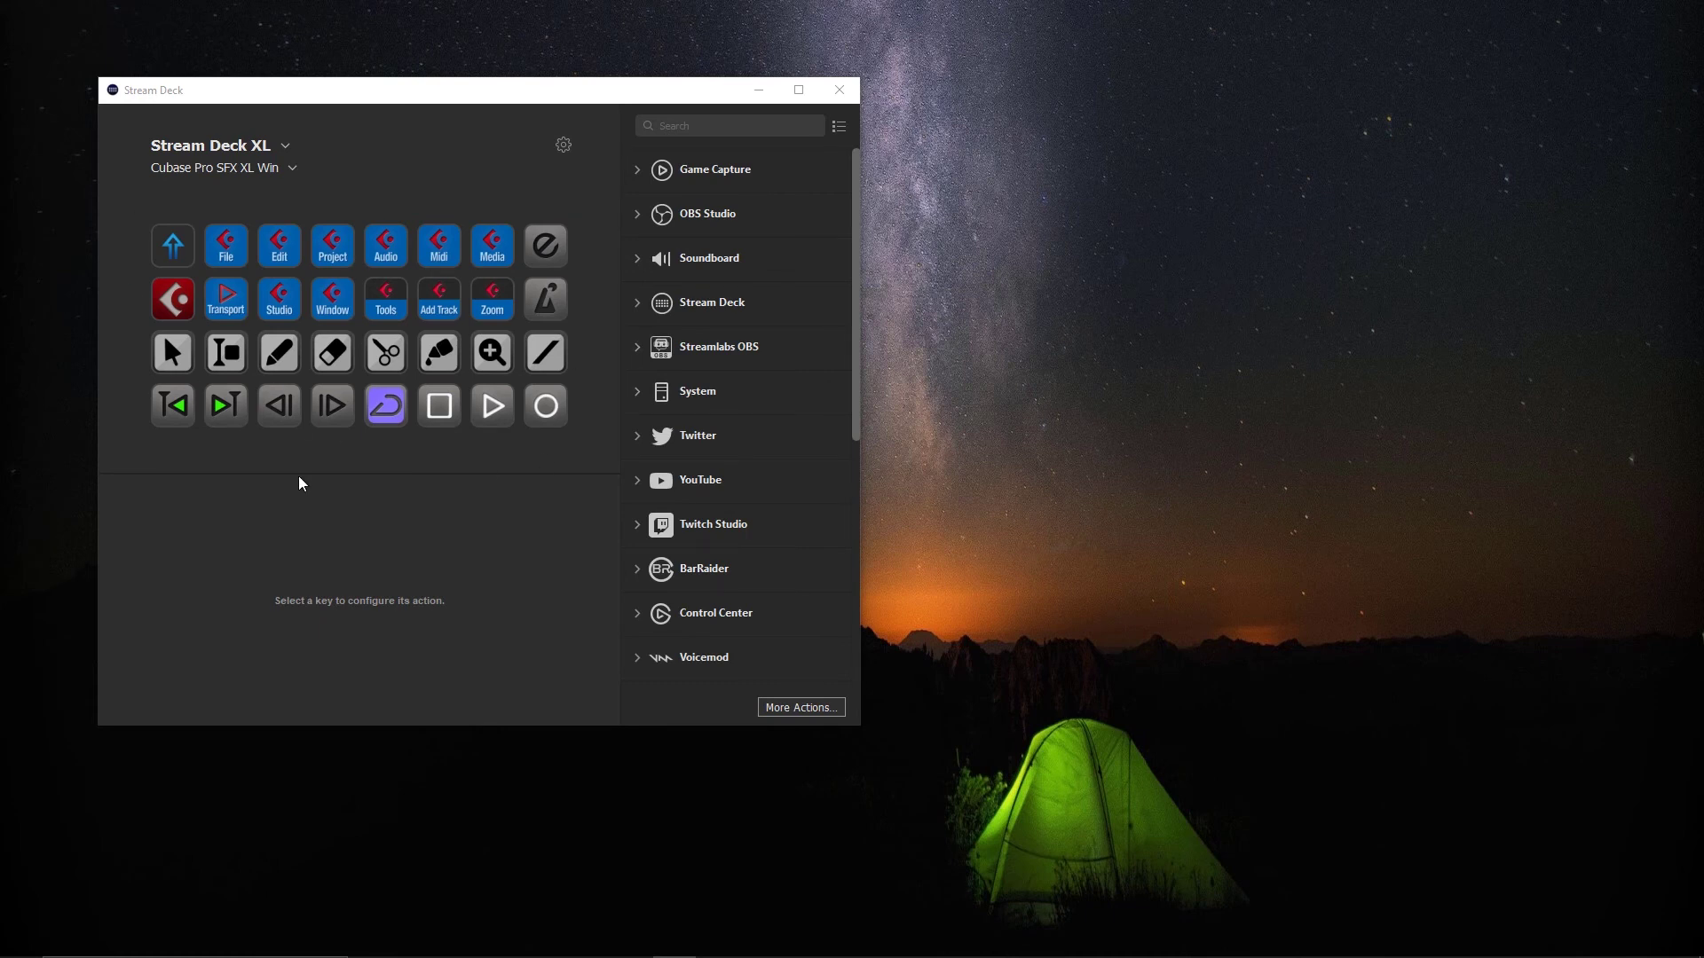
# With Cubase in front, play and stop Lucky 7, fast-forward to about bar 4, and enable cycle playback.
pyautogui.moveTo(718, 940)
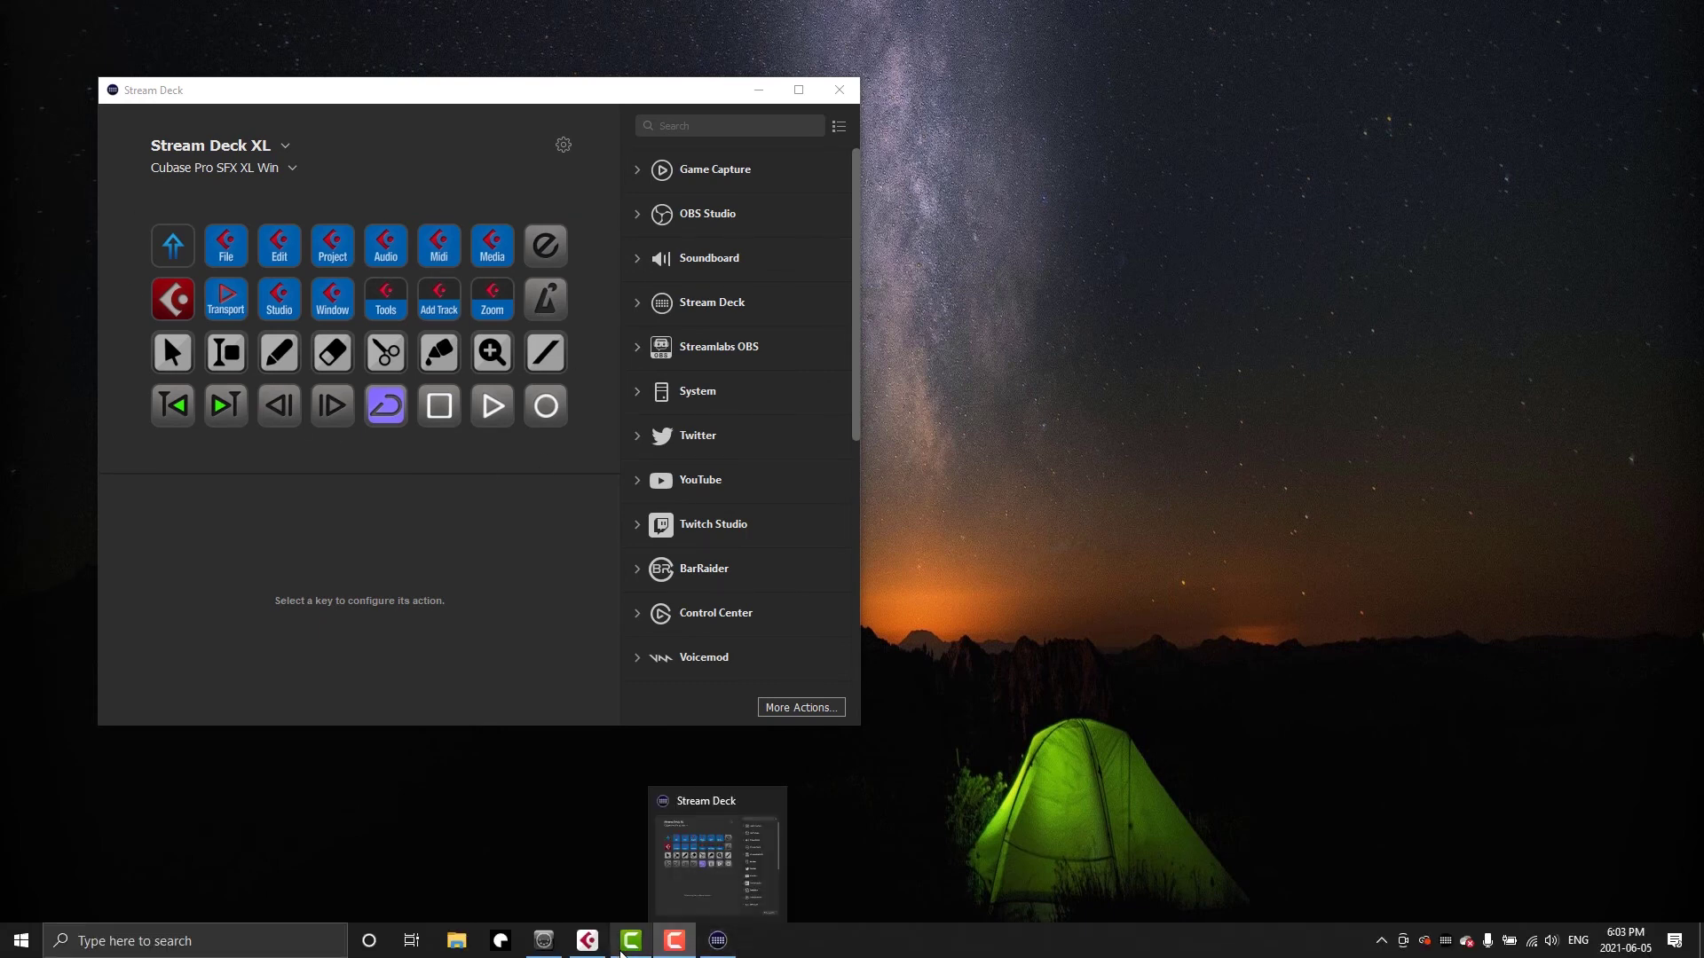
pyautogui.click(608, 909)
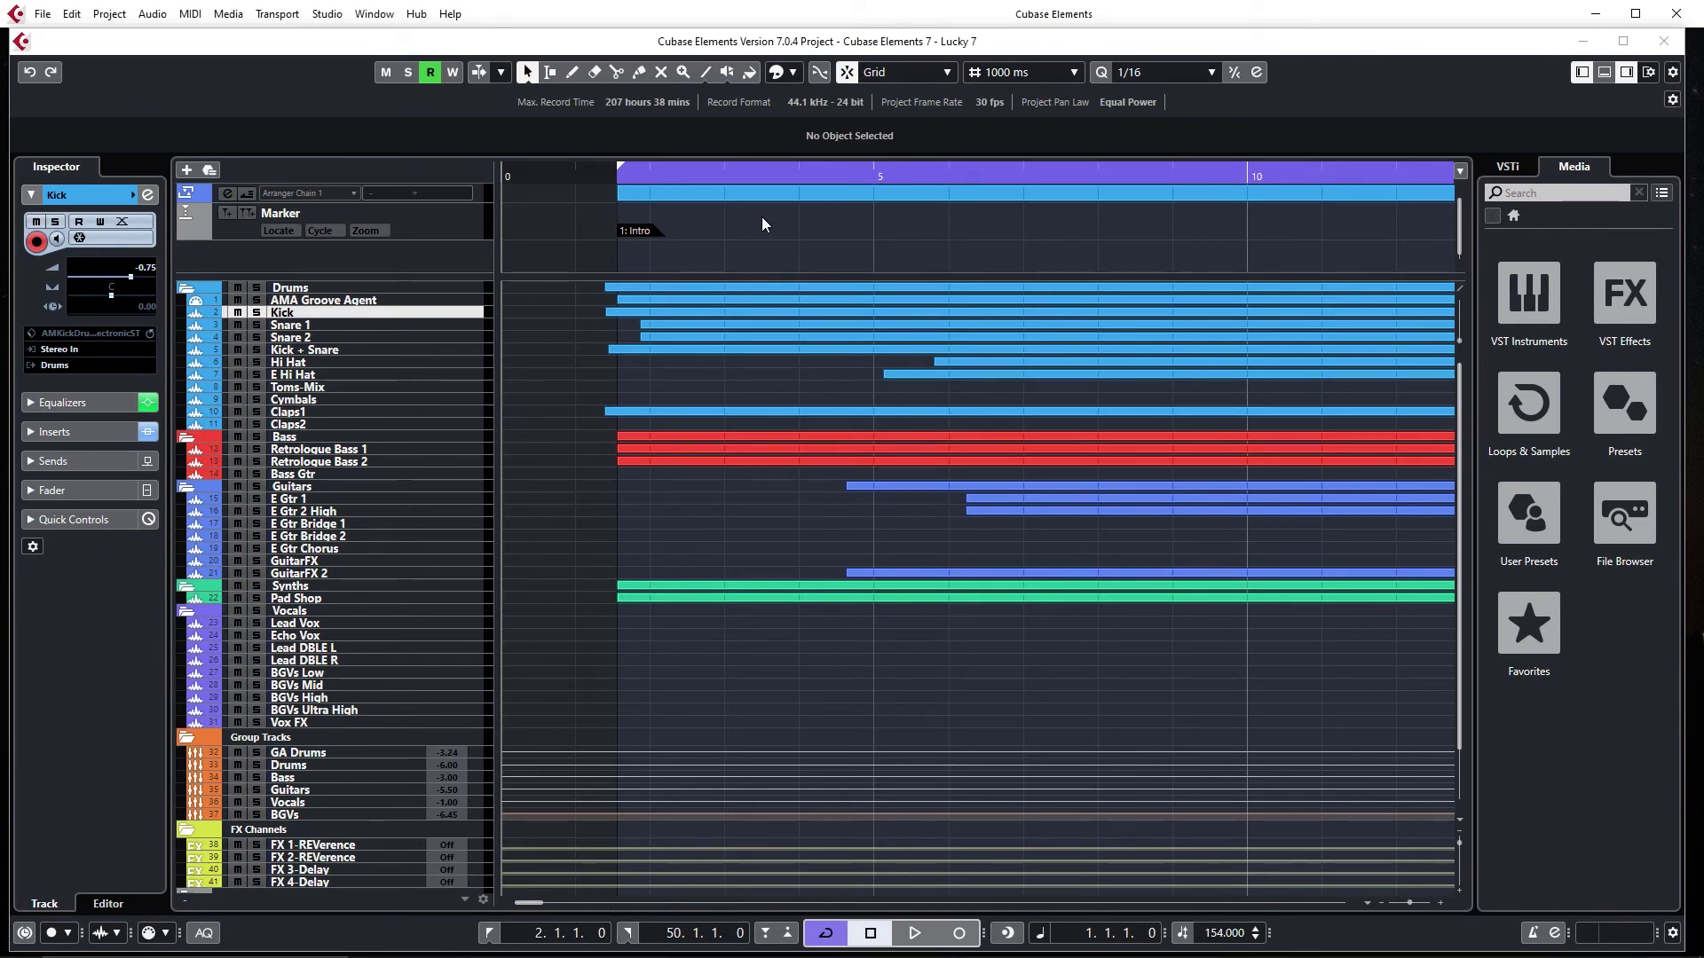
pyautogui.press('space')
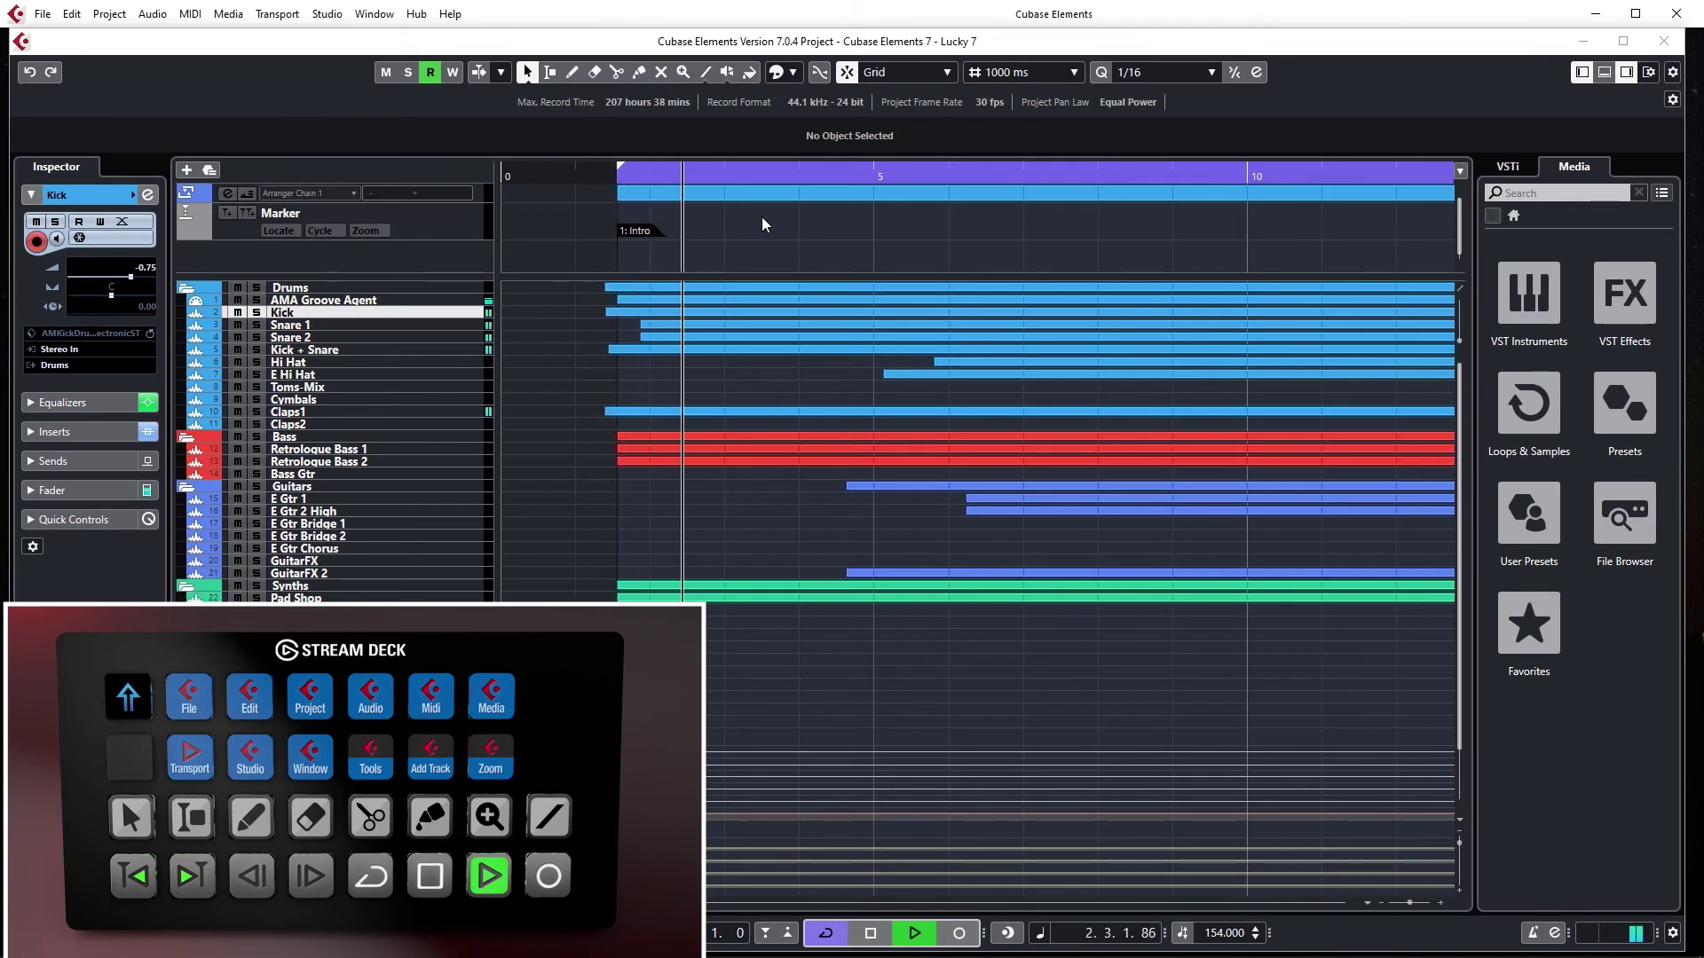
pyautogui.press('space')
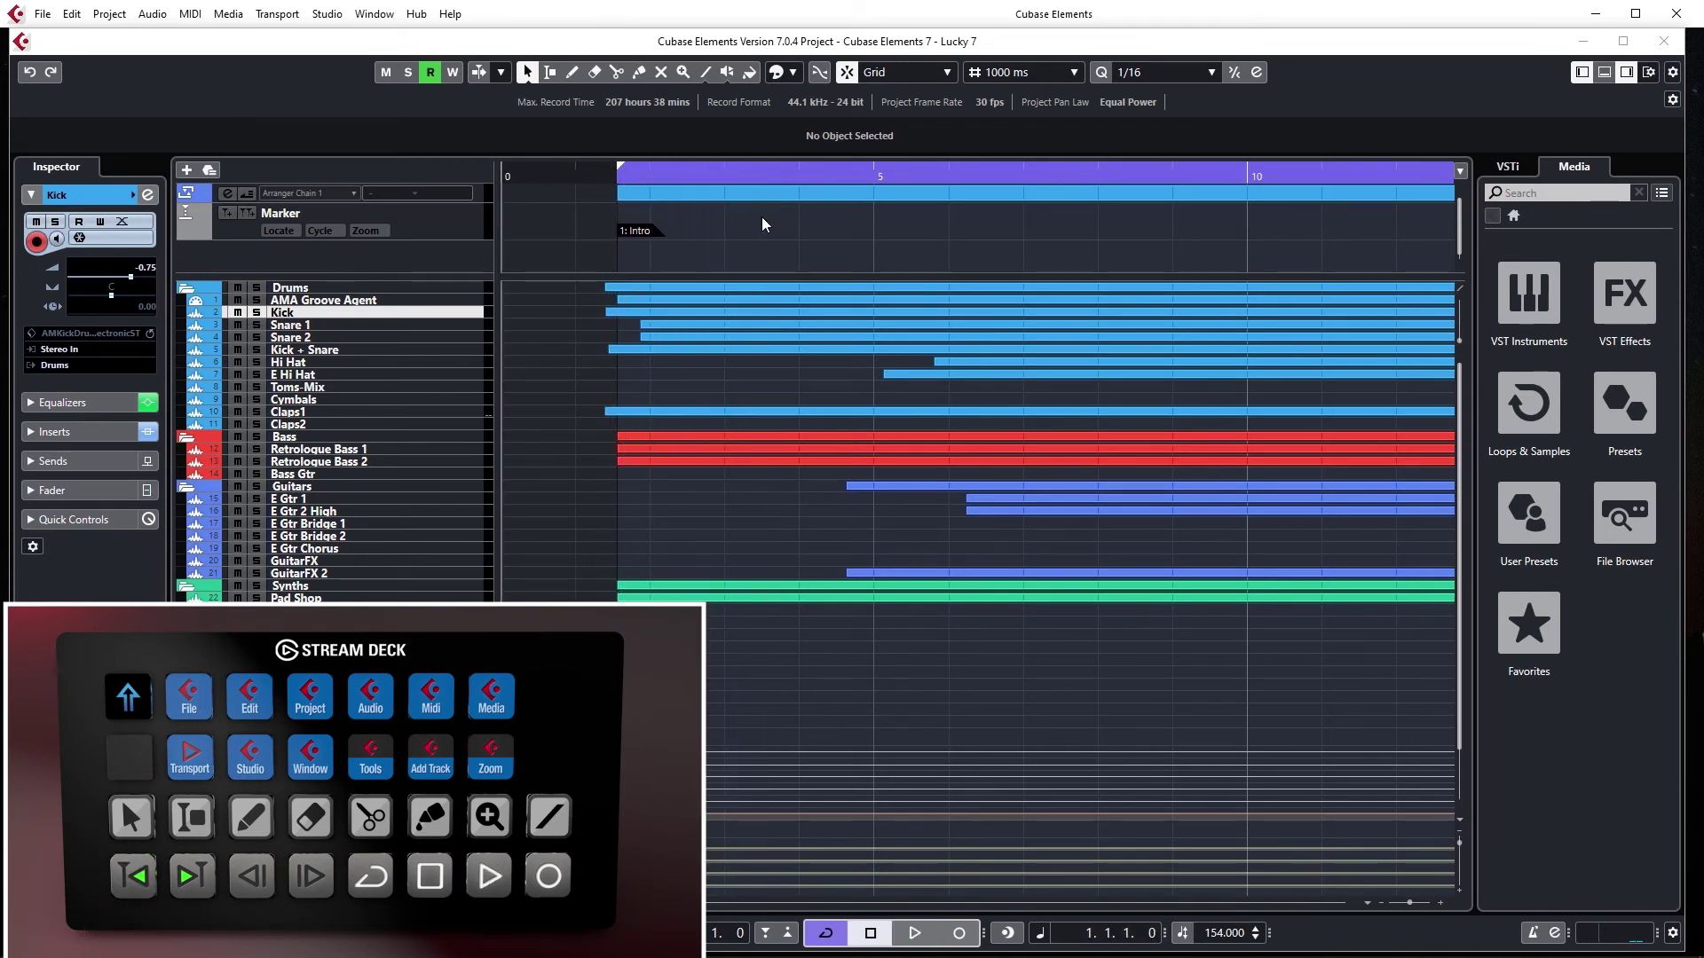
pyautogui.press('shift+KP_Add')
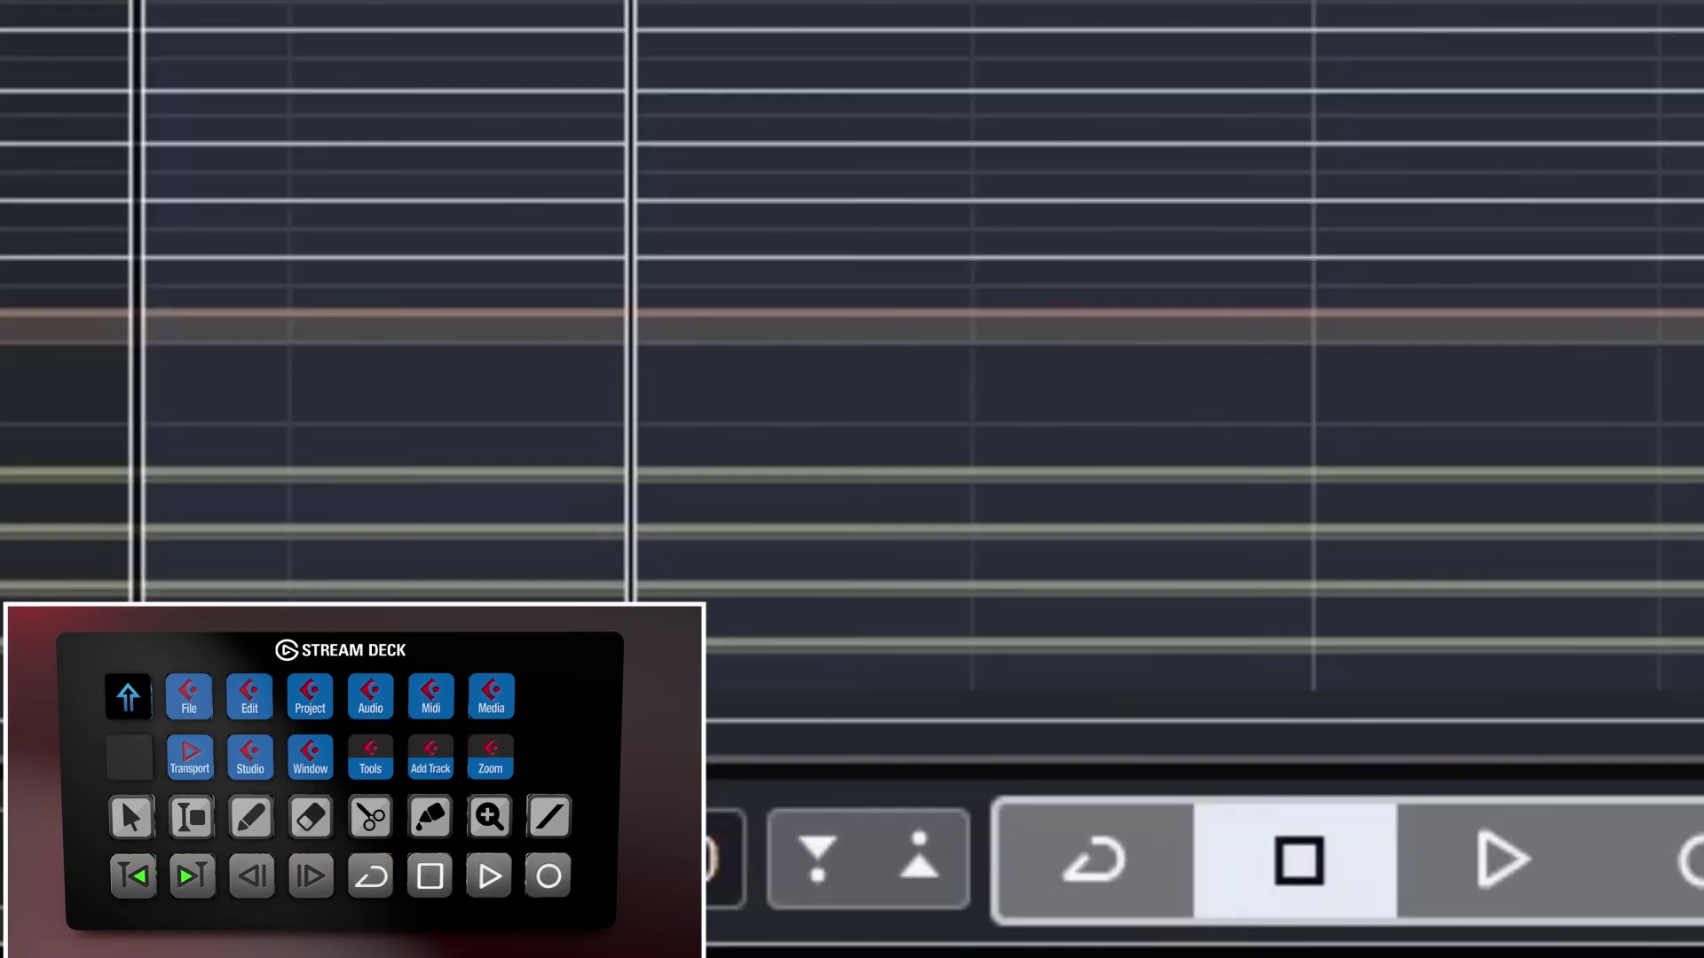
pyautogui.press('KP_Divide')
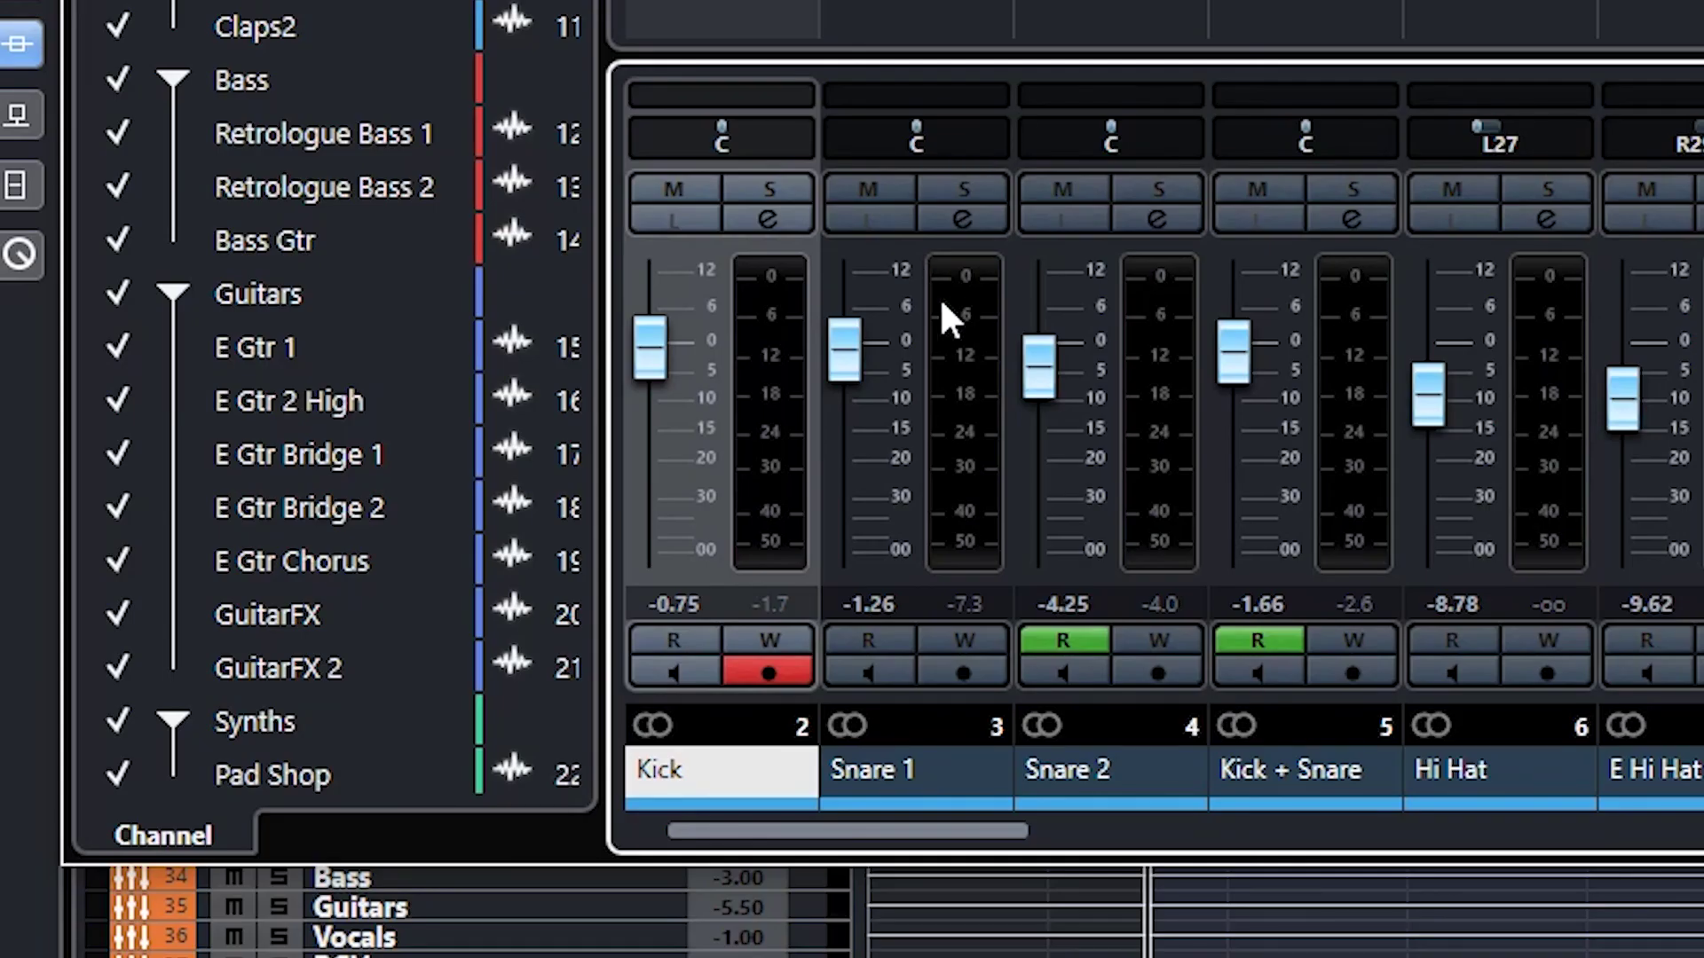
# Select the Snare 1 channel and drag its fader from -1.26 to about -8.46 dB.
pyautogui.click(867, 546)
pyautogui.moveTo(849, 547); pyautogui.dragTo(867, 395)
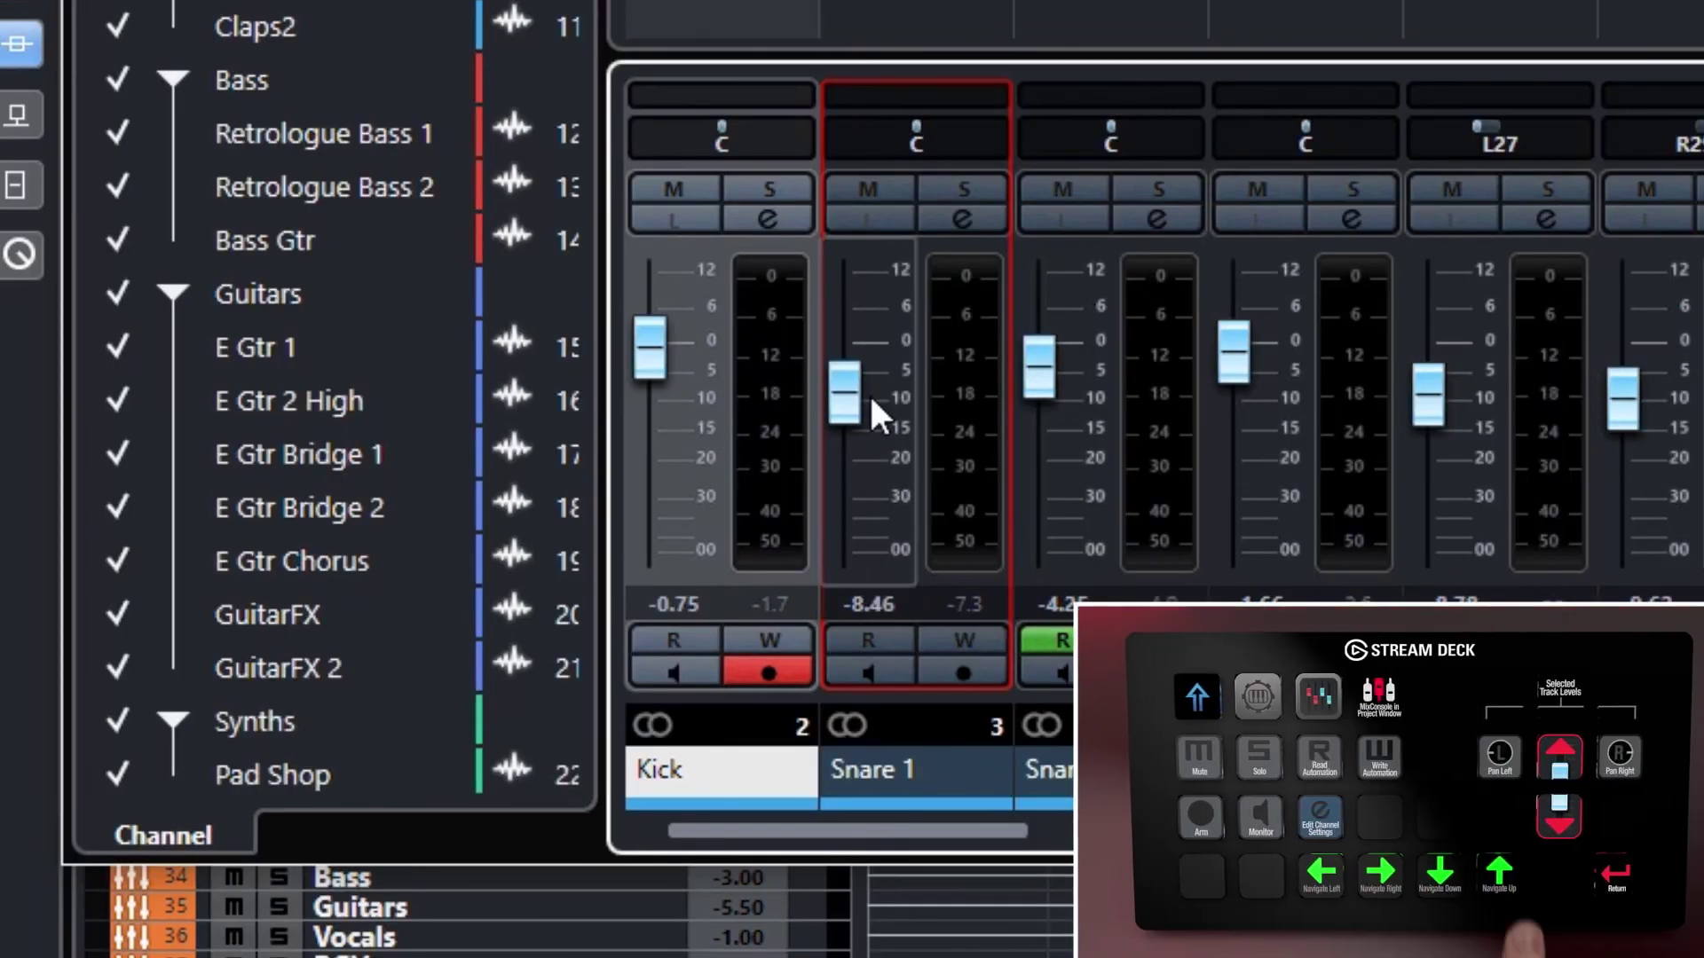